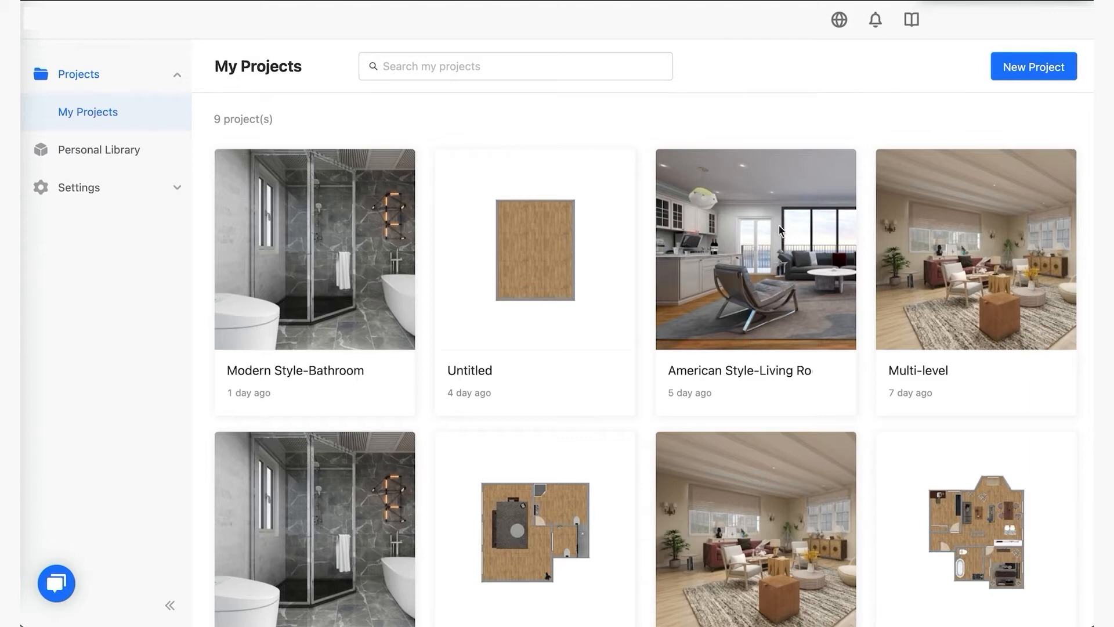
# Open the American Style living room project and show its apartment model in 3D from an angled view.
pyautogui.moveTo(749, 293)
pyautogui.click(746, 271)
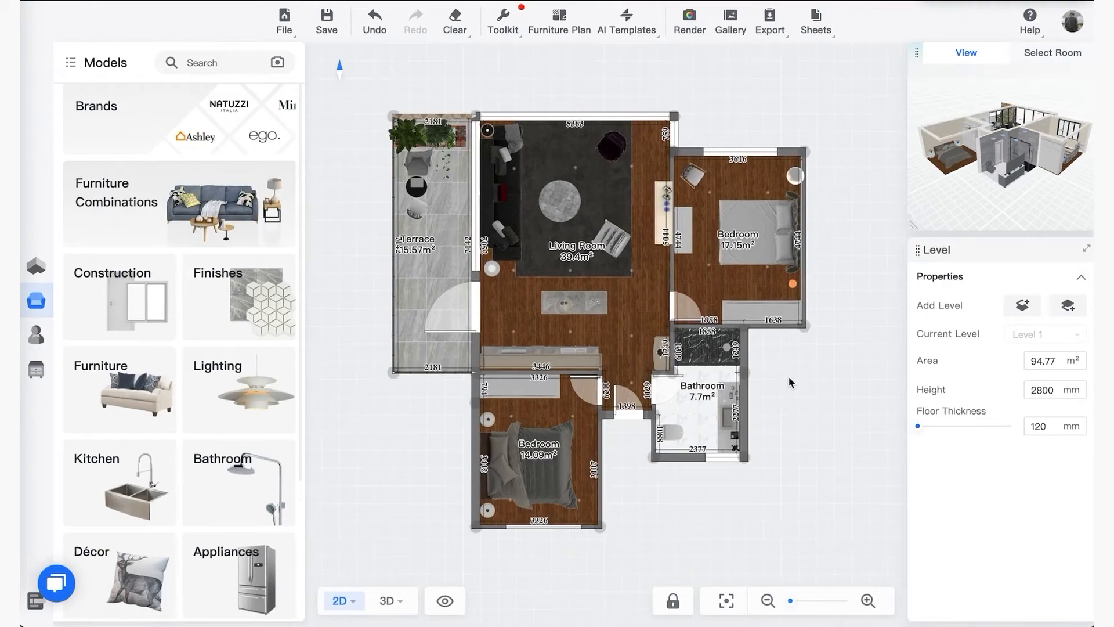
pyautogui.press('3')
pyautogui.moveTo(448, 172); pyautogui.dragTo(435, 194)
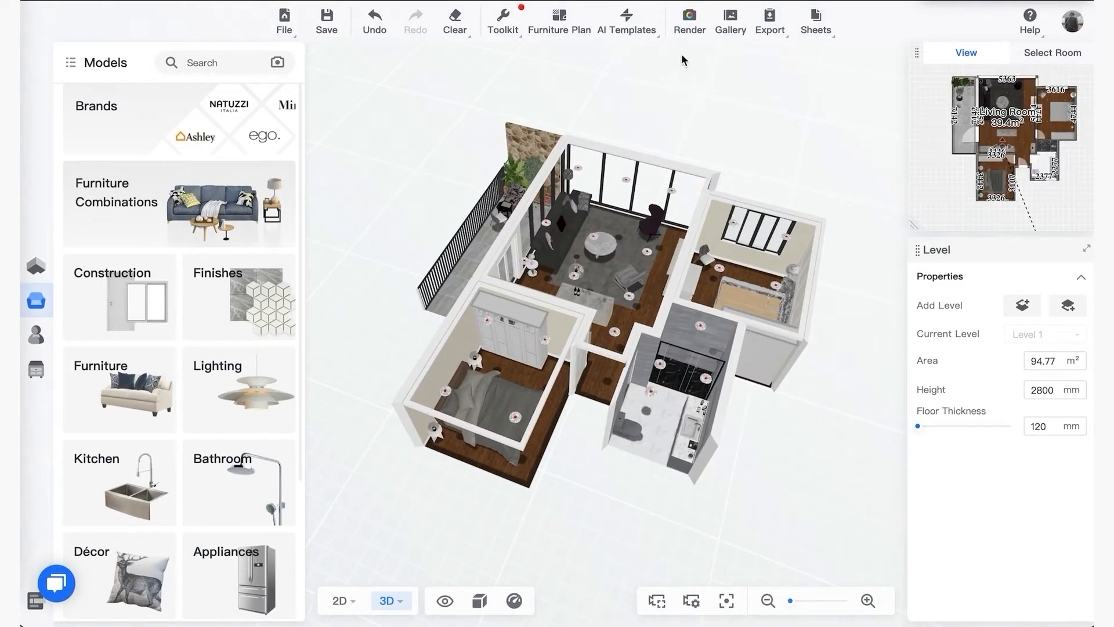
# Open the Views Manager and collapse the Renovation Views and Prefabricated Views groups, leaving the Colored Floor Plan group expanded.
pyautogui.moveTo(735, 27)
pyautogui.moveTo(818, 24)
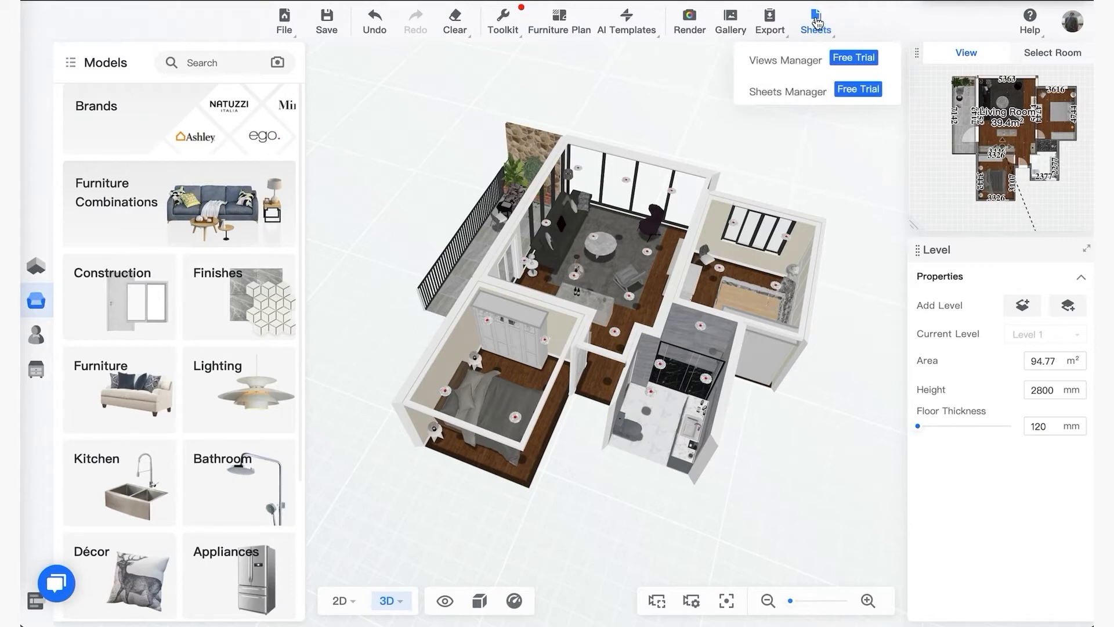
pyautogui.click(792, 62)
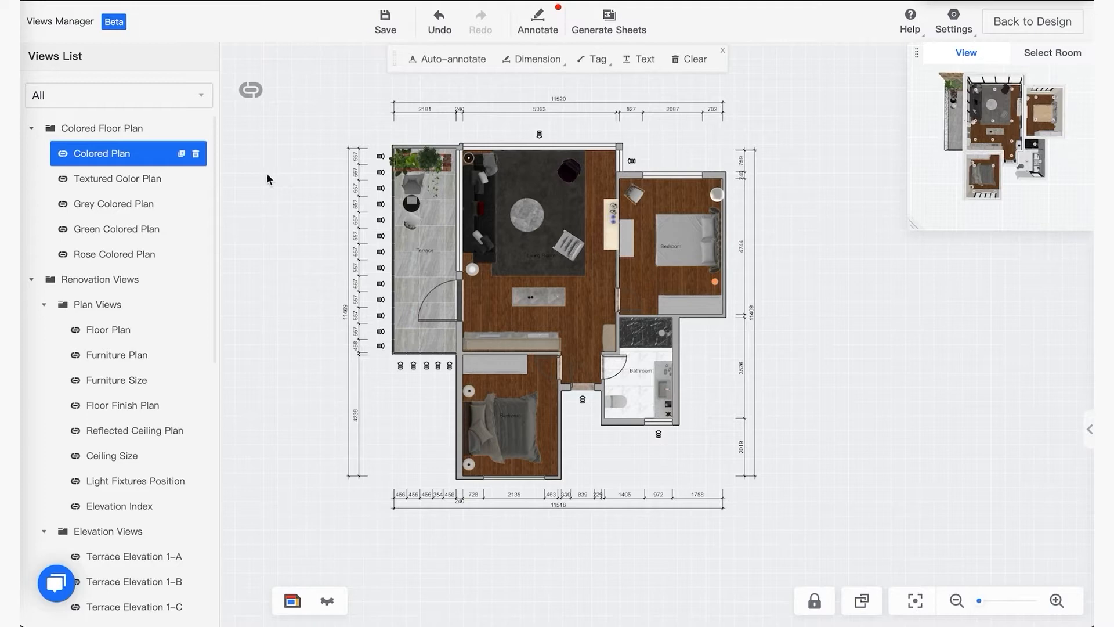
pyautogui.click(31, 280)
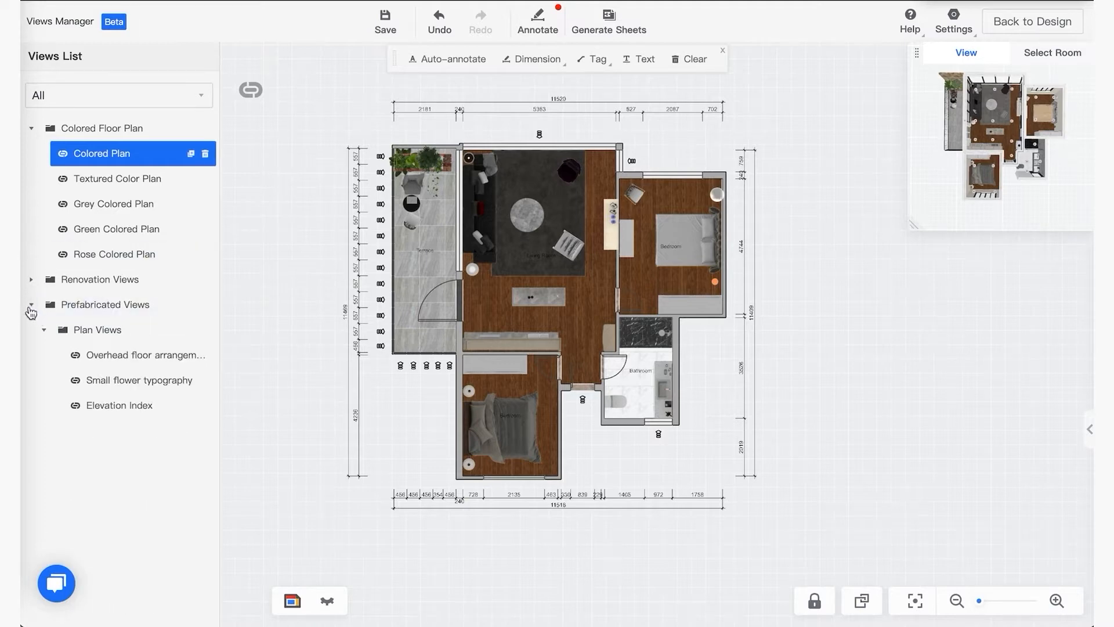
pyautogui.click(31, 304)
pyautogui.click(31, 128)
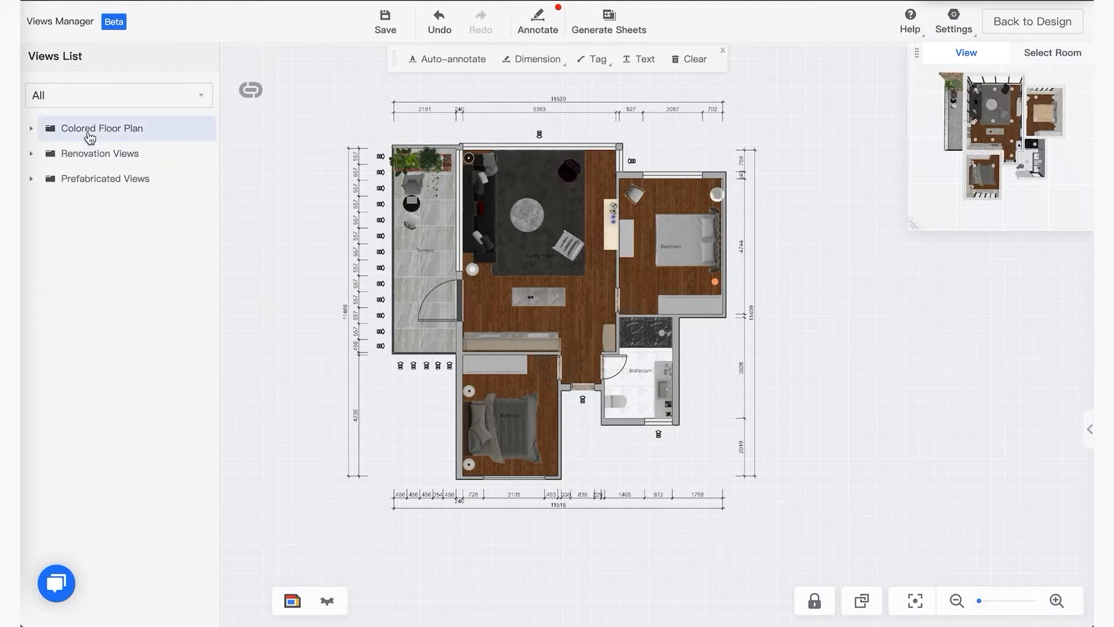
pyautogui.click(31, 129)
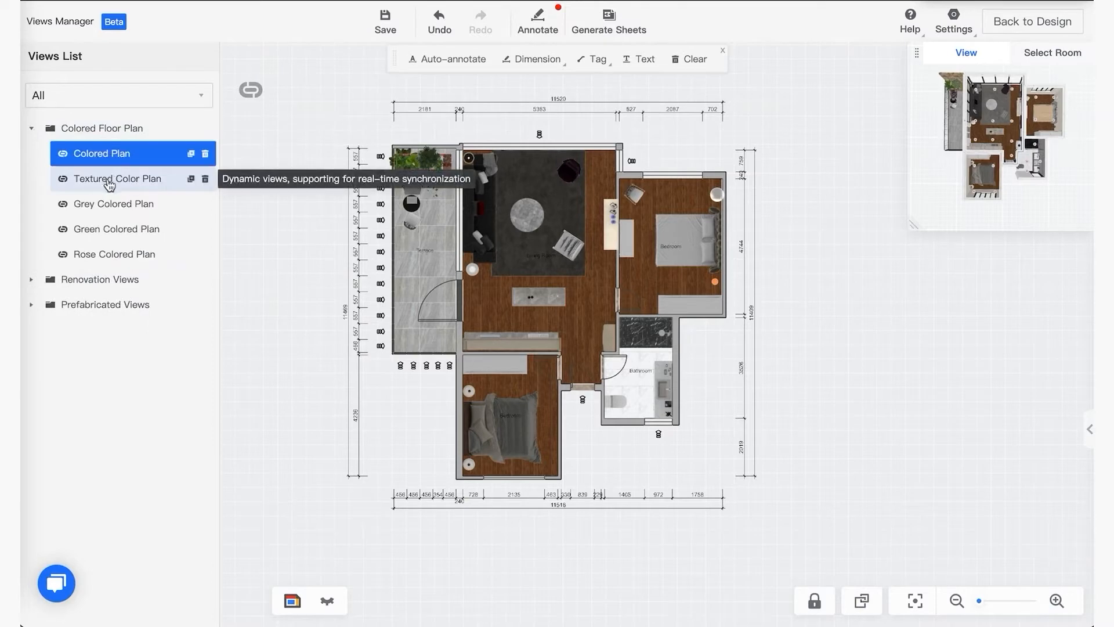
# Look through the Textured Color Plan, Grey Colored Plan, Green Colored Plan and Rose Colored Plan views.
pyautogui.click(112, 181)
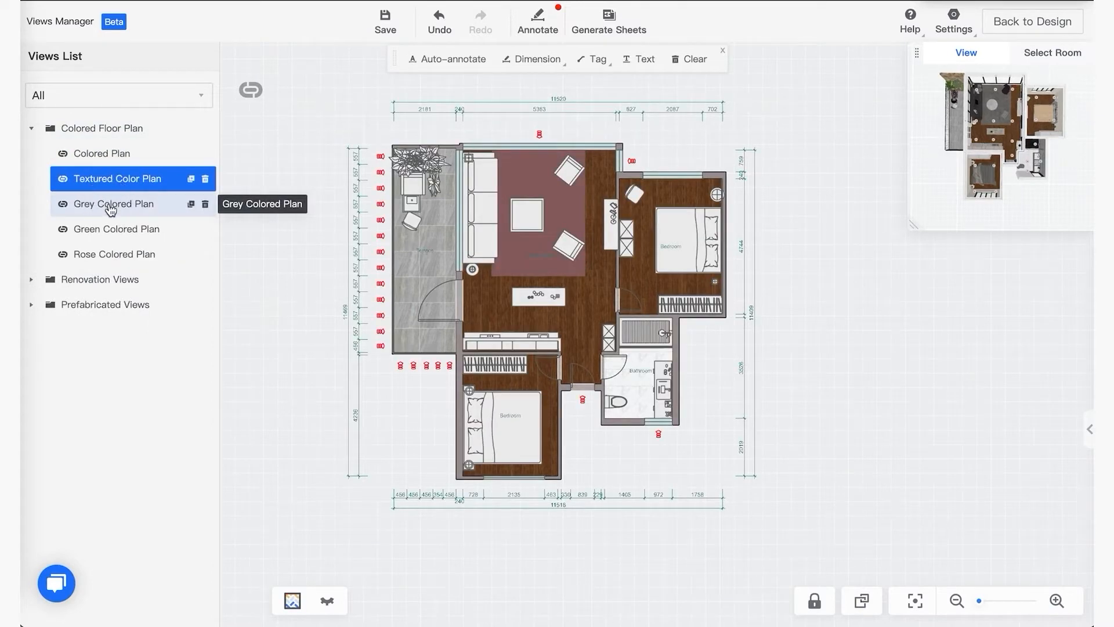
pyautogui.click(109, 207)
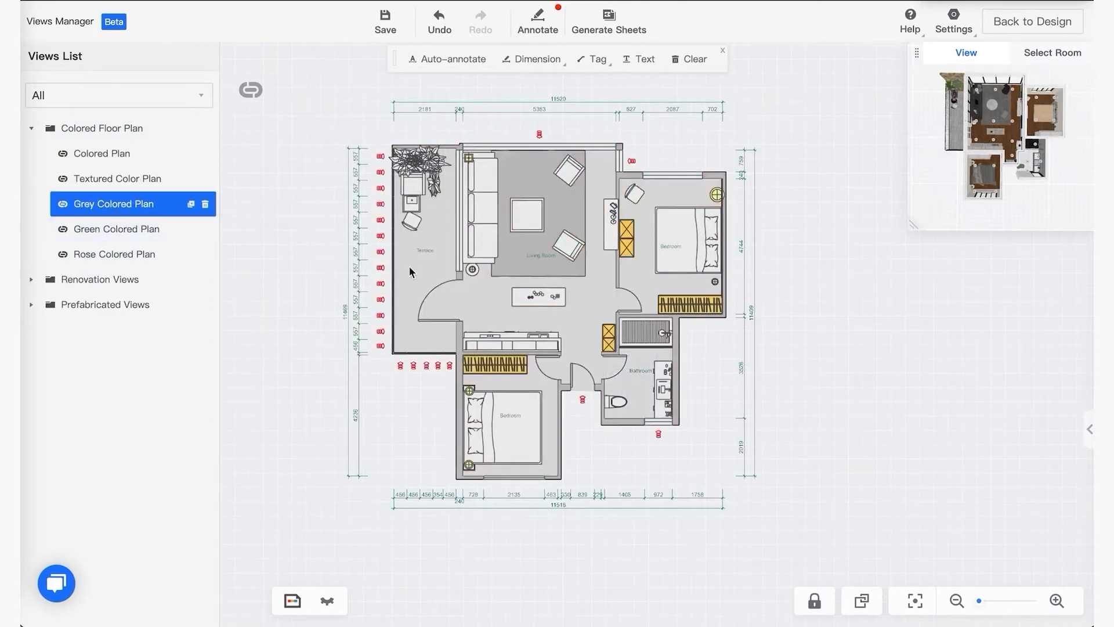
pyautogui.click(90, 232)
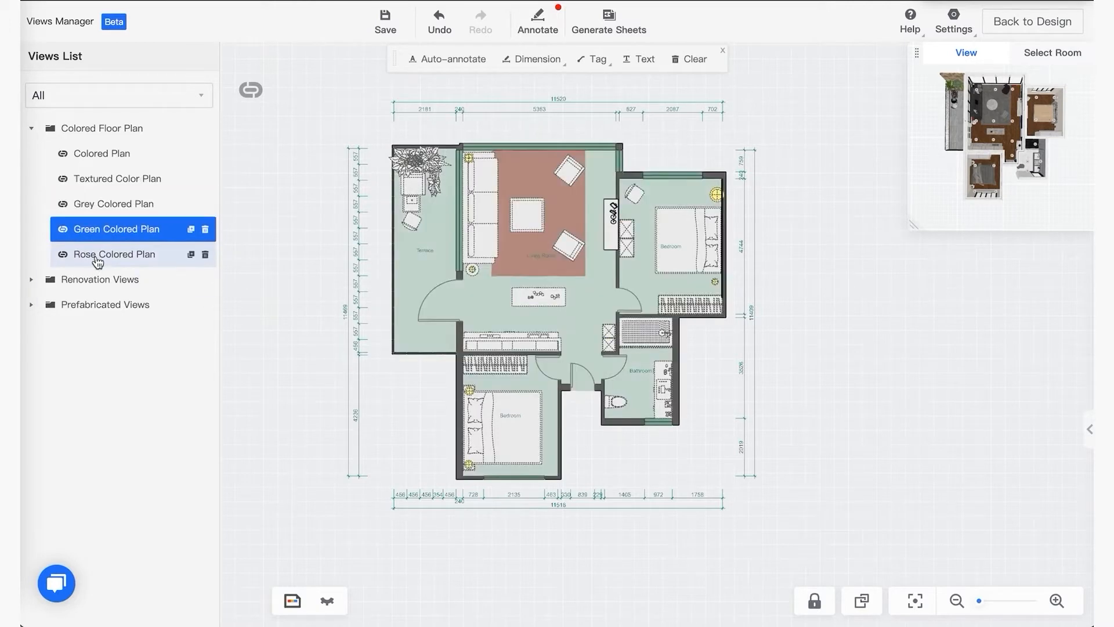
pyautogui.click(97, 258)
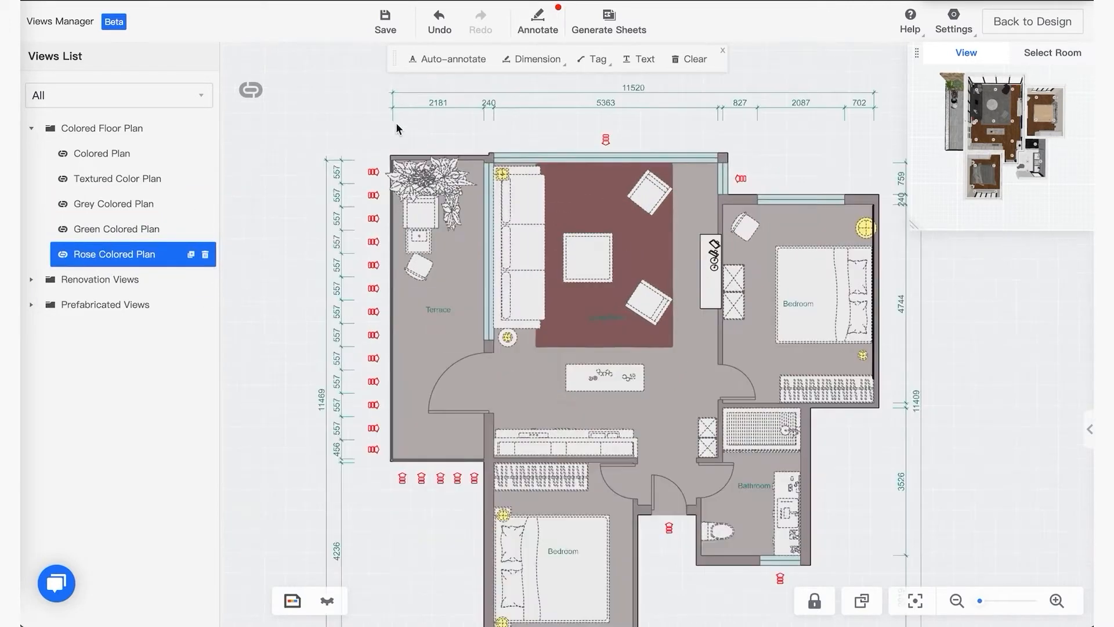
# Examine the dimensions and symbols around the terrace in the Rose Colored Plan up close.
pyautogui.scroll(-2, 357, 148)
pyautogui.scroll(5, 367, 157)
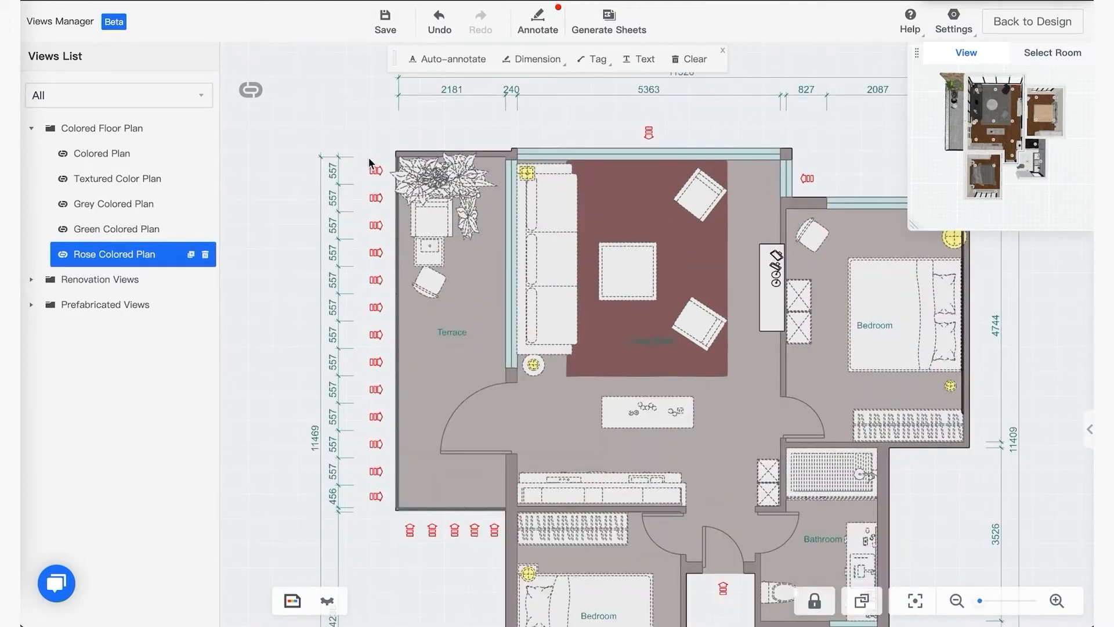
pyautogui.scroll(2, 360, 152)
pyautogui.moveTo(386, 150); pyautogui.dragTo(354, 276)
pyautogui.click(425, 231)
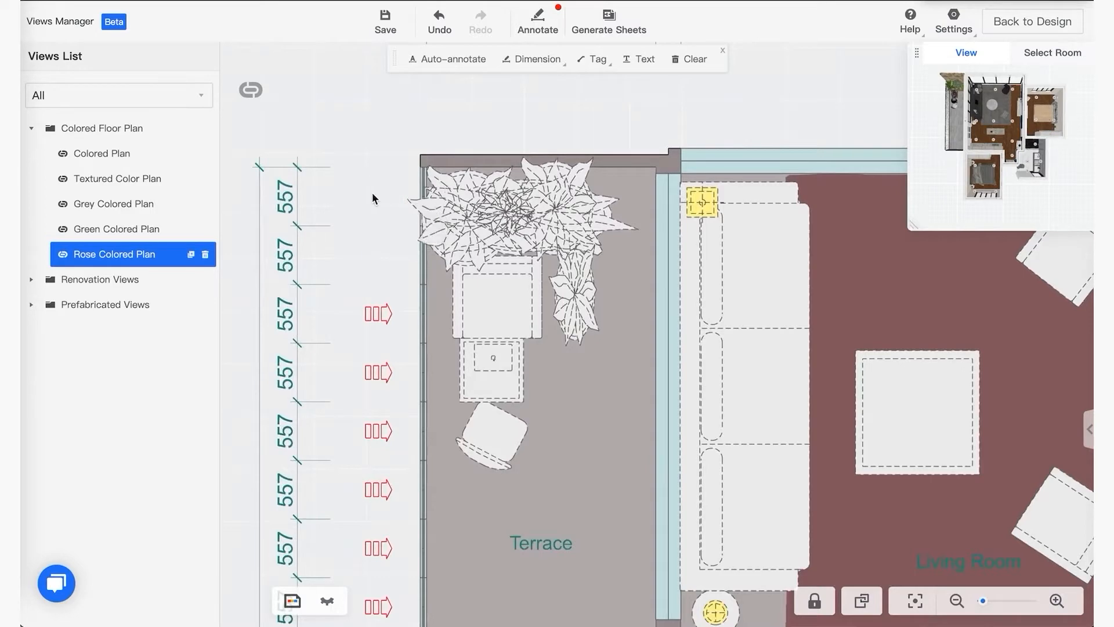
pyautogui.scroll(-3, 376, 193)
pyautogui.moveTo(373, 223)
pyautogui.mouseDown()
pyautogui.moveTo(391, 104)
pyautogui.moveTo(381, 461)
pyautogui.mouseUp()
pyautogui.scroll(-2, 392, 121)
pyautogui.click(430, 337)
pyautogui.scroll(-2, 287, 312)
pyautogui.scroll(-2, 287, 312)
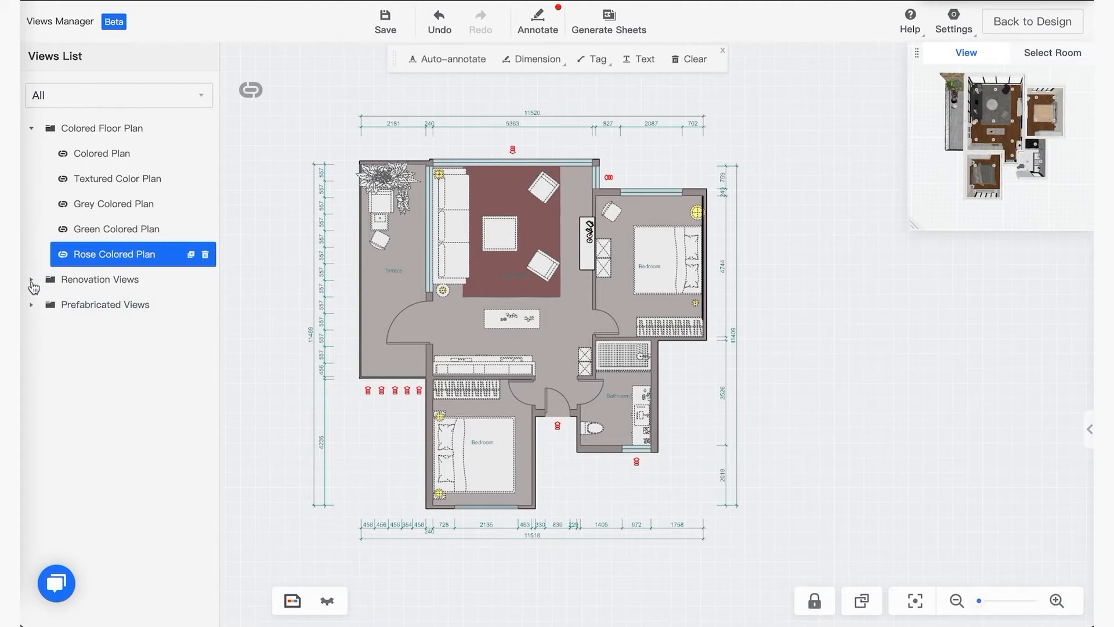
# Expand the Plan Views under Renovation Views and inspect the floor plan, furniture plan and furniture size drawings.
pyautogui.click(33, 282)
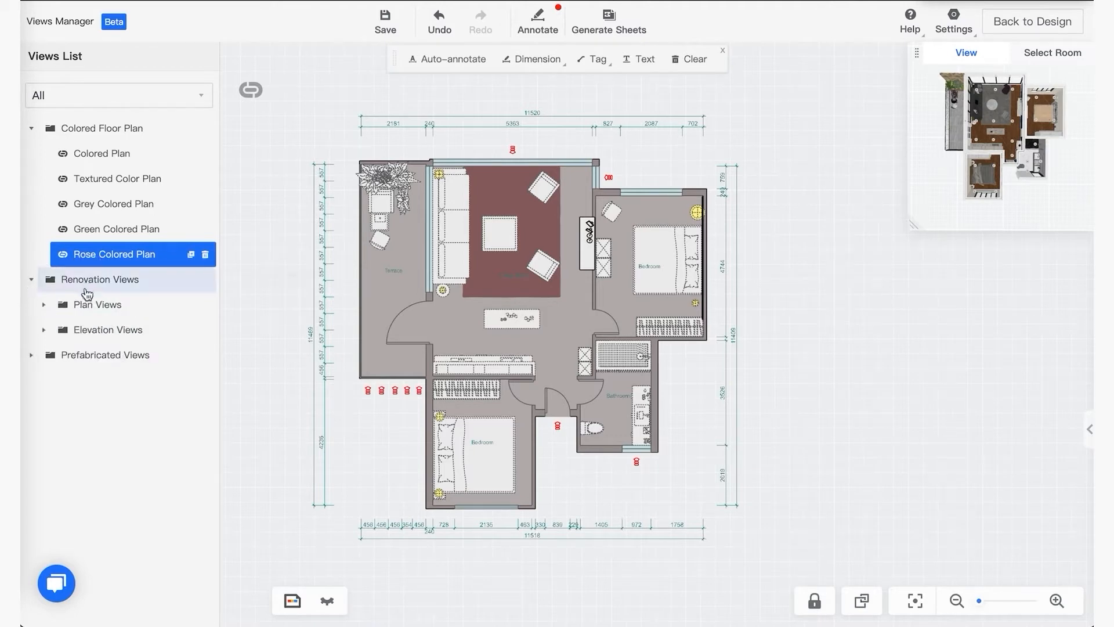
pyautogui.click(61, 297)
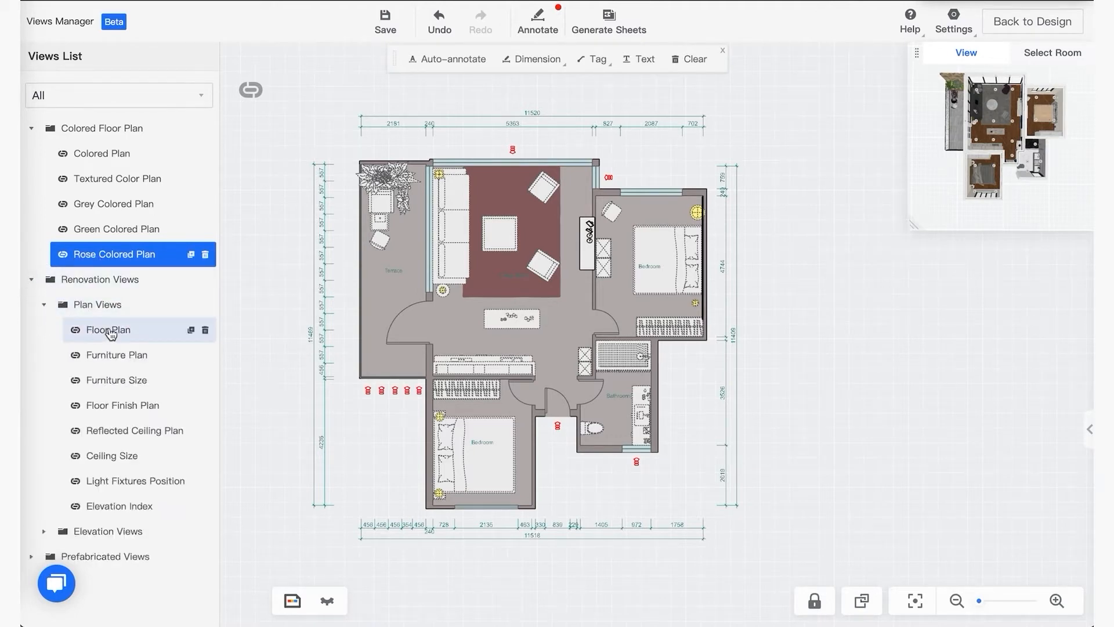
pyautogui.click(121, 335)
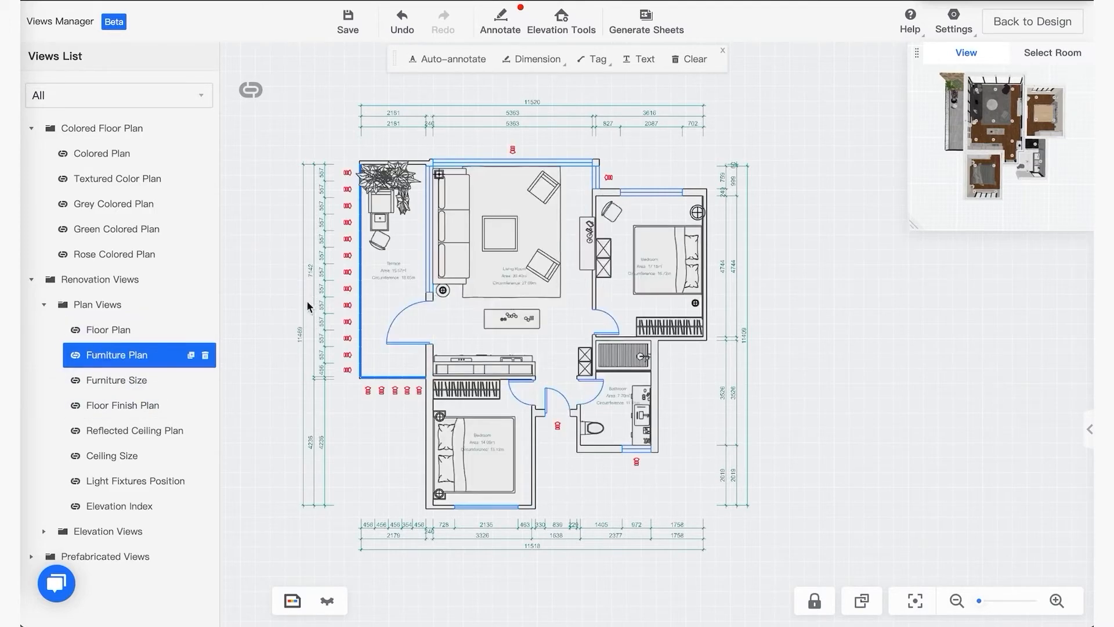
pyautogui.click(138, 386)
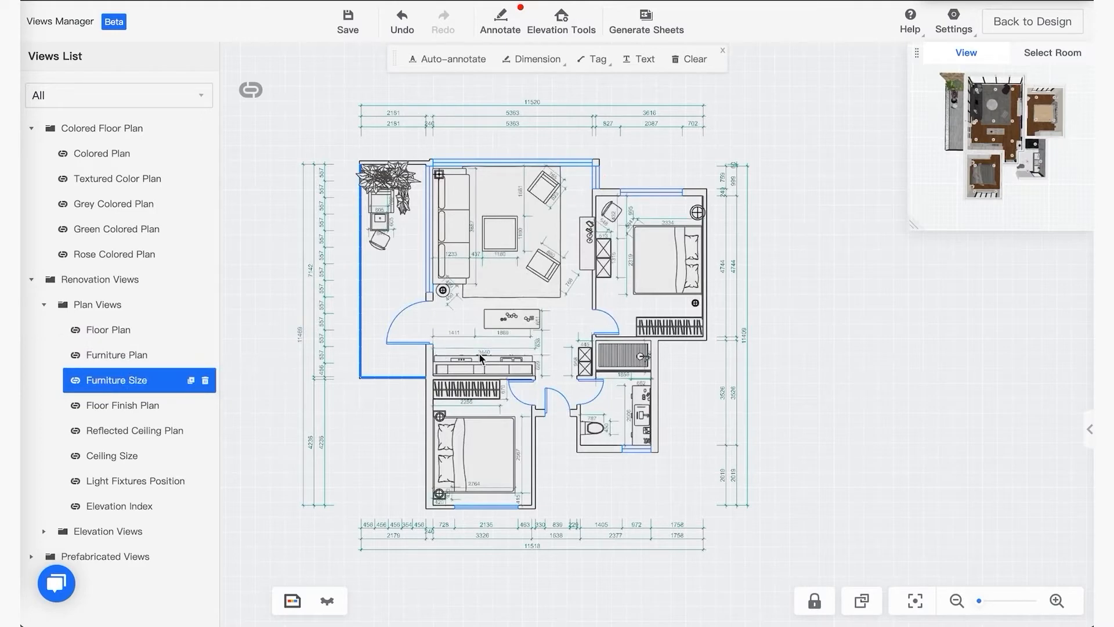
pyautogui.scroll(2, 526, 232)
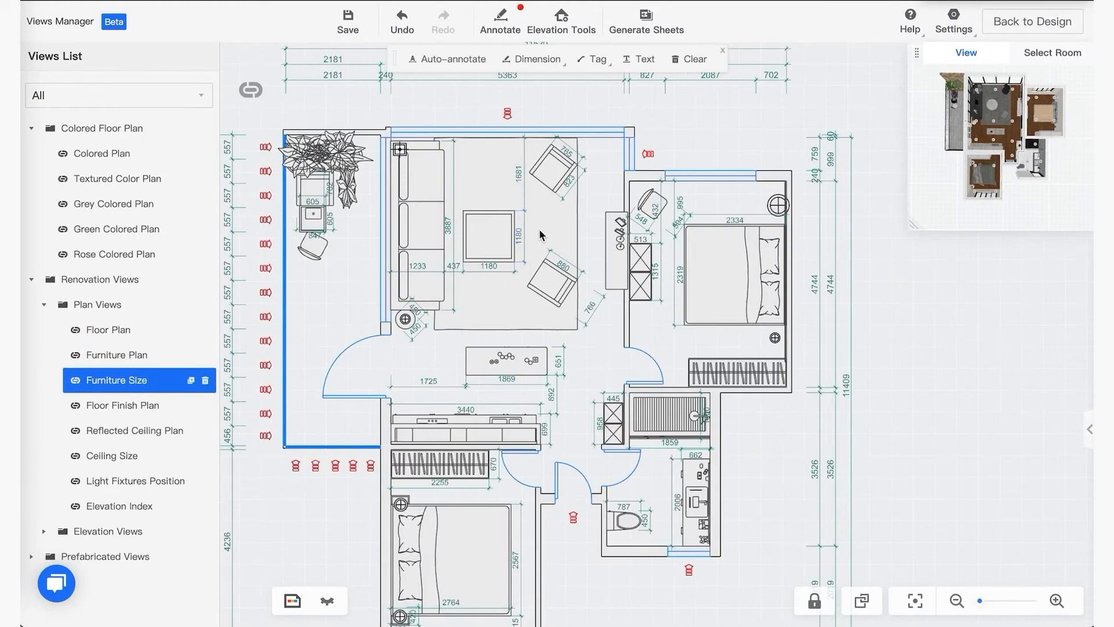
pyautogui.scroll(-3, 539, 234)
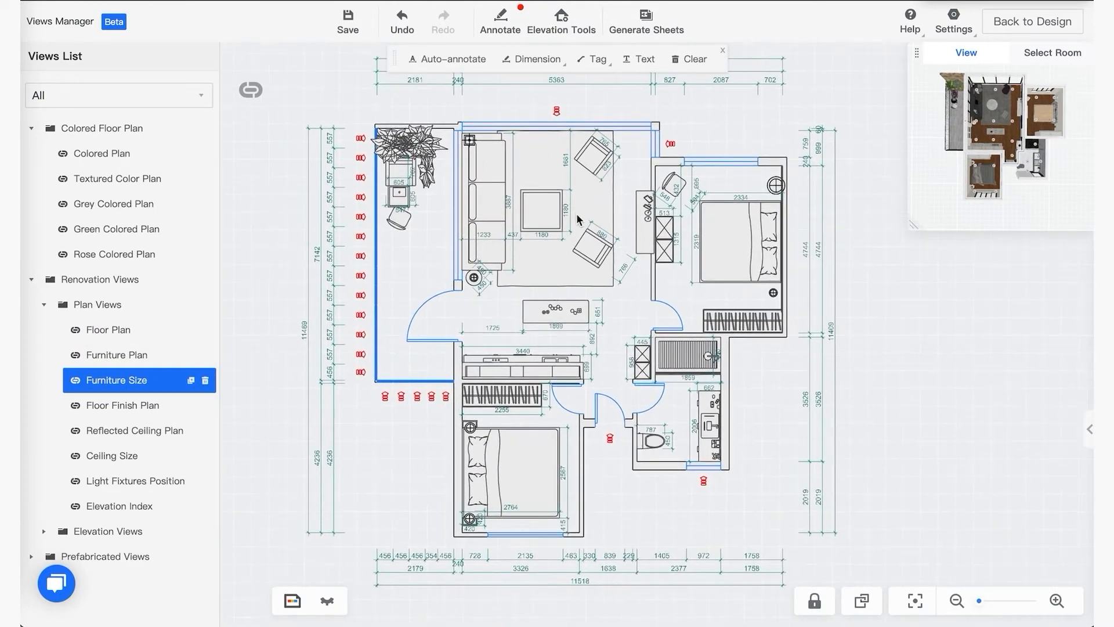
# Inspect the Floor Finish Plan, the Reflected Ceiling Plan with its light fixtures, and the Ceiling Size view.
pyautogui.click(119, 405)
pyautogui.scroll(-2, 566, 251)
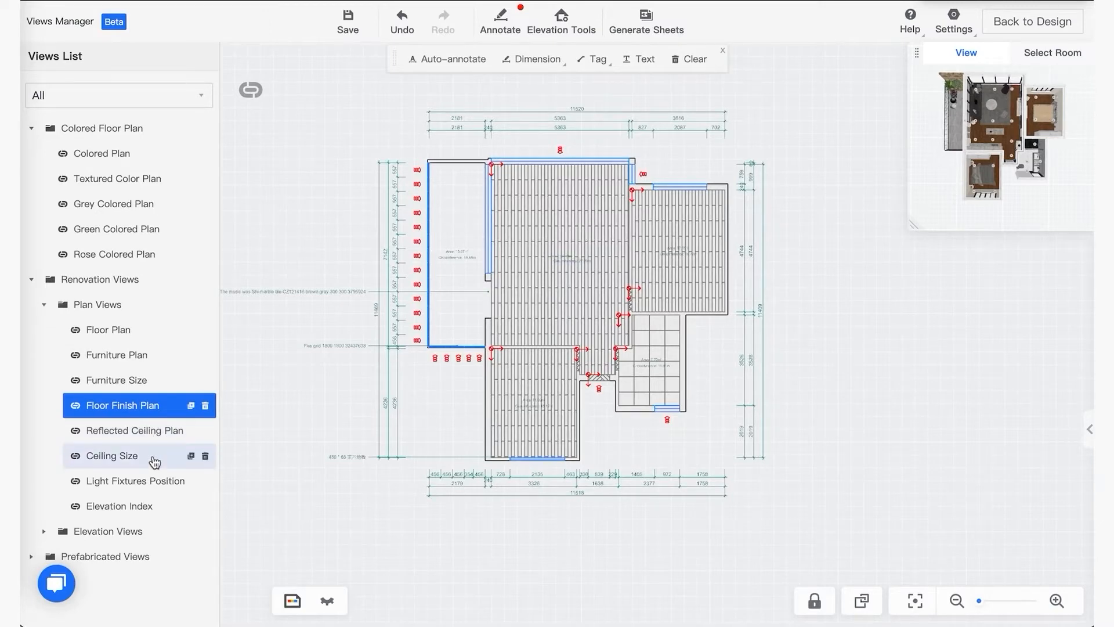
pyautogui.click(120, 432)
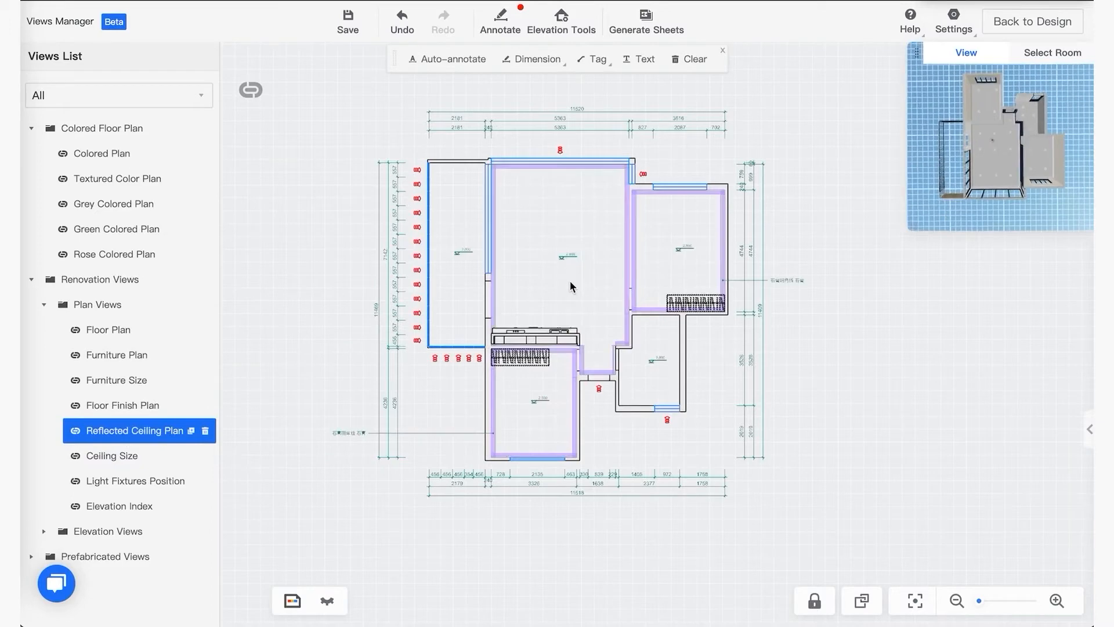
pyautogui.scroll(1, 537, 280)
pyautogui.scroll(4, 535, 279)
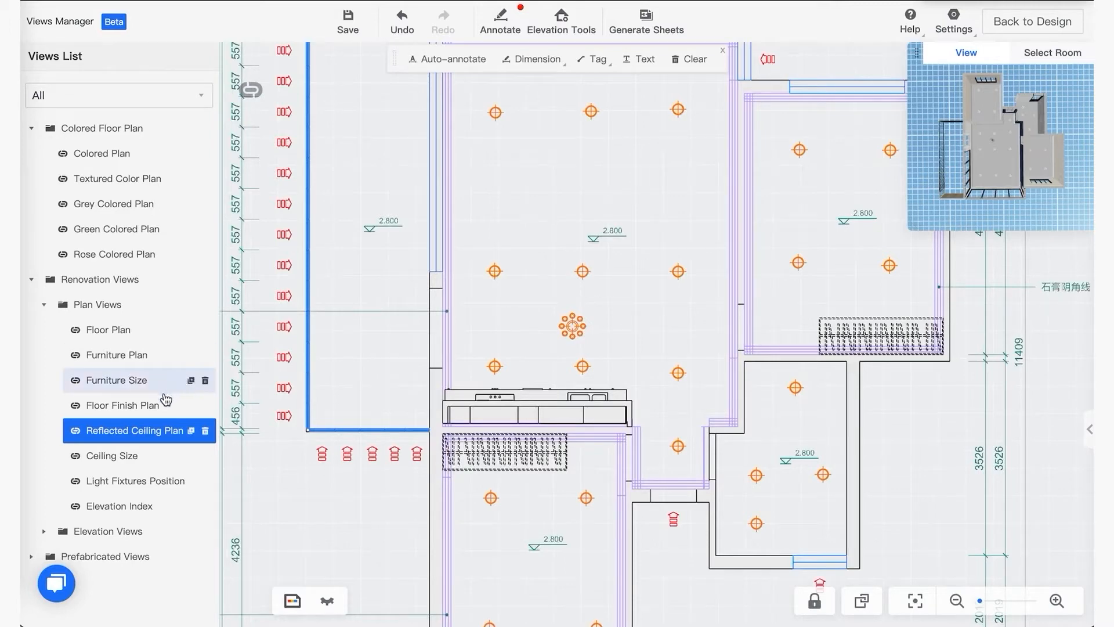
pyautogui.click(119, 456)
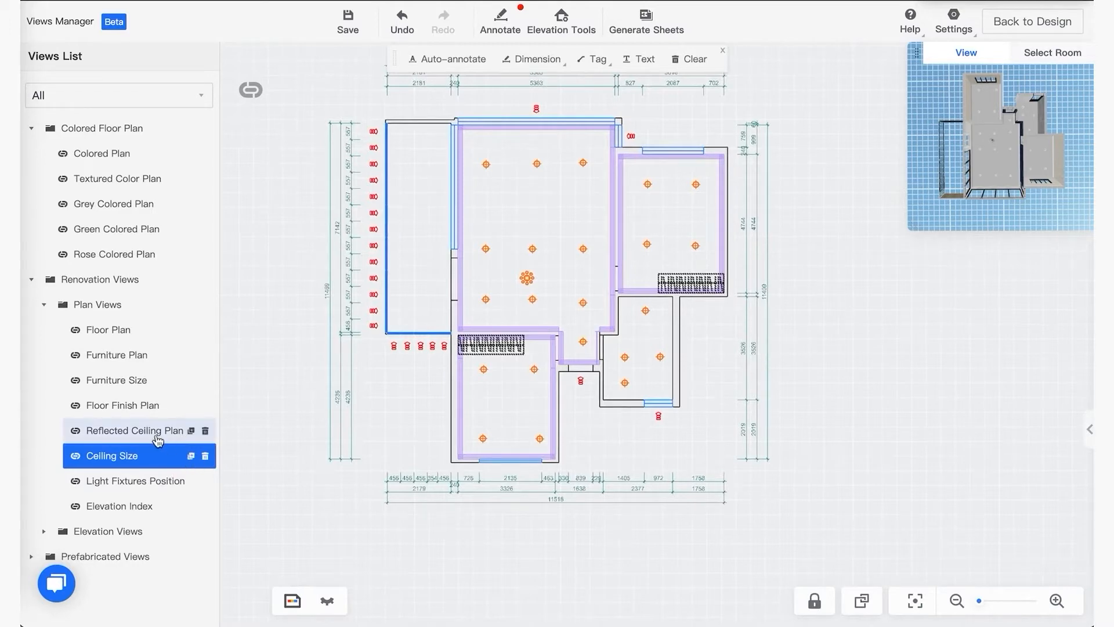
# Duplicate the Reflected Ceiling Plan view and delete the Ceiling Size view.
pyautogui.click(174, 430)
pyautogui.click(191, 430)
pyautogui.press('Return')
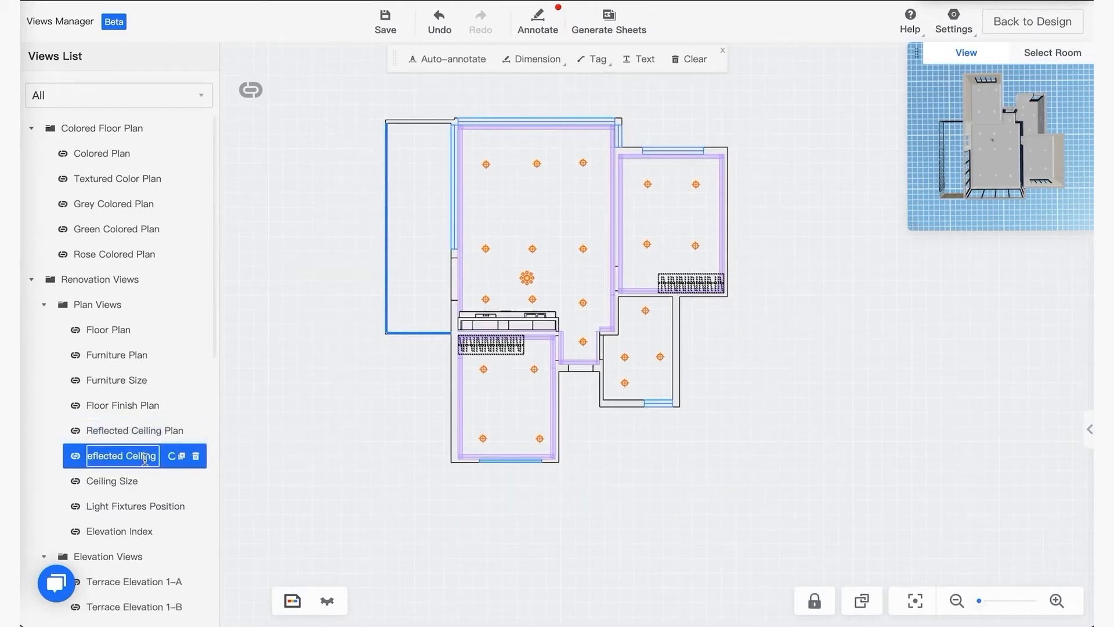
pyautogui.click(152, 479)
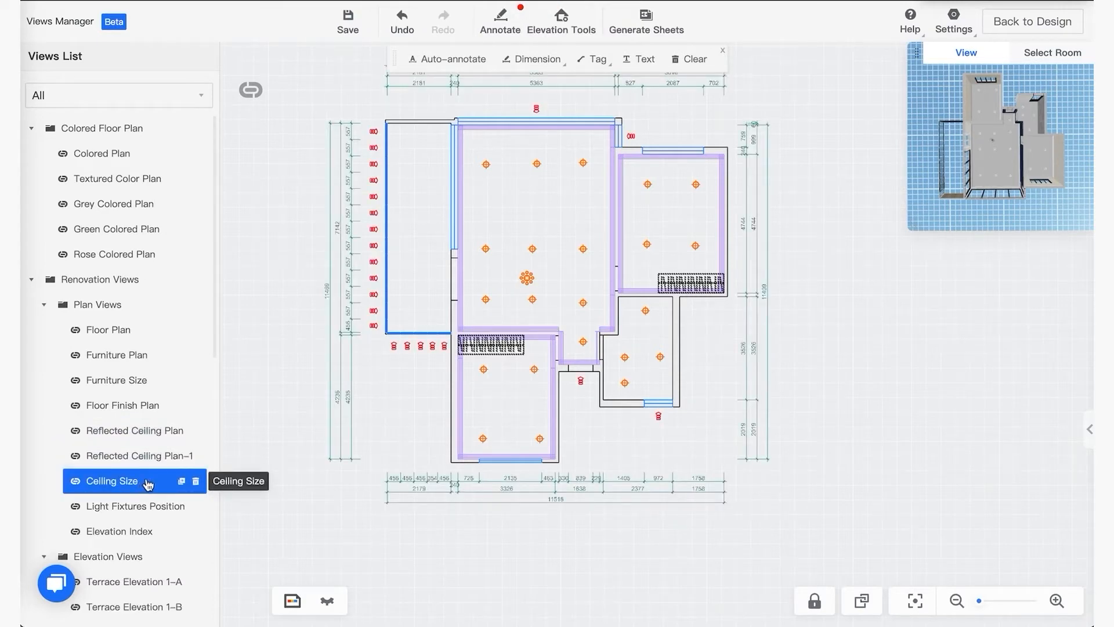
pyautogui.click(195, 481)
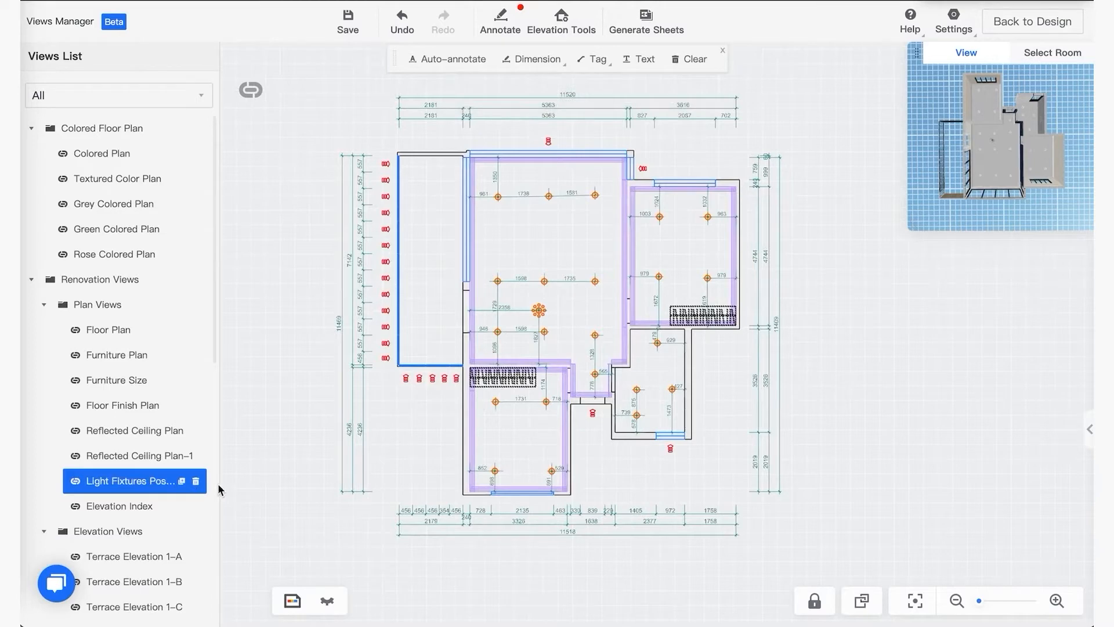
# Open the Elevation Index view and clear all elevation marks and elevation views.
pyautogui.scroll(-1, 196, 496)
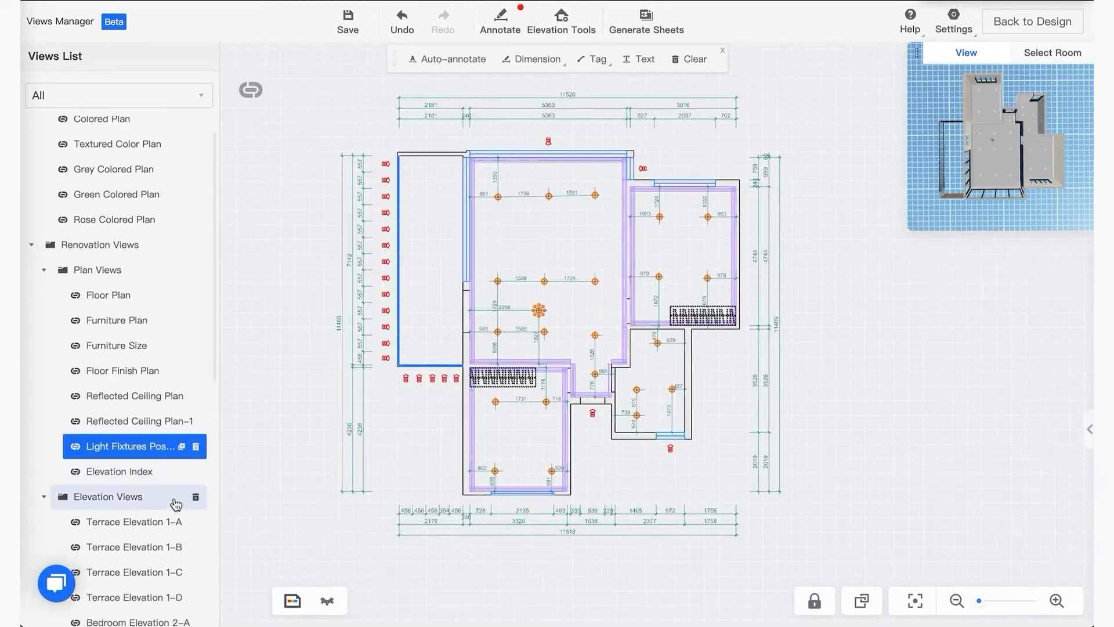
pyautogui.click(116, 476)
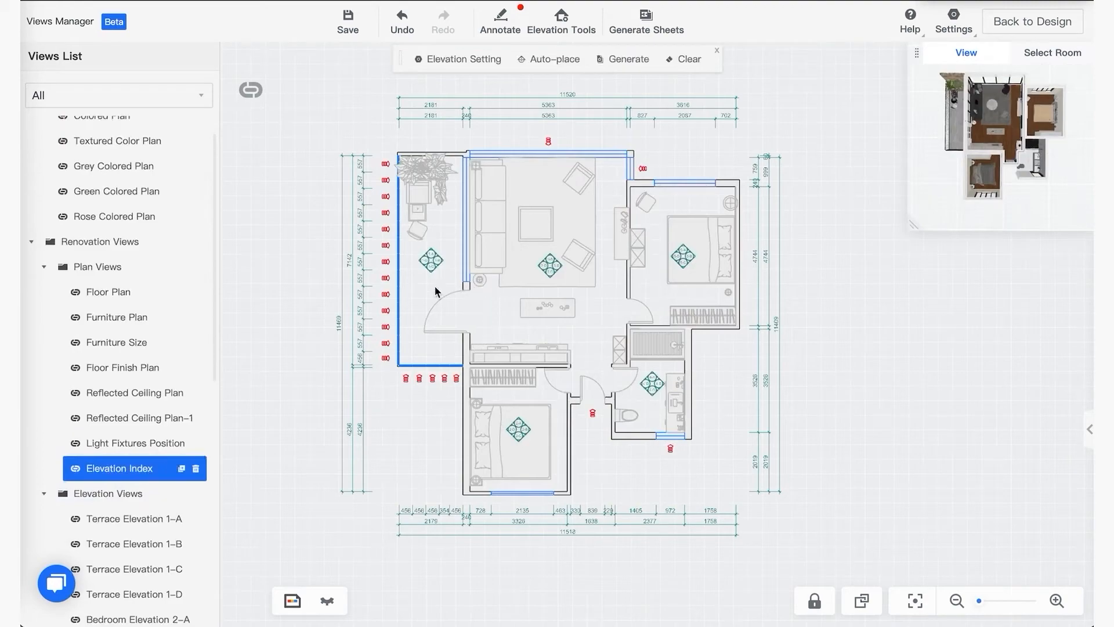
pyautogui.click(684, 59)
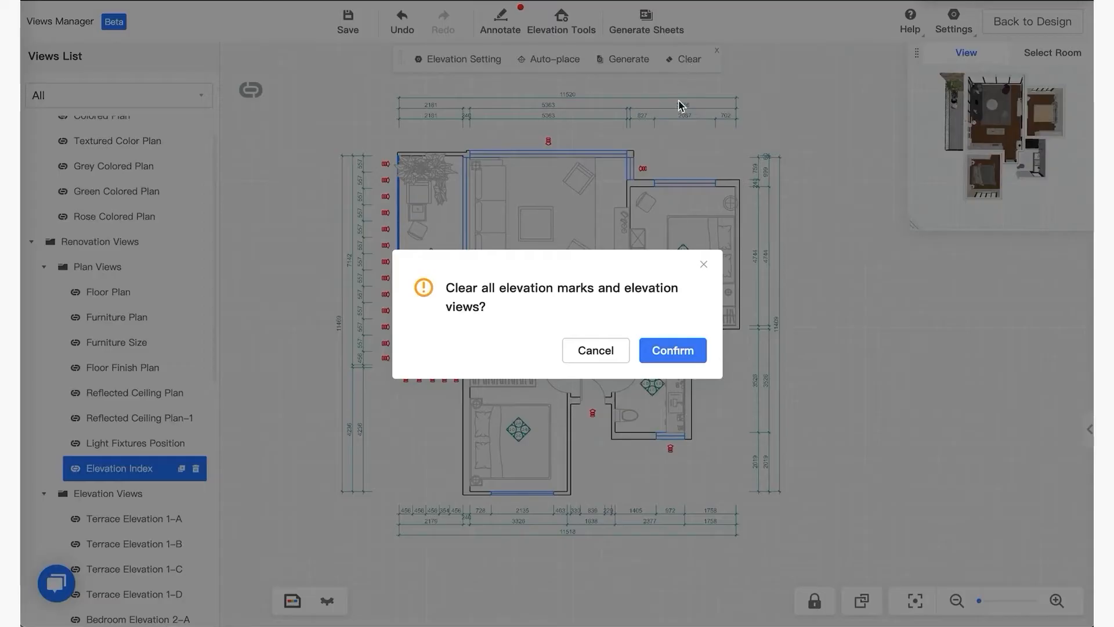
pyautogui.click(673, 350)
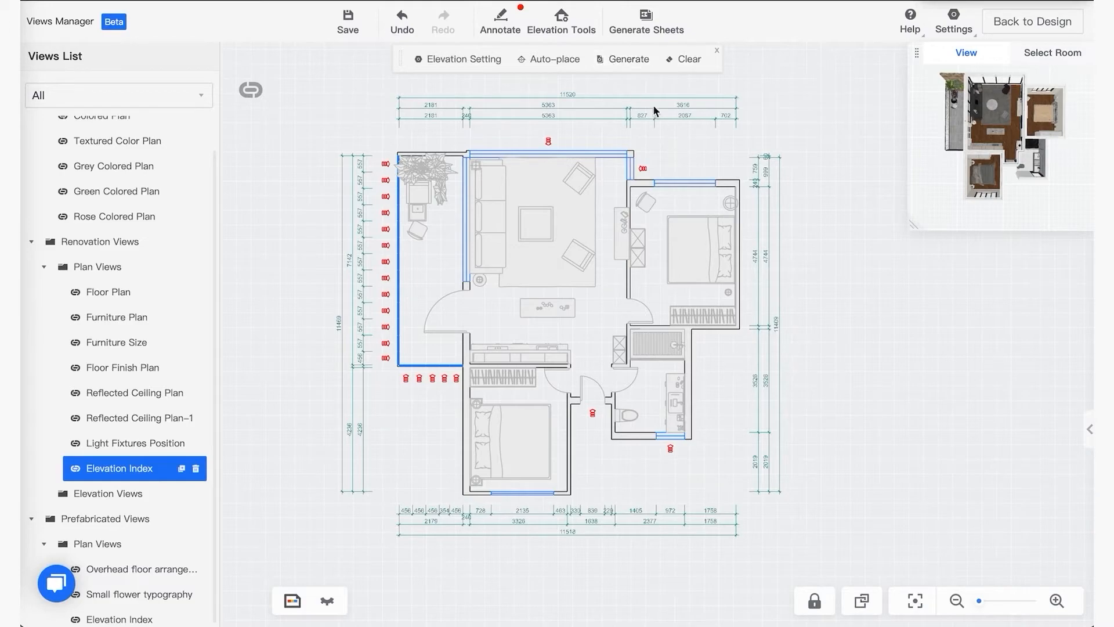
# Set the elevation wall setting to include walls on sides and save it.
pyautogui.click(444, 60)
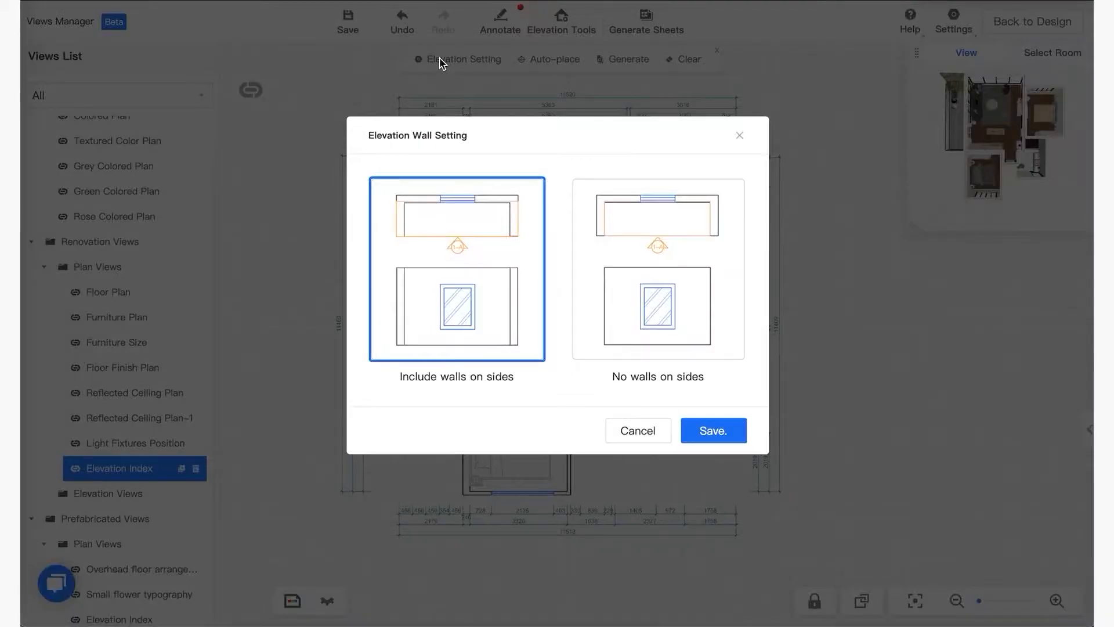
pyautogui.click(739, 135)
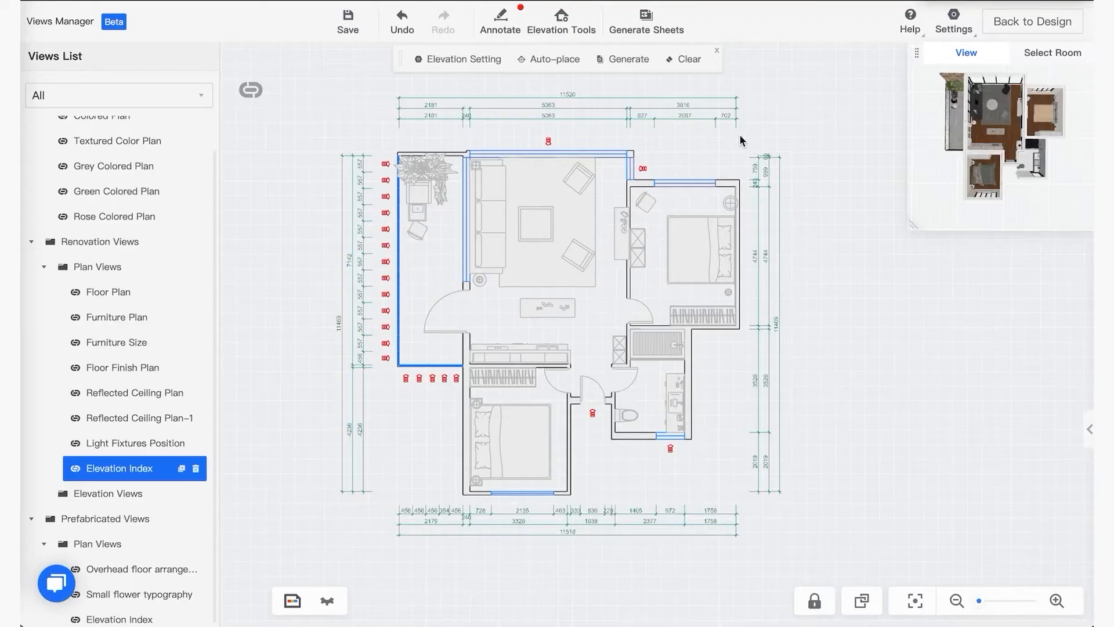
pyautogui.click(450, 60)
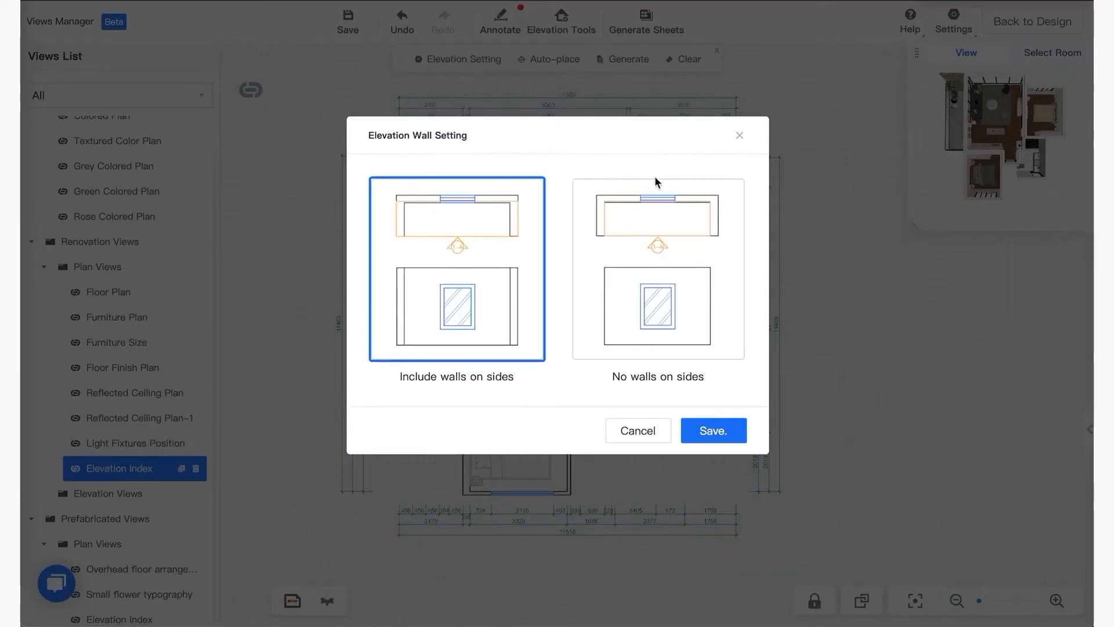
pyautogui.click(684, 243)
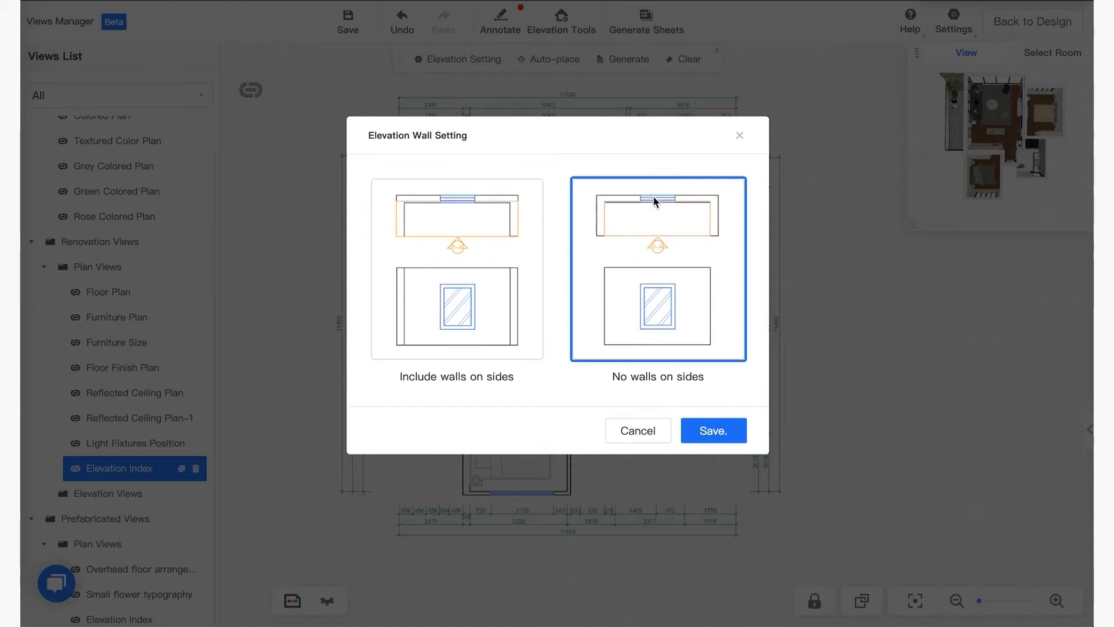
pyautogui.click(524, 358)
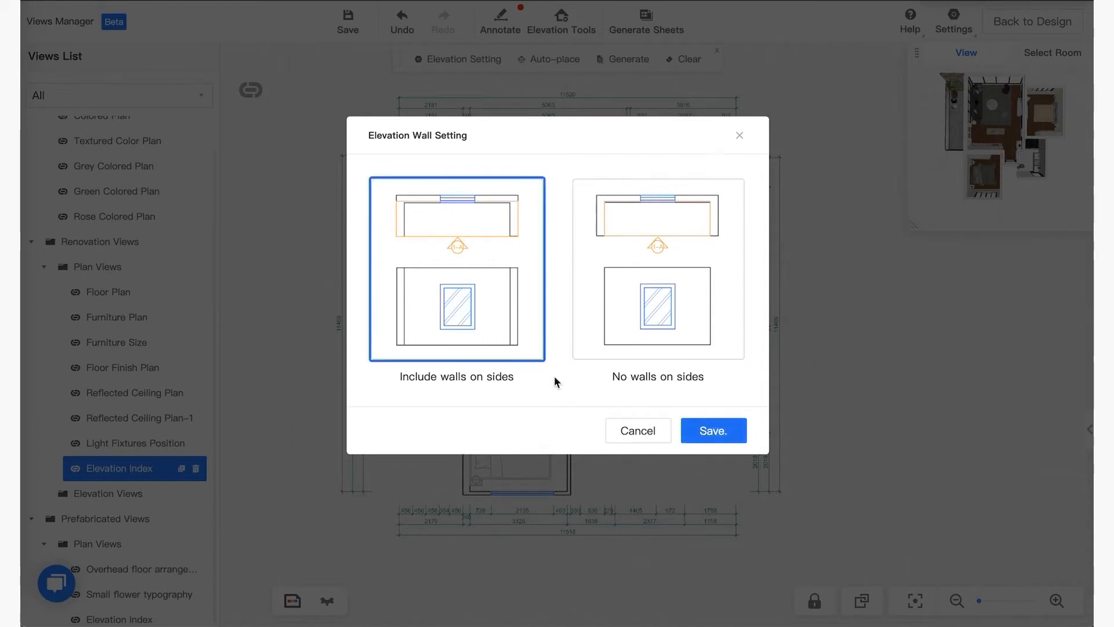
pyautogui.click(730, 430)
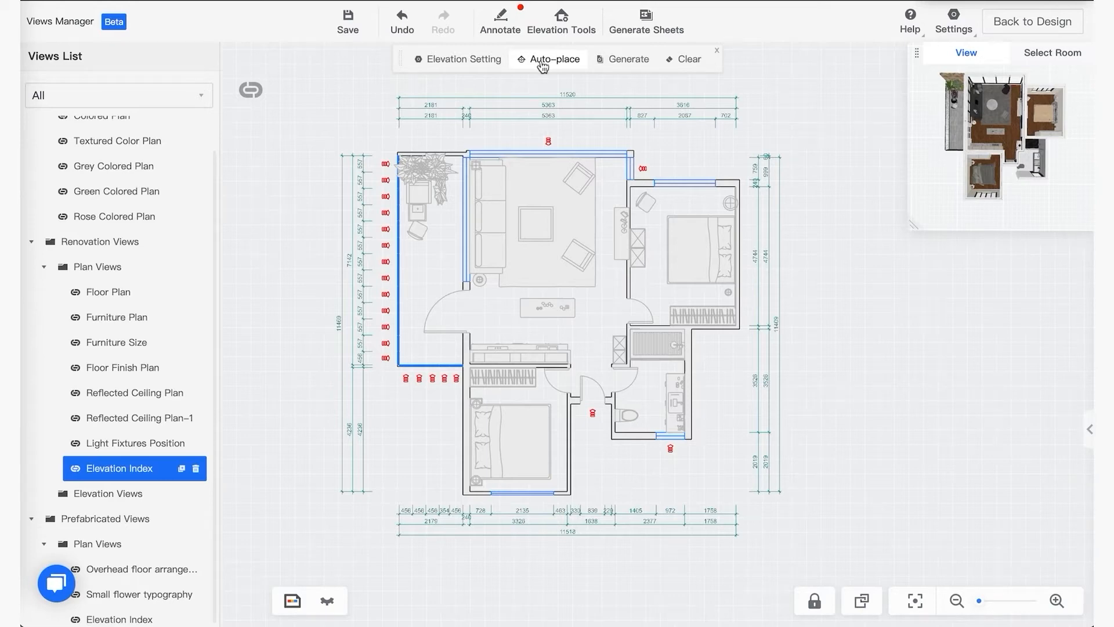
# Auto-place the elevation marks in all rooms of the plan and dismiss the facade marker tip.
pyautogui.click(543, 62)
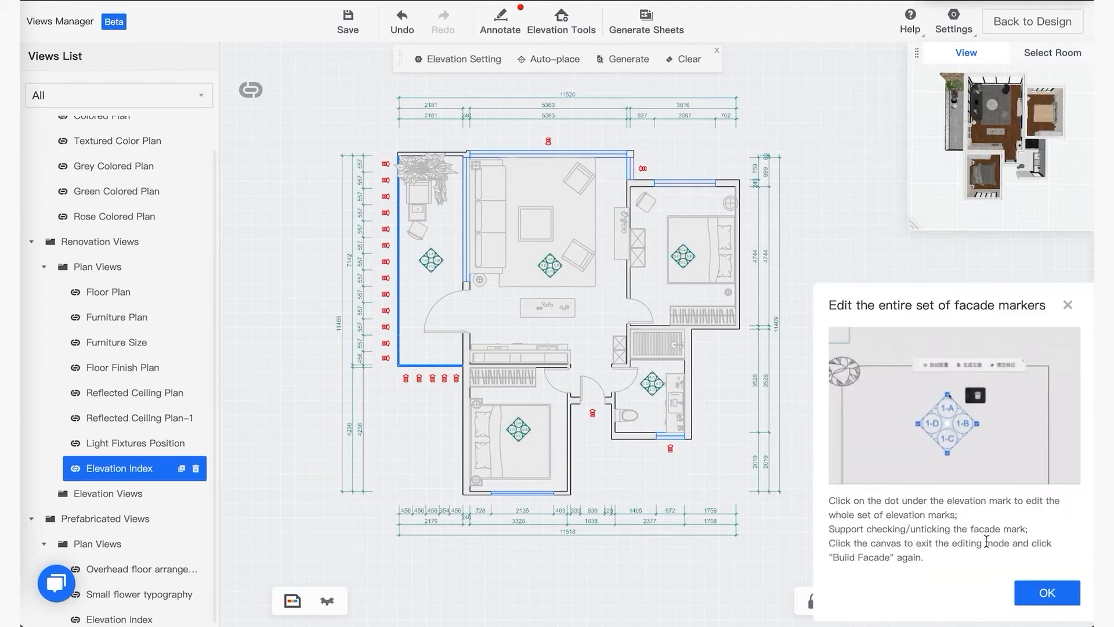
pyautogui.click(1044, 594)
pyautogui.scroll(5, 440, 235)
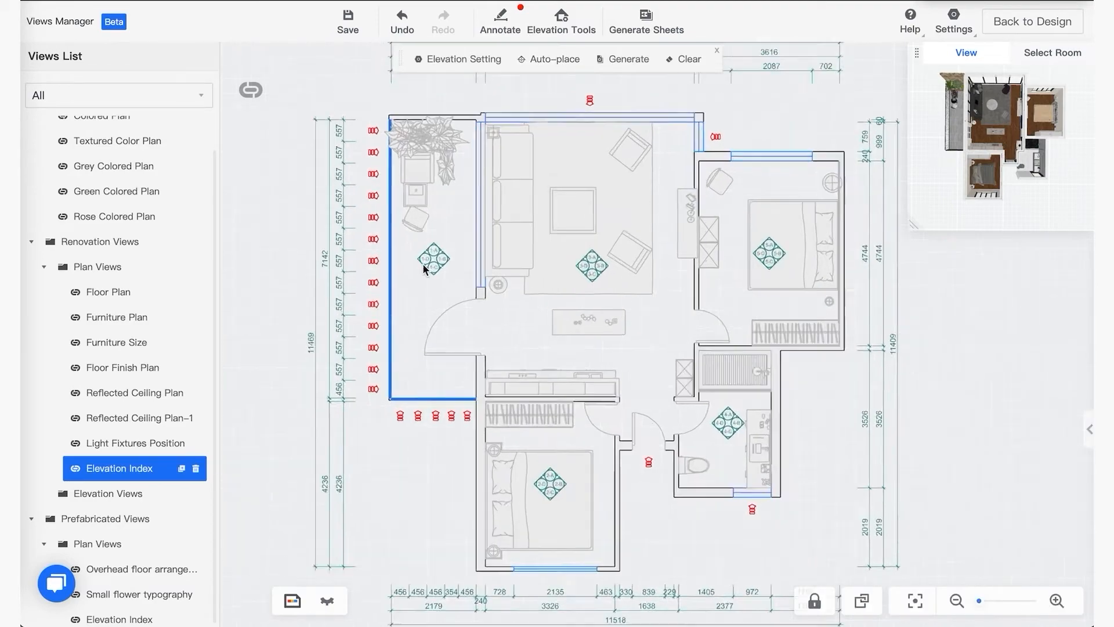
pyautogui.scroll(-5, 442, 254)
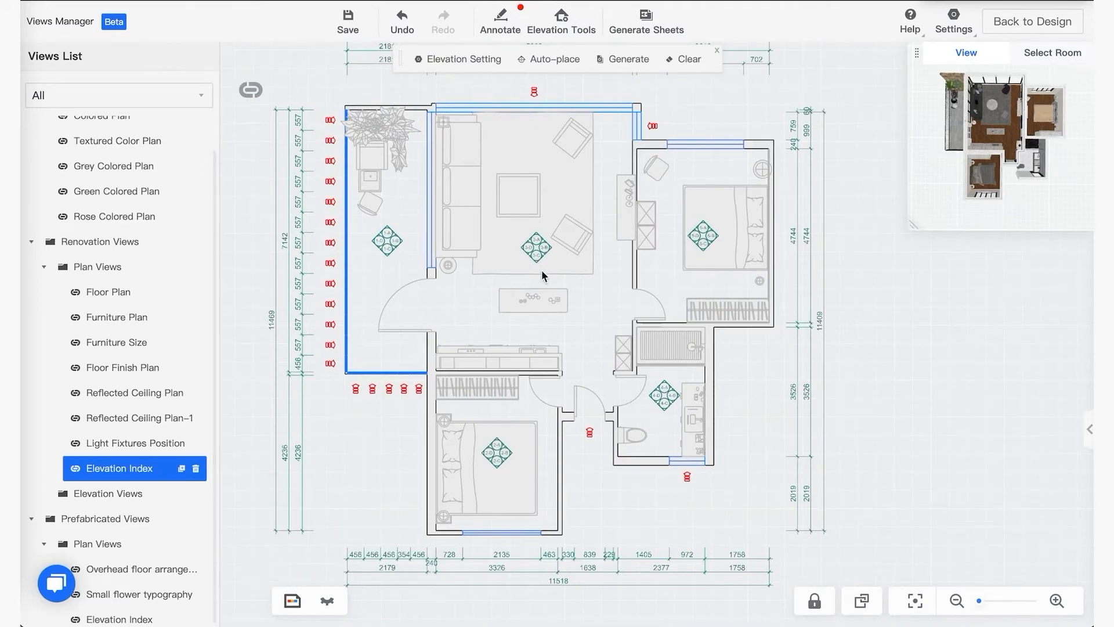
# Narrow the range of elevation mark 3-A to the living room's inner wall faces and extend its depth beyond the window wall.
pyautogui.scroll(4, 535, 247)
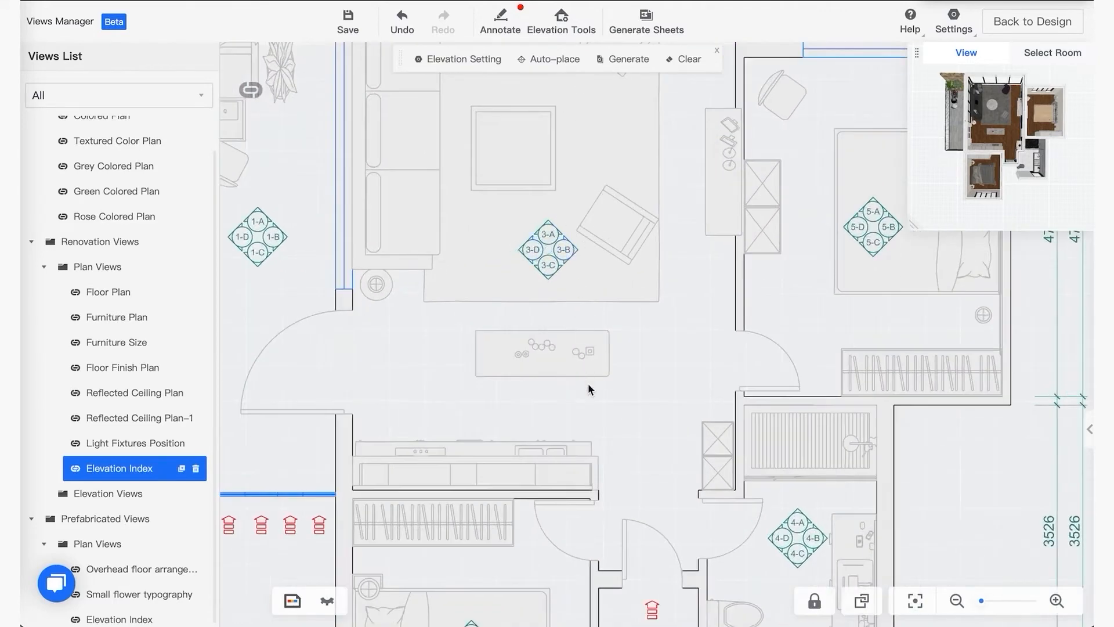
pyautogui.moveTo(626, 309); pyautogui.dragTo(586, 416)
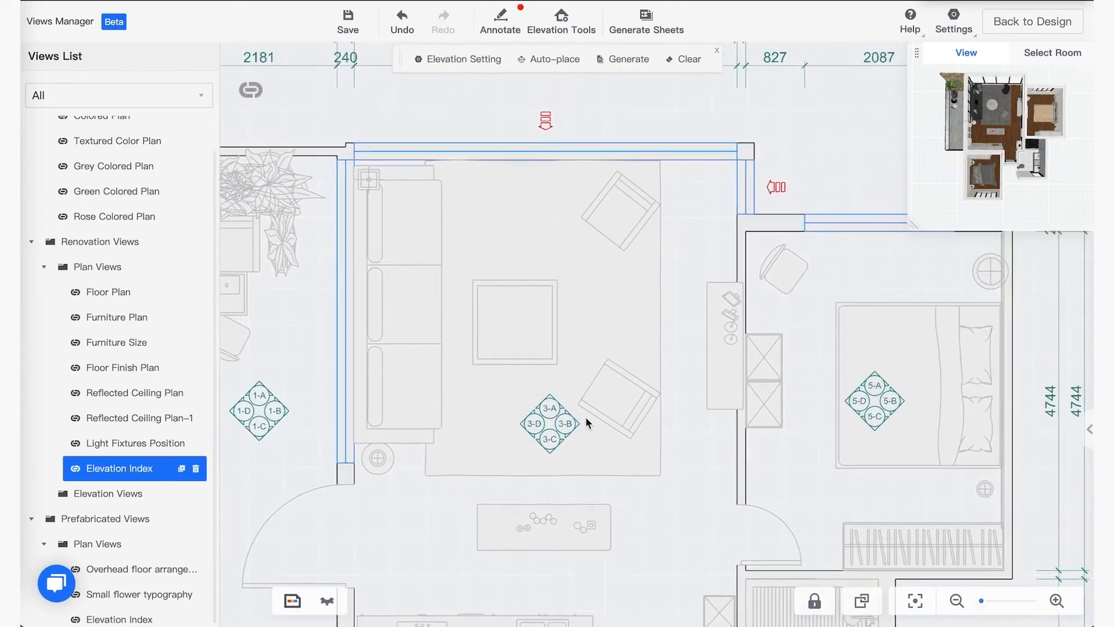
pyautogui.scroll(3, 550, 399)
pyautogui.click(553, 402)
pyautogui.scroll(-3, 588, 401)
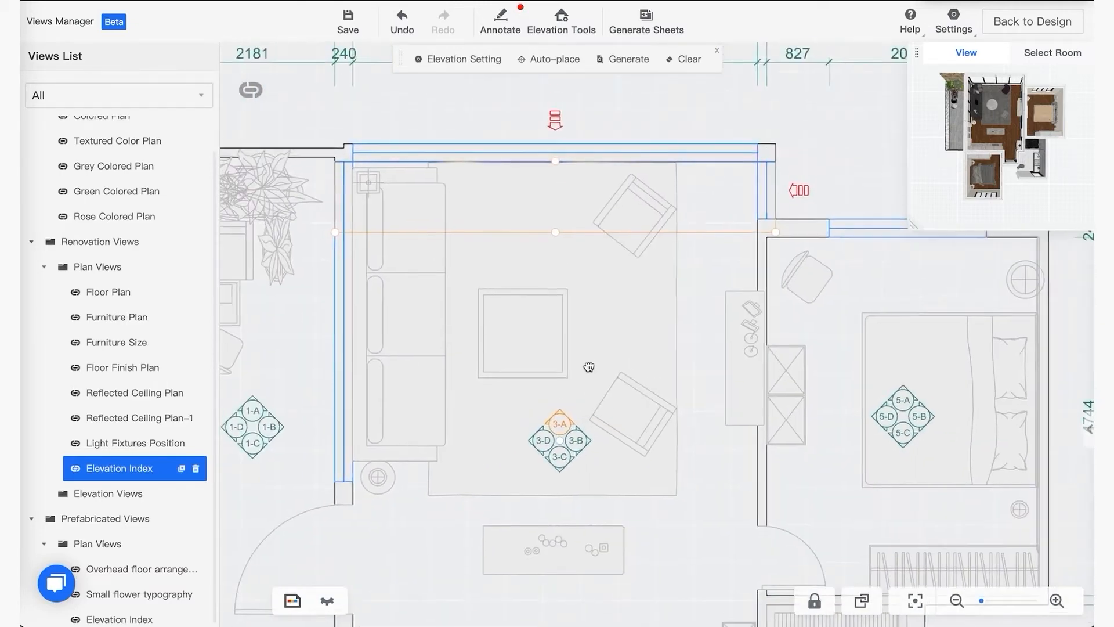
pyautogui.click(757, 233)
pyautogui.moveTo(337, 234); pyautogui.dragTo(374, 233)
pyautogui.moveTo(557, 162); pyautogui.dragTo(564, 96)
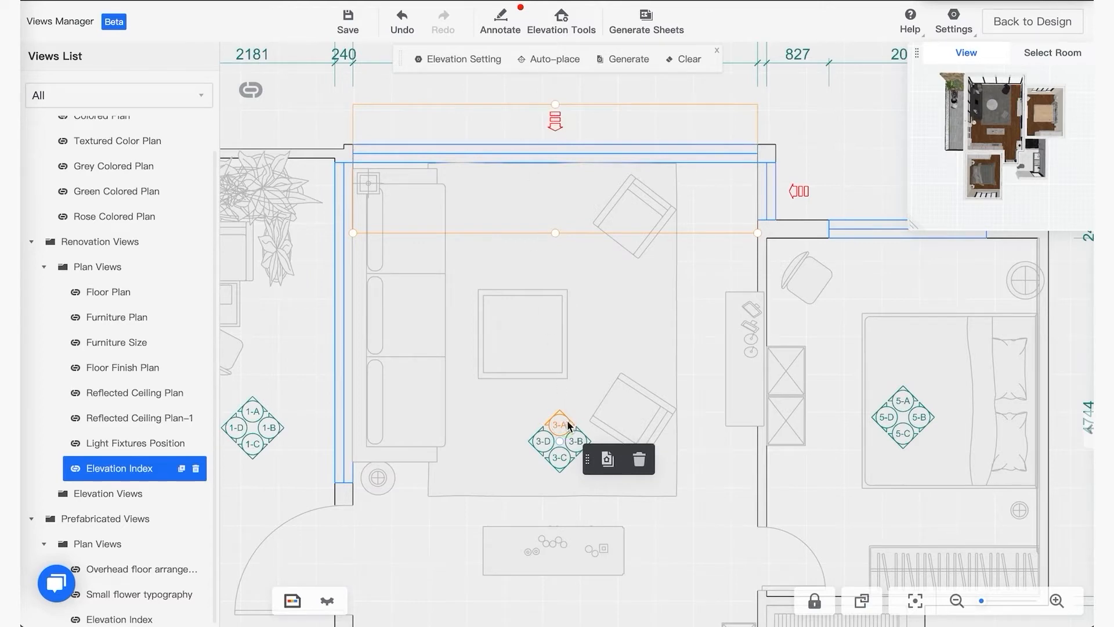
# Generate and open the elevation view for mark 3-A.
pyautogui.click(607, 460)
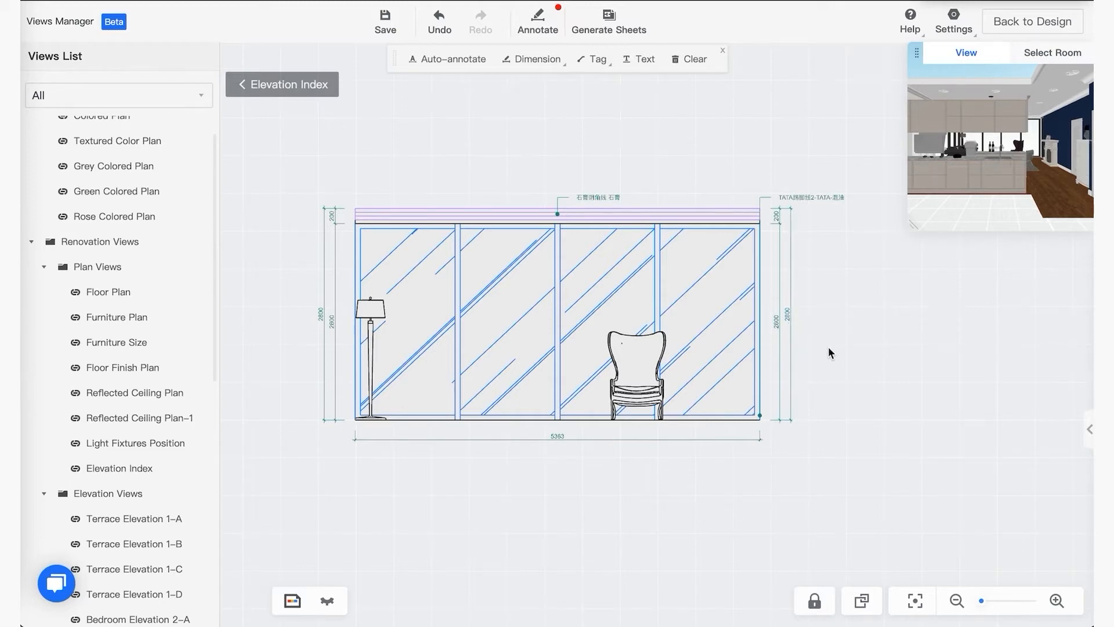
pyautogui.scroll(5, 828, 349)
pyautogui.scroll(-4, 829, 349)
pyautogui.moveTo(836, 353); pyautogui.dragTo(858, 369)
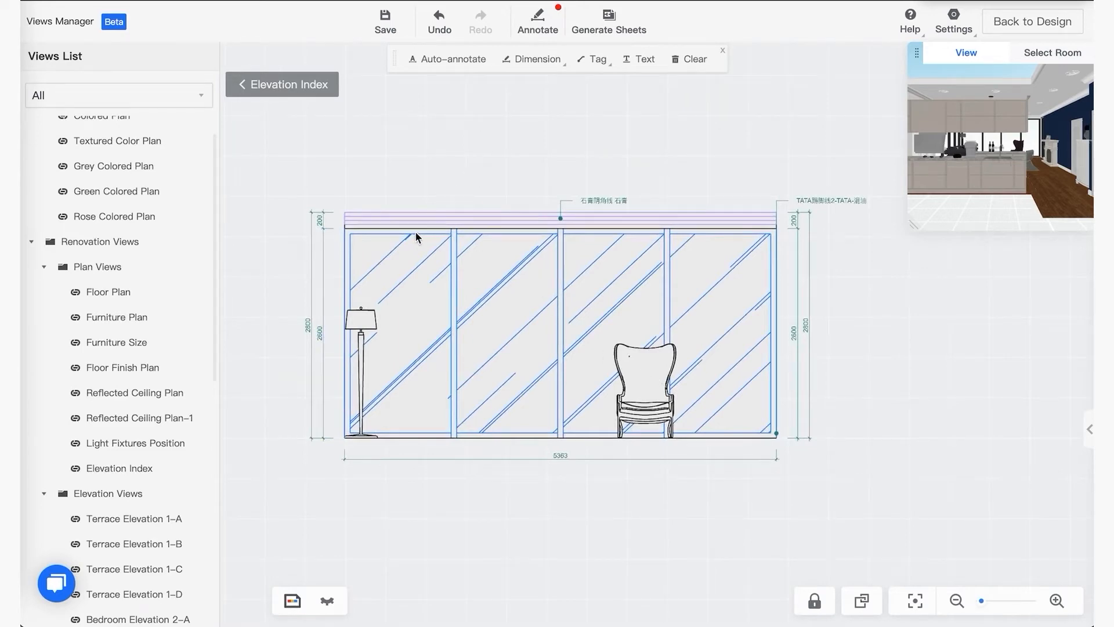
# Hide the floor lamp and the armchair in the window wall elevation.
pyautogui.click(363, 327)
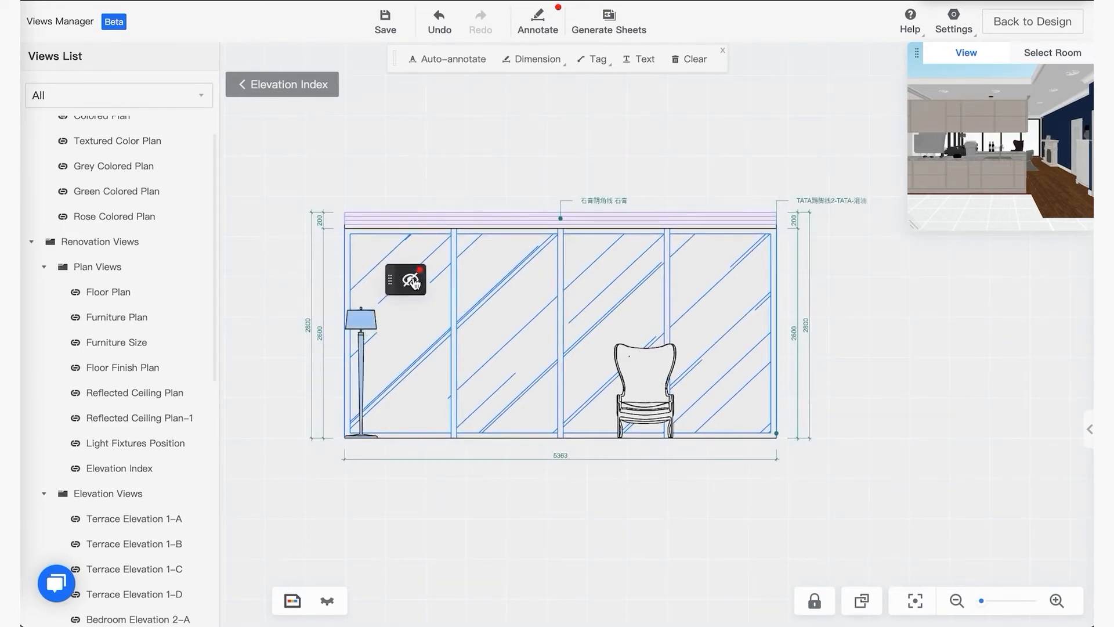
pyautogui.click(412, 281)
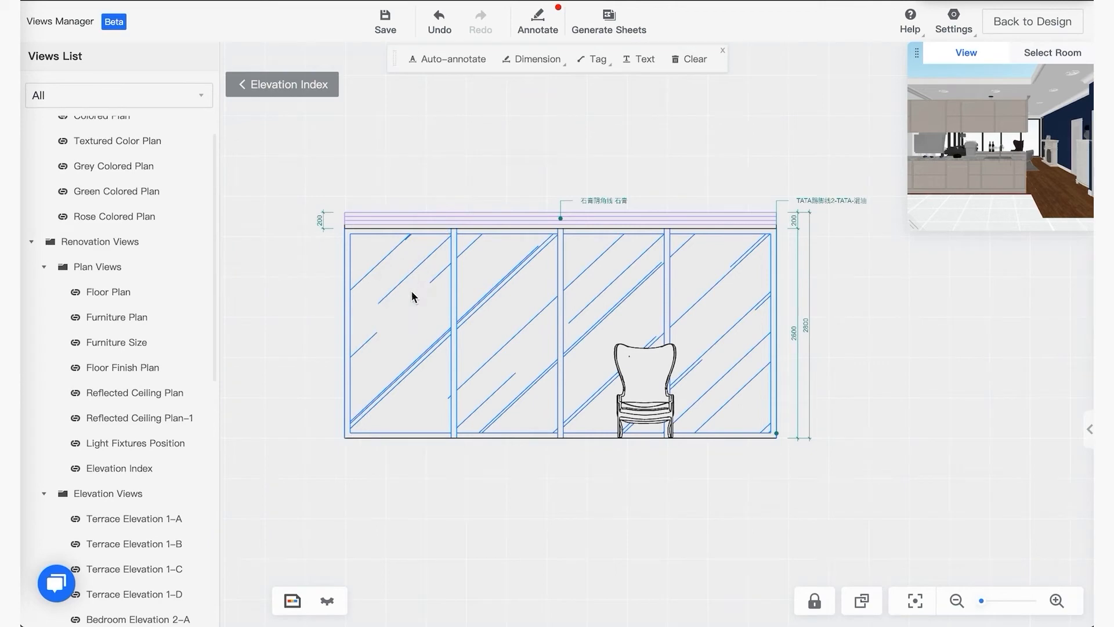
pyautogui.click(663, 377)
pyautogui.click(709, 317)
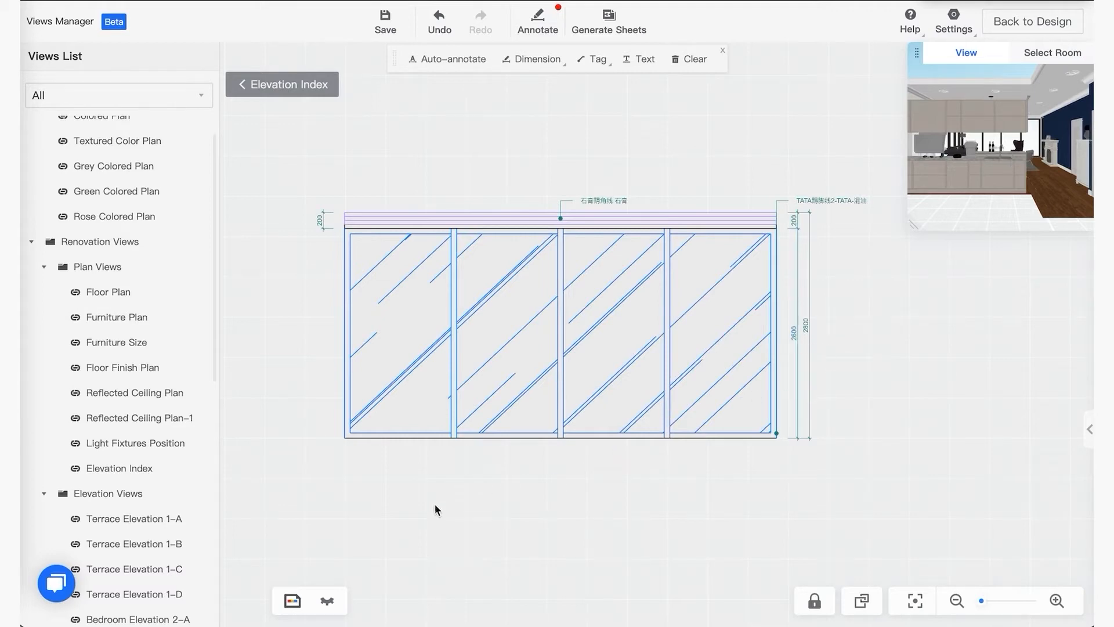
# Check the hidden objects in the elevation and show them all again.
pyautogui.click(326, 600)
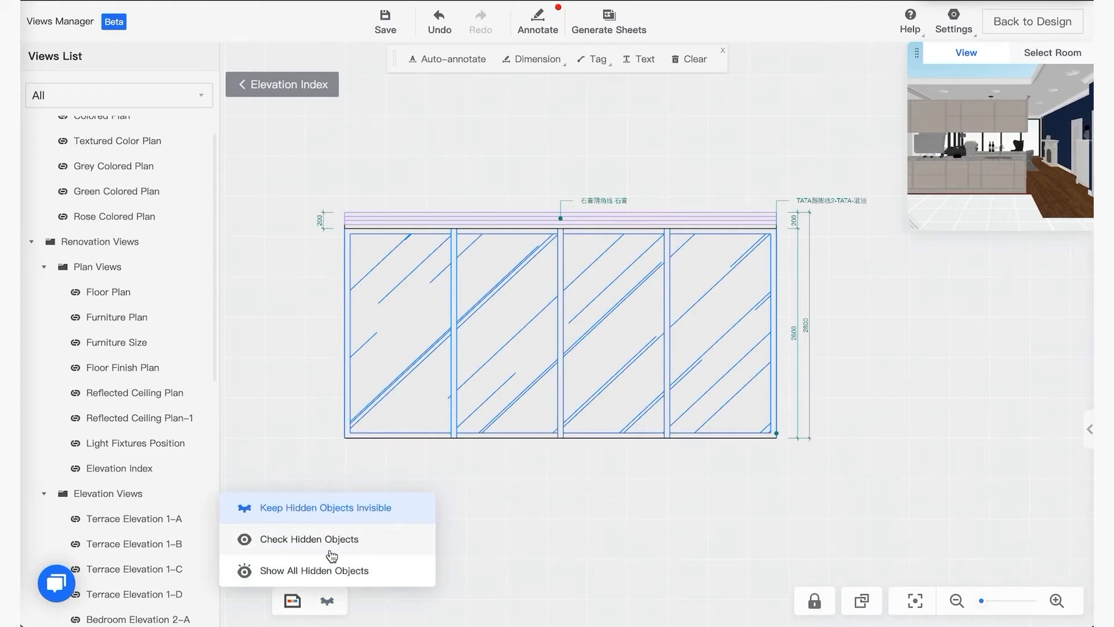
pyautogui.click(339, 549)
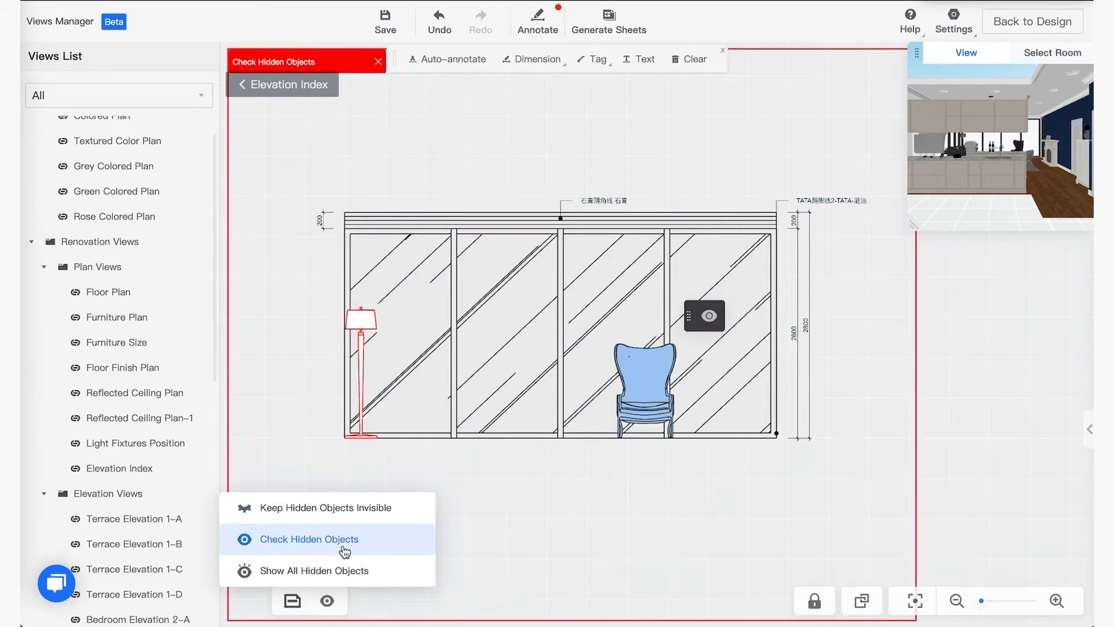
pyautogui.click(357, 572)
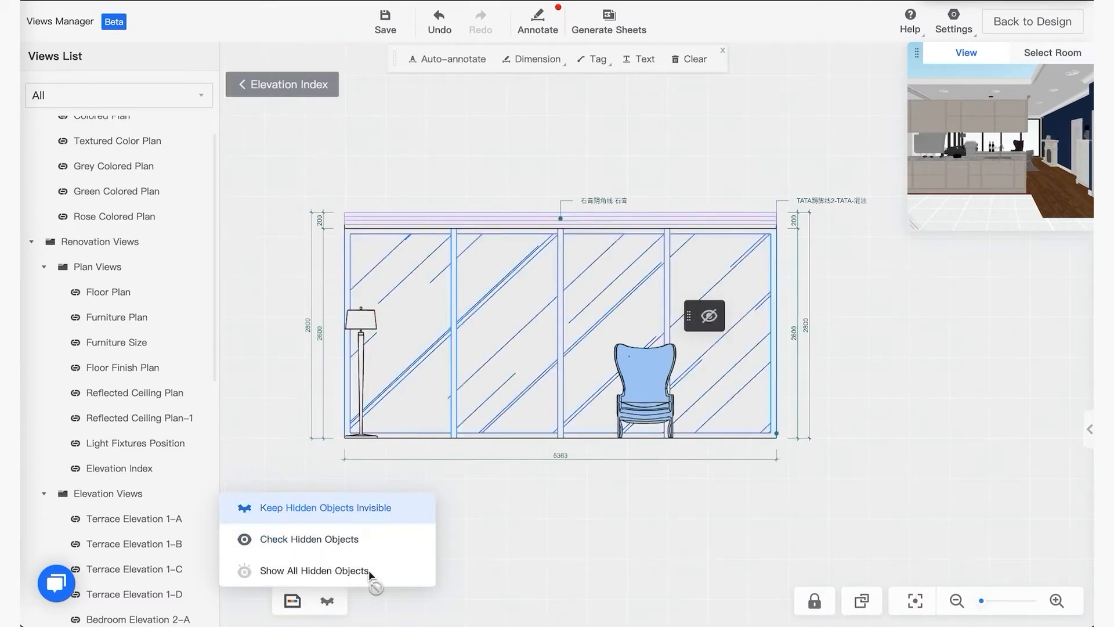
pyautogui.click(486, 535)
# Hide the floor lamp and armchair again so the elevation contains only the window wall.
pyautogui.click(357, 319)
pyautogui.click(415, 275)
pyautogui.click(327, 600)
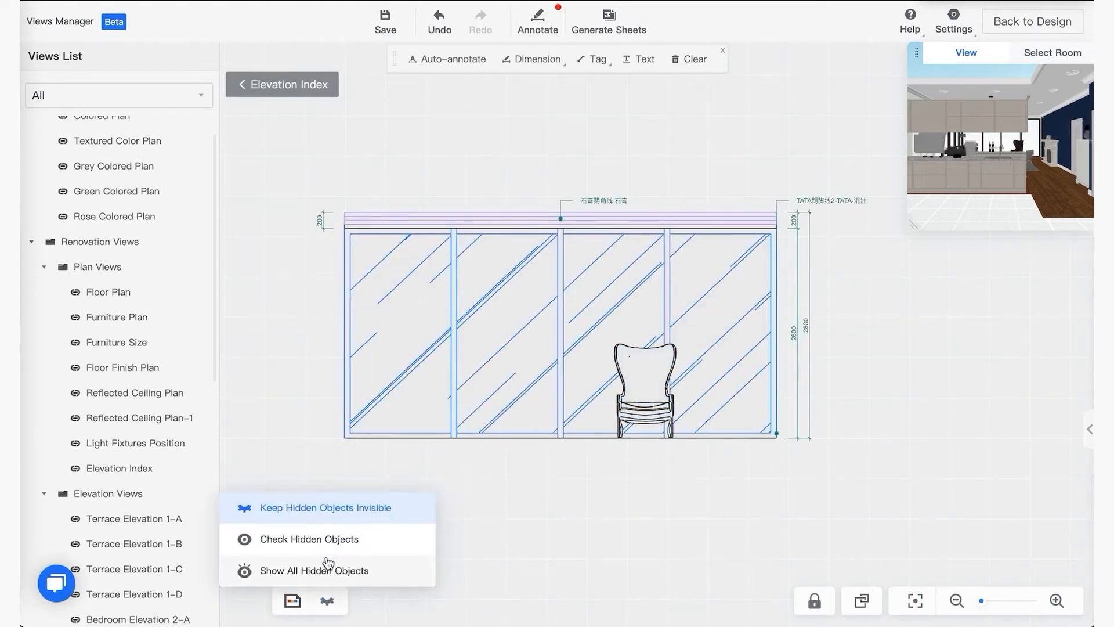
pyautogui.click(368, 515)
pyautogui.click(653, 401)
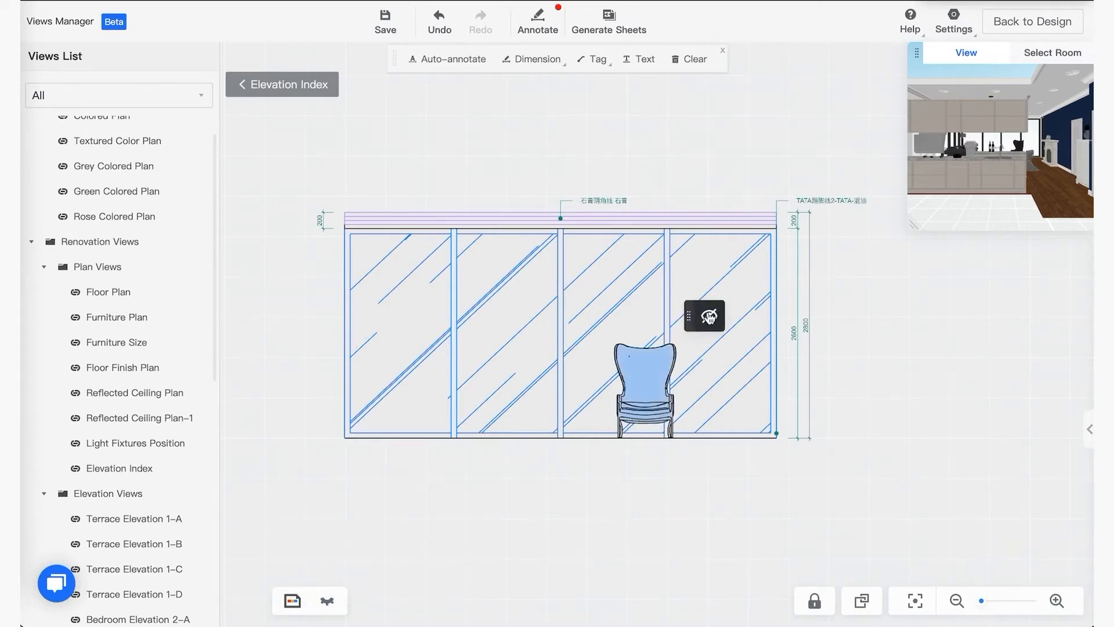
pyautogui.click(708, 317)
# Try Black Wireframe Mode and Texture color map mode on the elevation, and return it to Color Wireframe Mode.
pyautogui.click(292, 601)
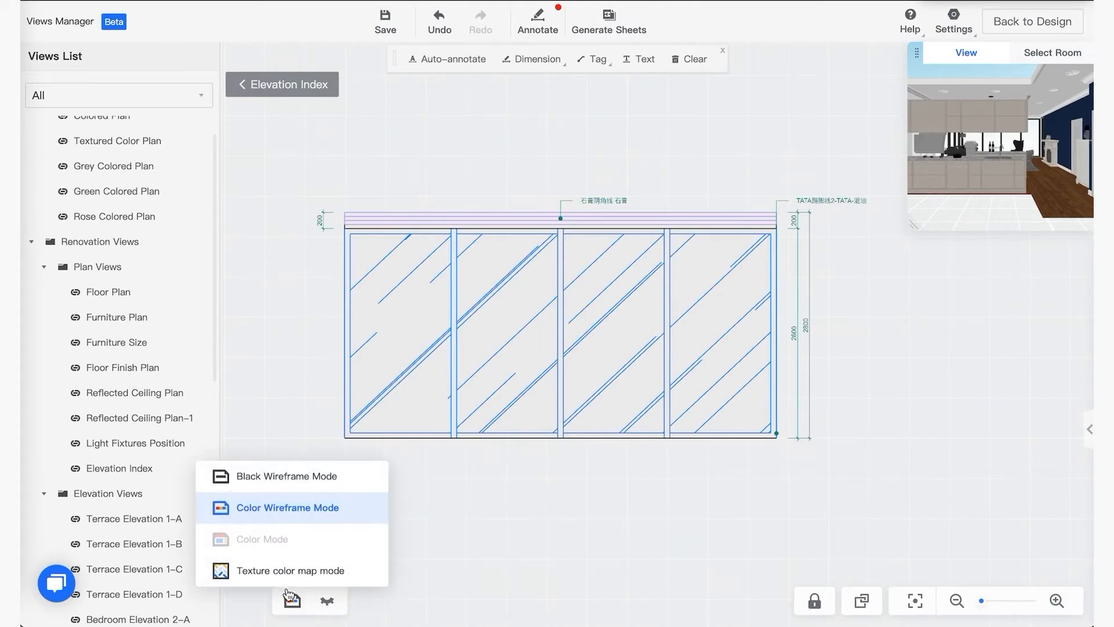
pyautogui.click(291, 480)
pyautogui.click(301, 570)
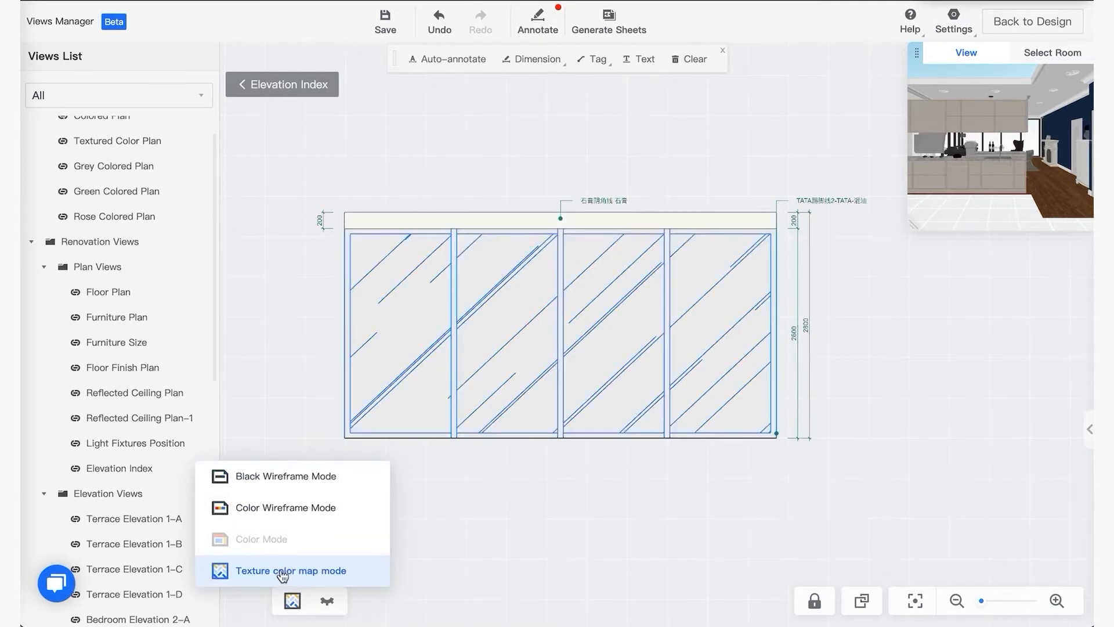
pyautogui.click(297, 515)
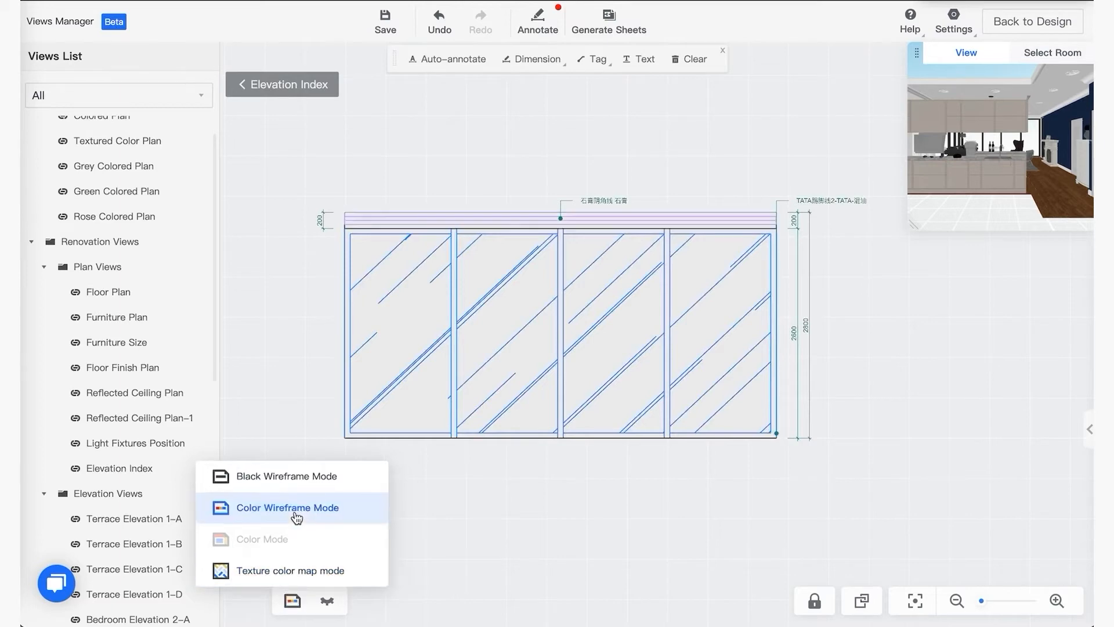
pyautogui.click(574, 525)
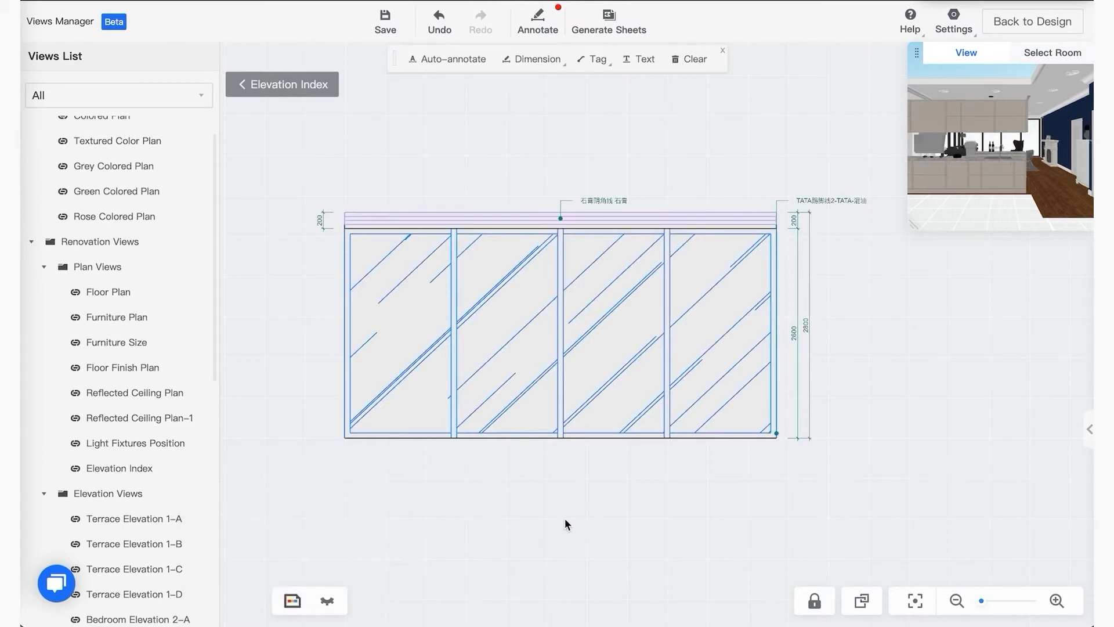
# Auto-annotate the window wall elevation to restore its complete dimensions.
pyautogui.click(438, 64)
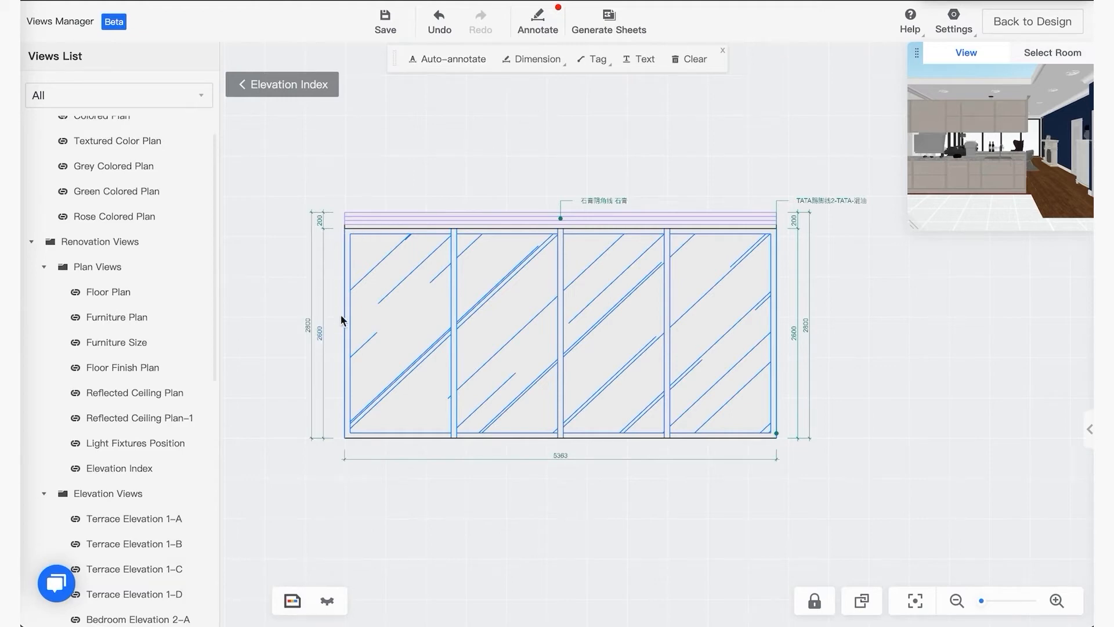
pyautogui.scroll(-1, 292, 281)
pyautogui.scroll(3, 293, 278)
pyautogui.moveTo(326, 230); pyautogui.dragTo(299, 226)
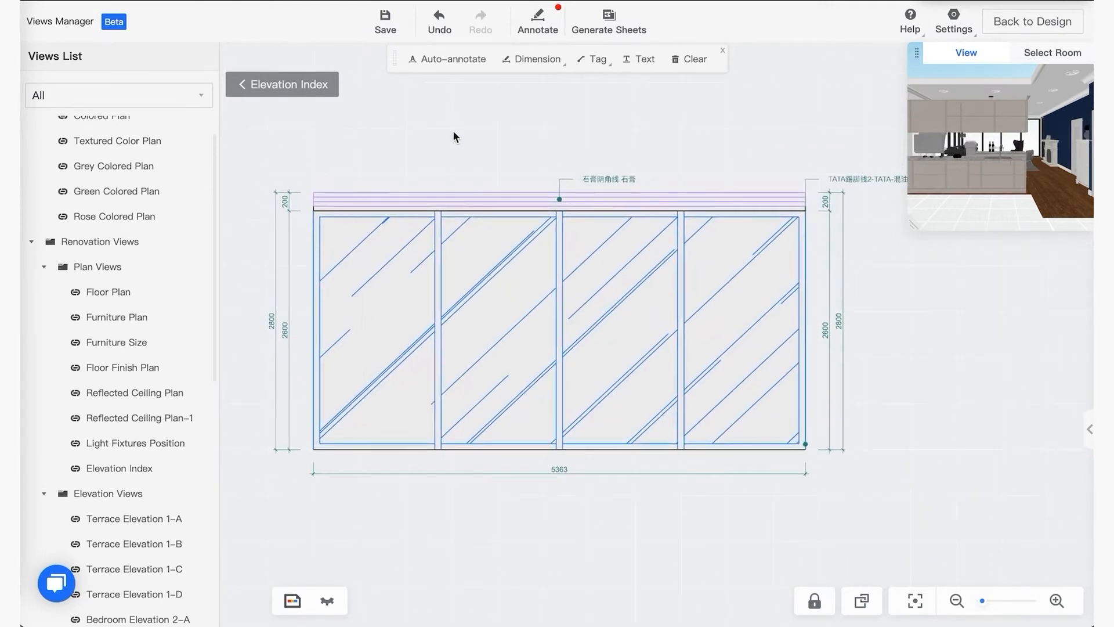
# Try to mark the ceiling height on the window wall elevation with the Elevation dimension tool.
pyautogui.click(520, 60)
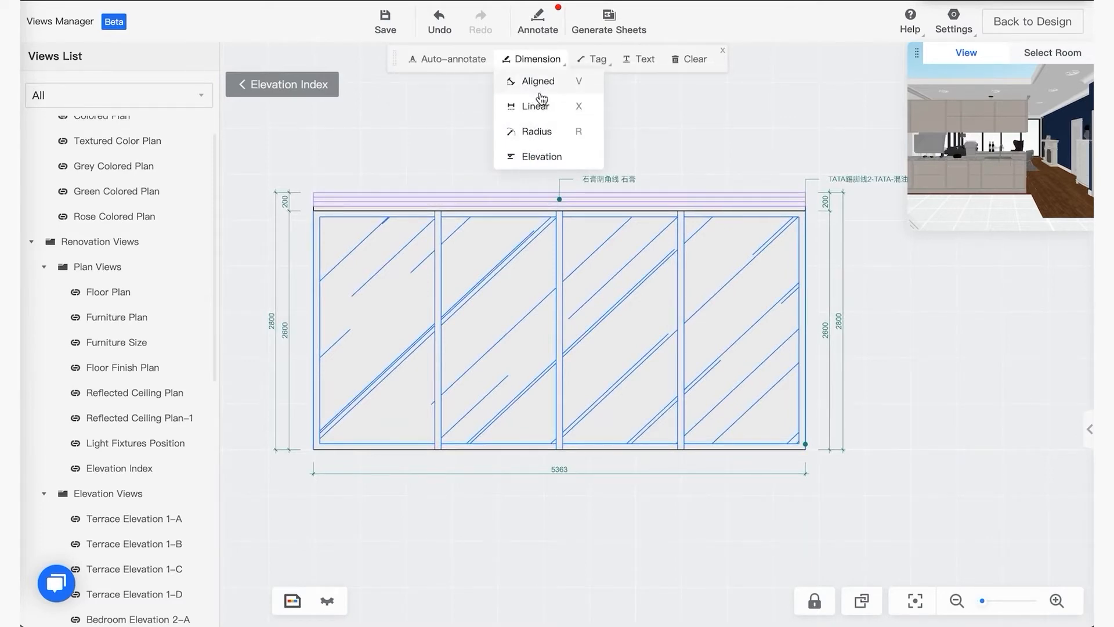
pyautogui.moveTo(515, 69)
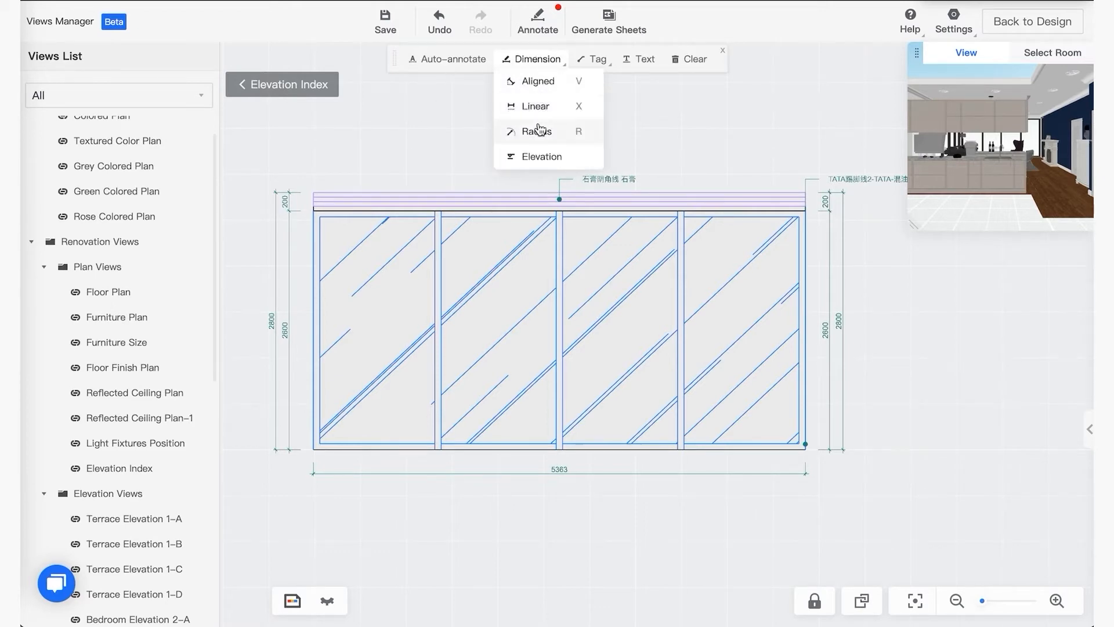
pyautogui.click(527, 157)
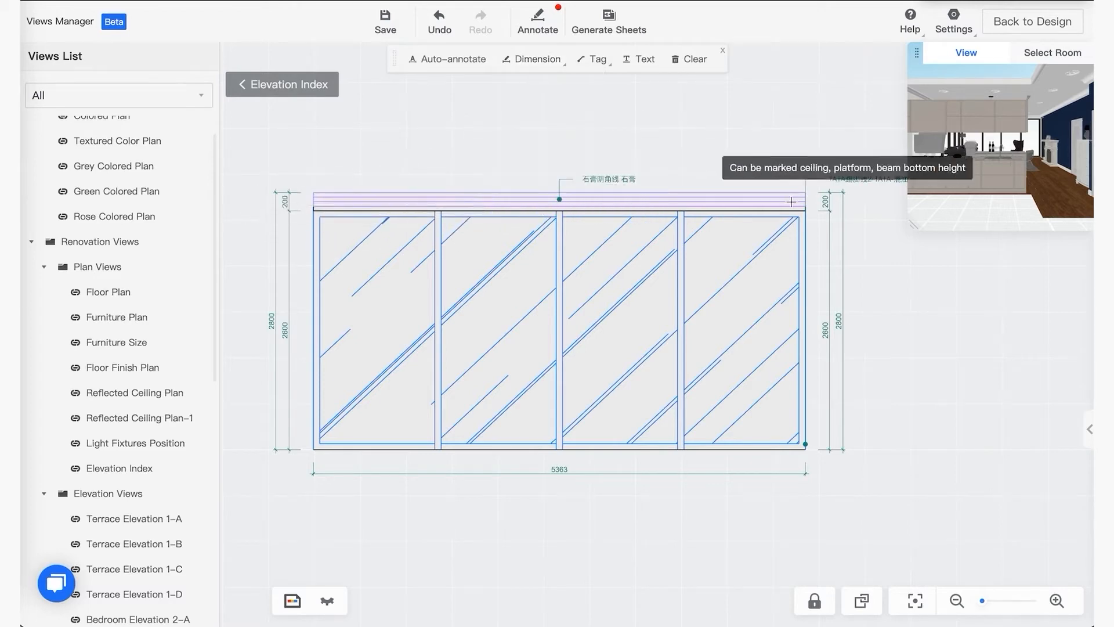
pyautogui.moveTo(759, 216); pyautogui.dragTo(464, 228)
pyautogui.scroll(-3, 503, 232)
pyautogui.scroll(6, 505, 232)
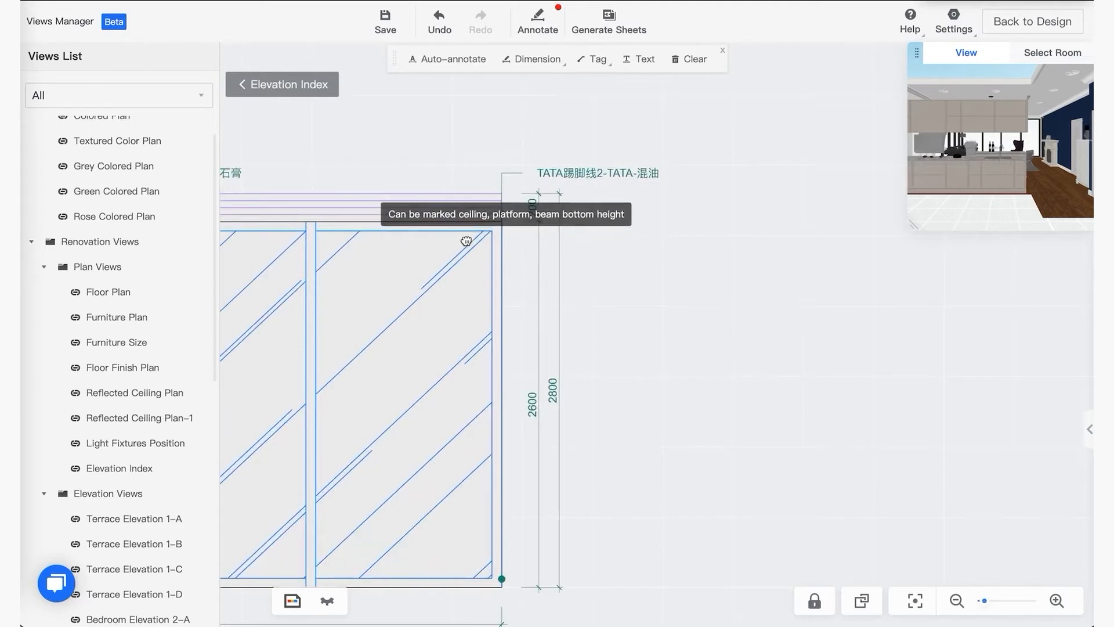
pyautogui.moveTo(452, 245); pyautogui.dragTo(550, 220)
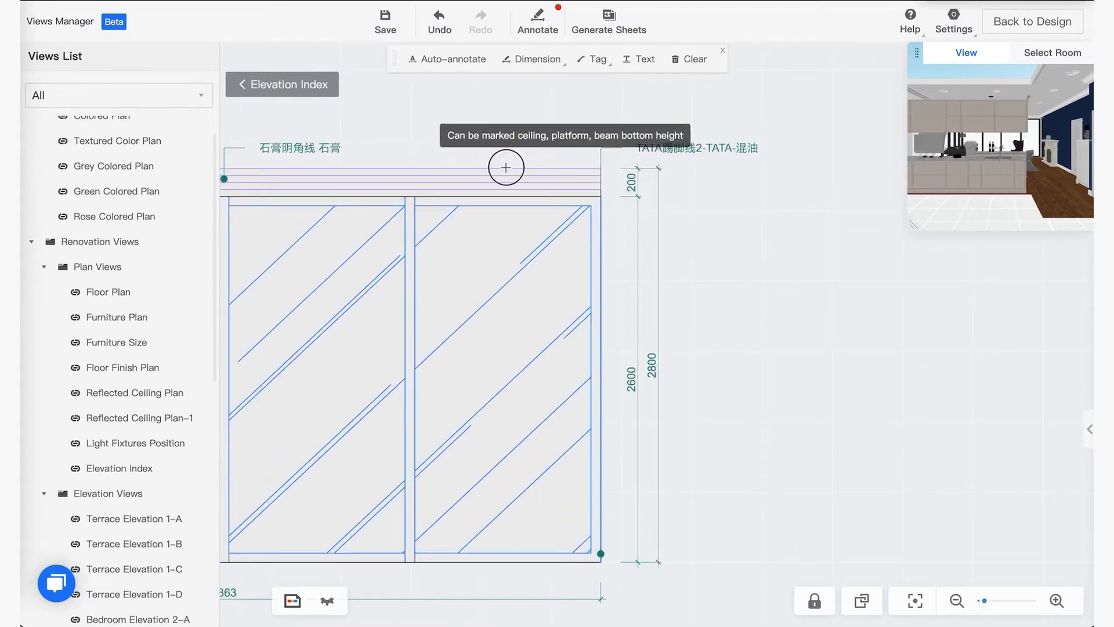
pyautogui.scroll(-3, 580, 174)
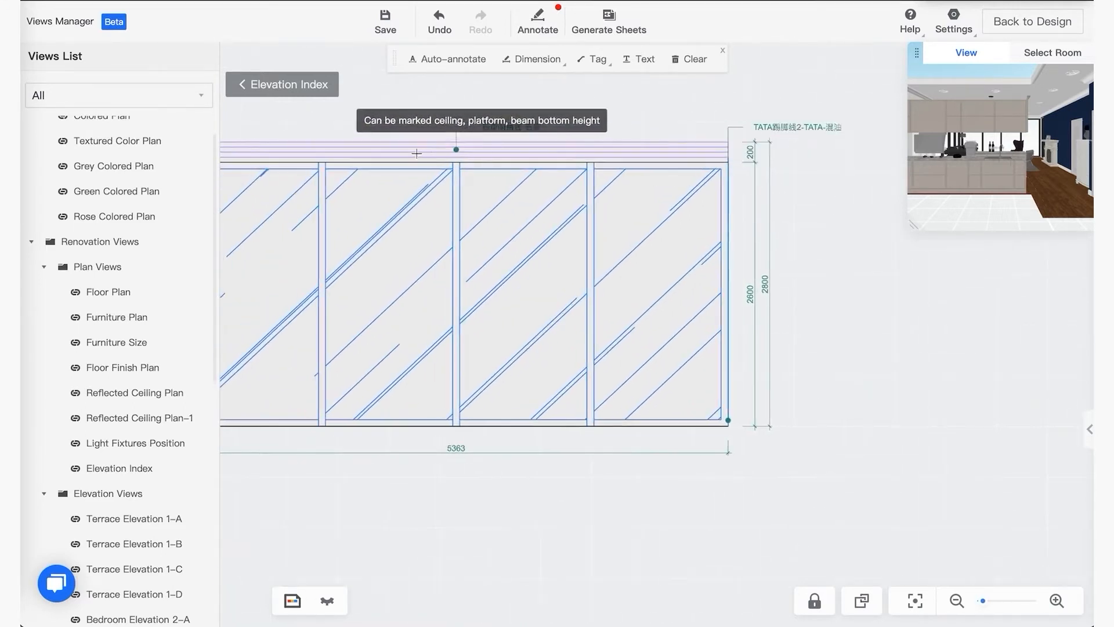
pyautogui.moveTo(476, 201)
pyautogui.mouseDown()
pyautogui.moveTo(630, 219)
pyautogui.moveTo(521, 230)
pyautogui.mouseUp()
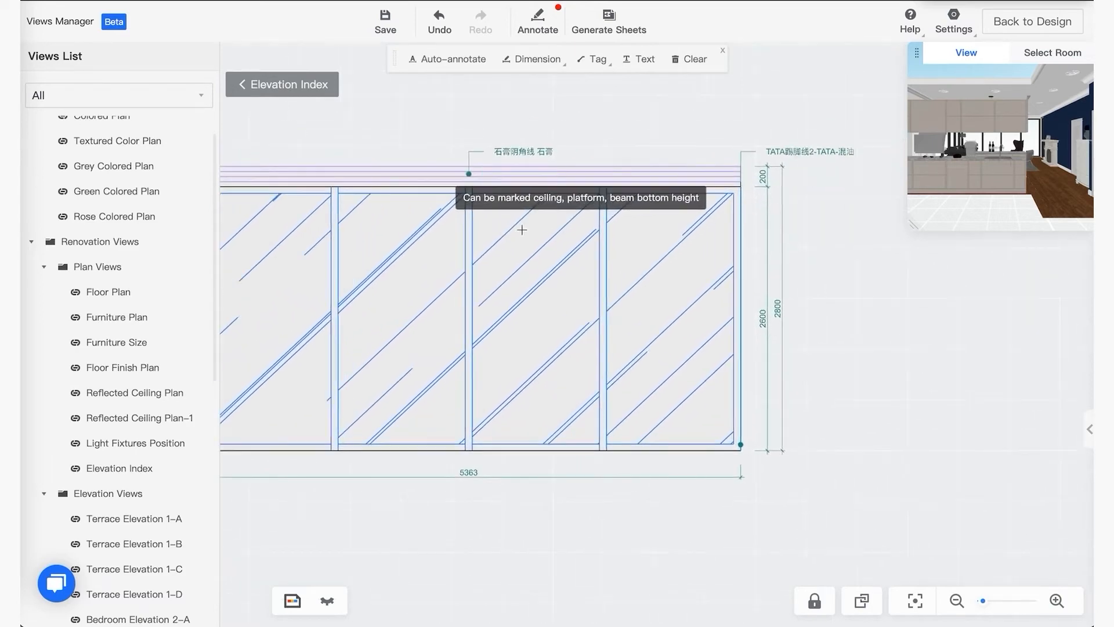
pyautogui.click(531, 60)
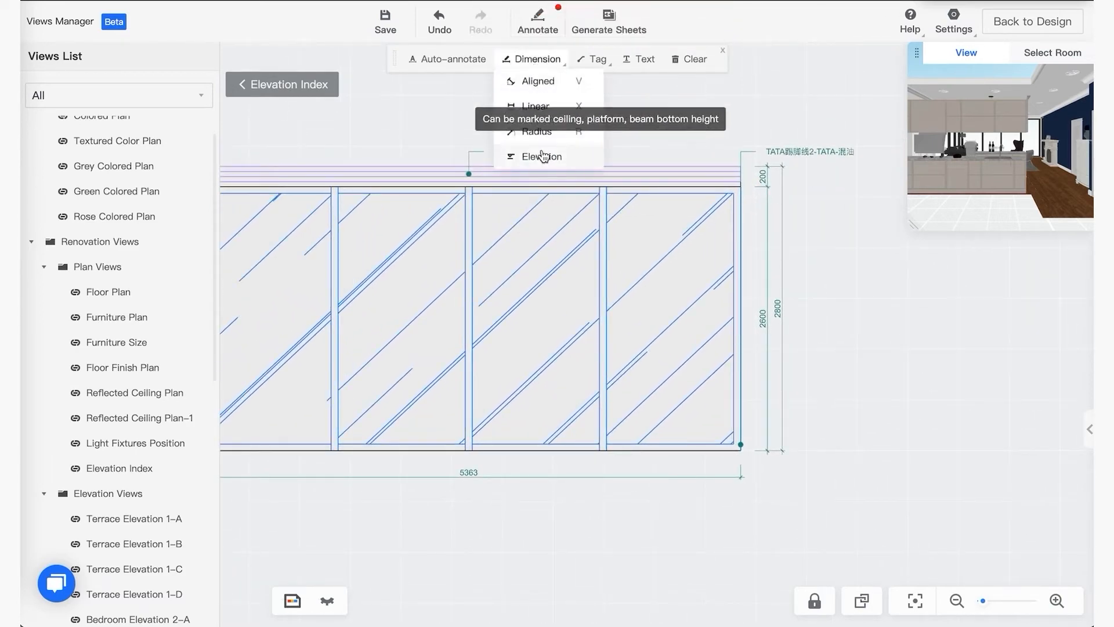
pyautogui.click(542, 158)
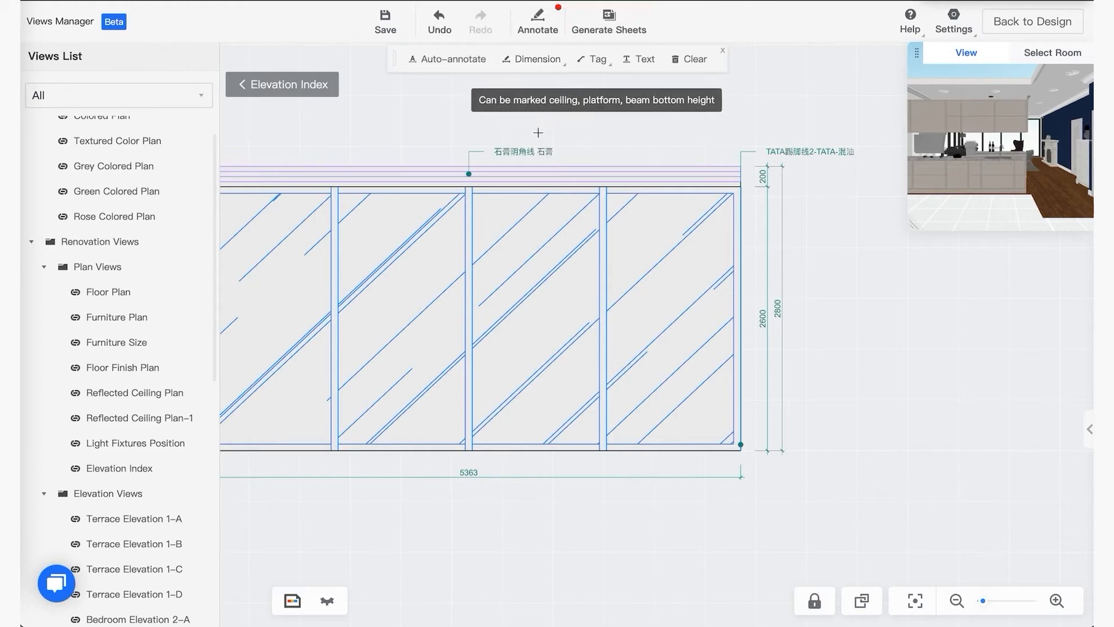
pyautogui.press('Escape')
pyautogui.moveTo(548, 122); pyautogui.dragTo(575, 148)
pyautogui.scroll(-2, 568, 147)
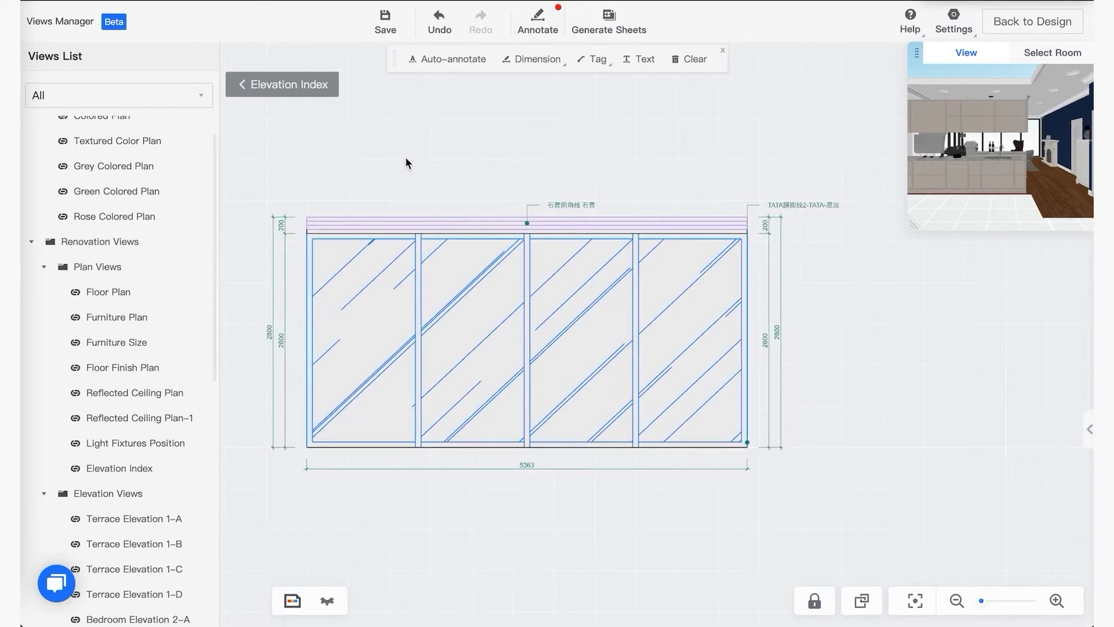
# Open Terrace Elevation 1-A and enlarge the 3D preview for a clear look at the terrace.
pyautogui.scroll(-3, 149, 360)
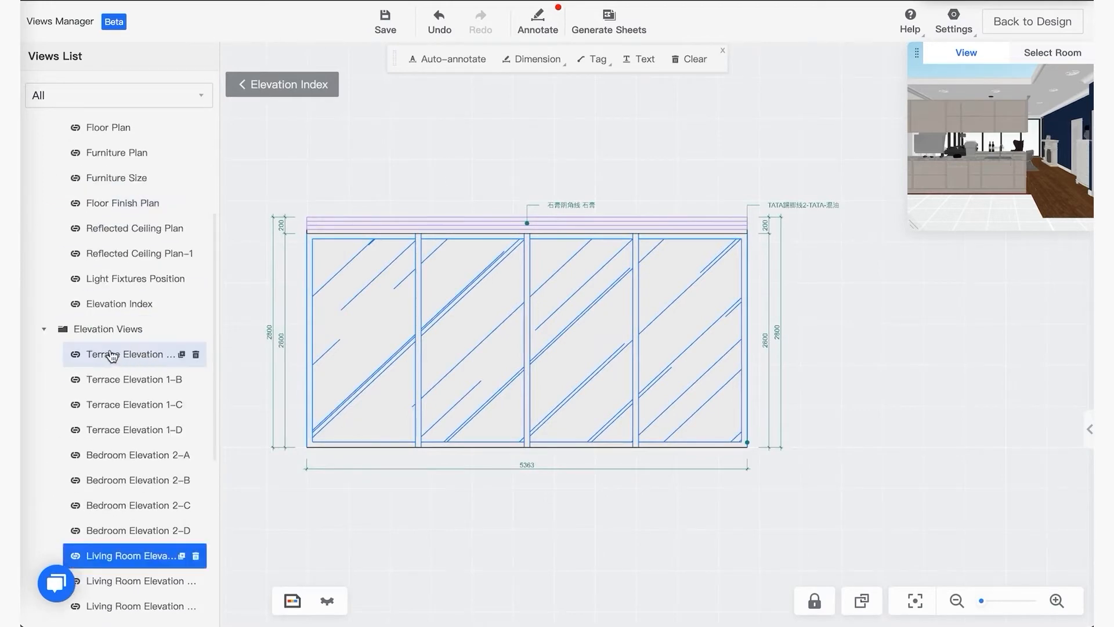
pyautogui.scroll(-5, 119, 355)
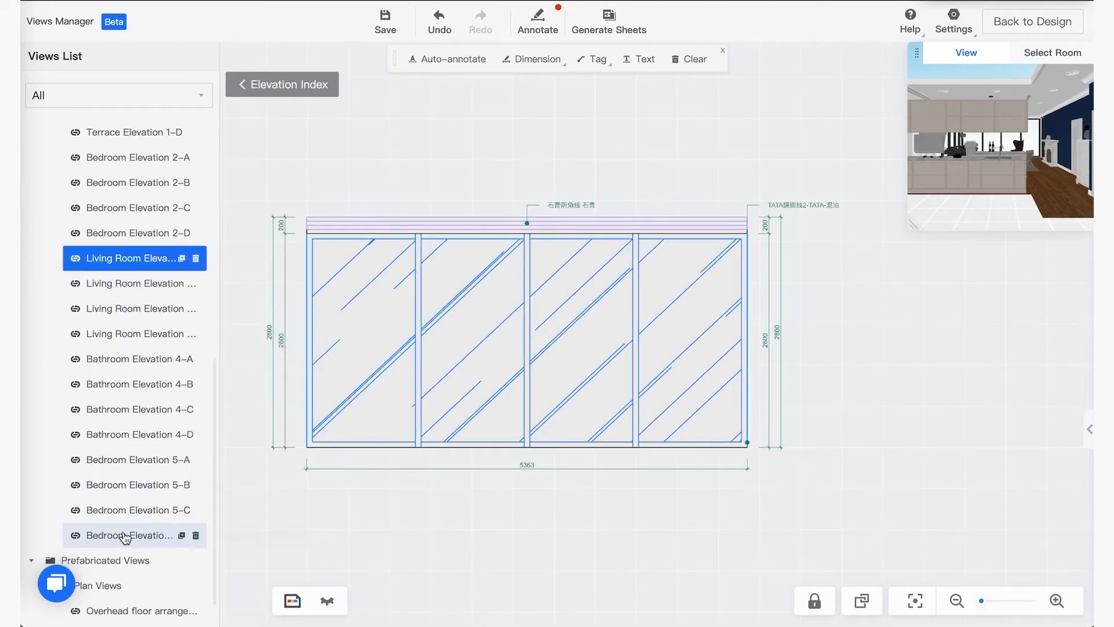
pyautogui.scroll(5, 124, 537)
pyautogui.click(113, 371)
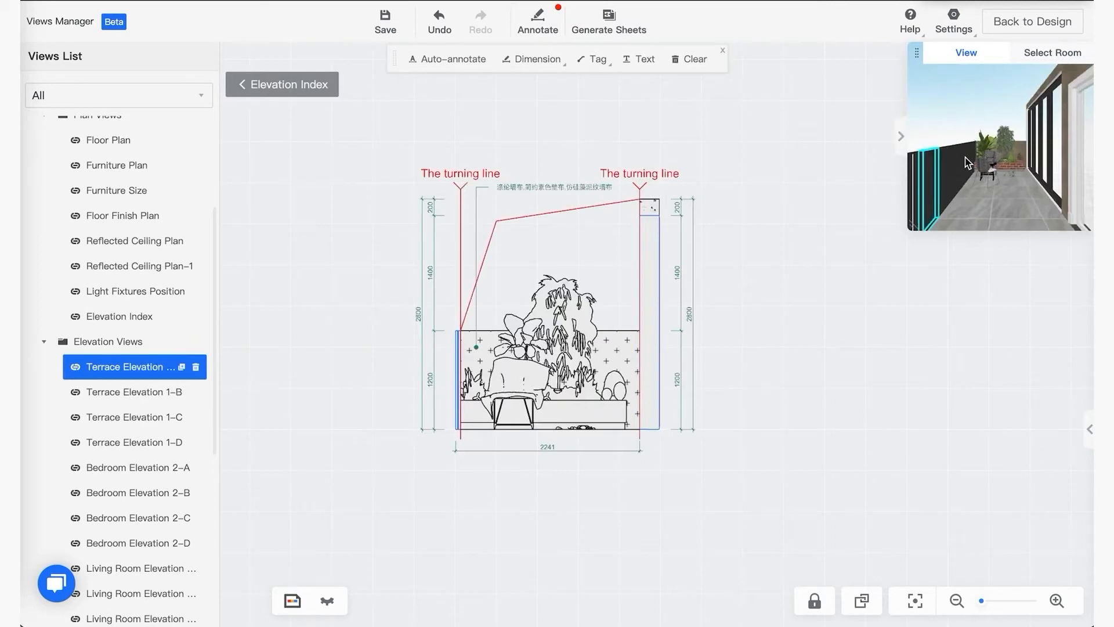
pyautogui.moveTo(908, 224); pyautogui.dragTo(703, 420)
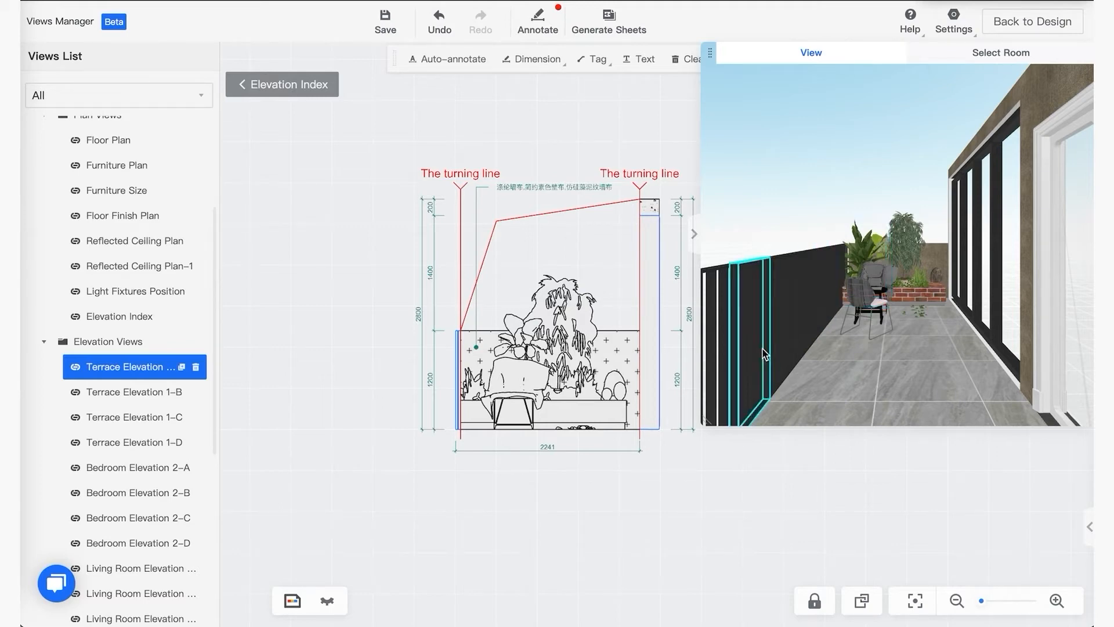
pyautogui.moveTo(705, 425); pyautogui.dragTo(725, 415)
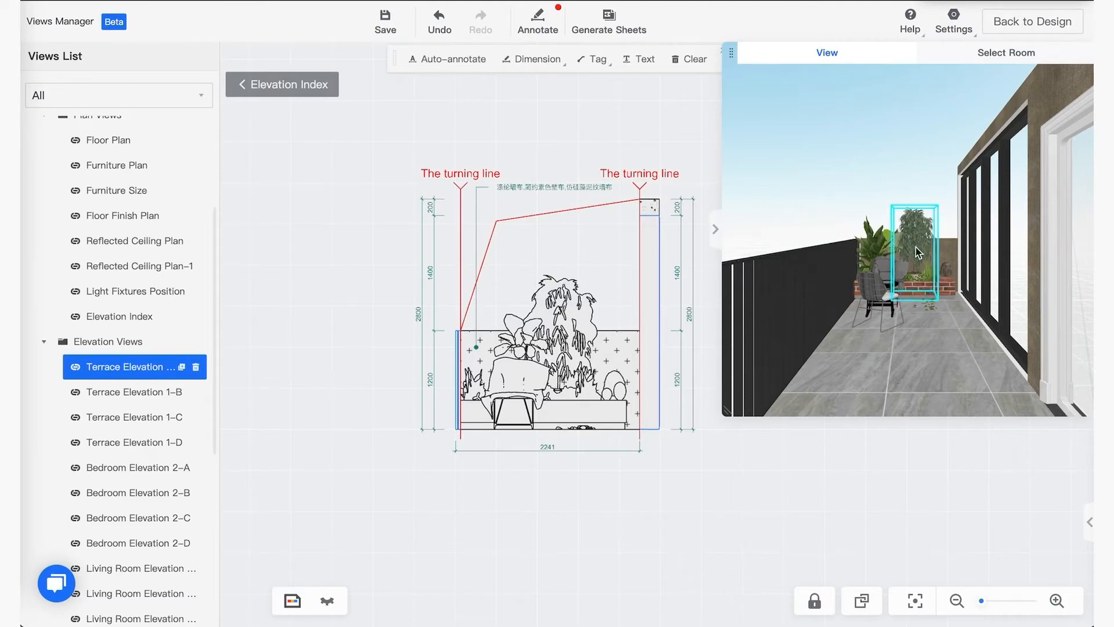
# Move the small terrace table in the 3D preview away from the railing toward the sliding doors.
pyautogui.click(876, 293)
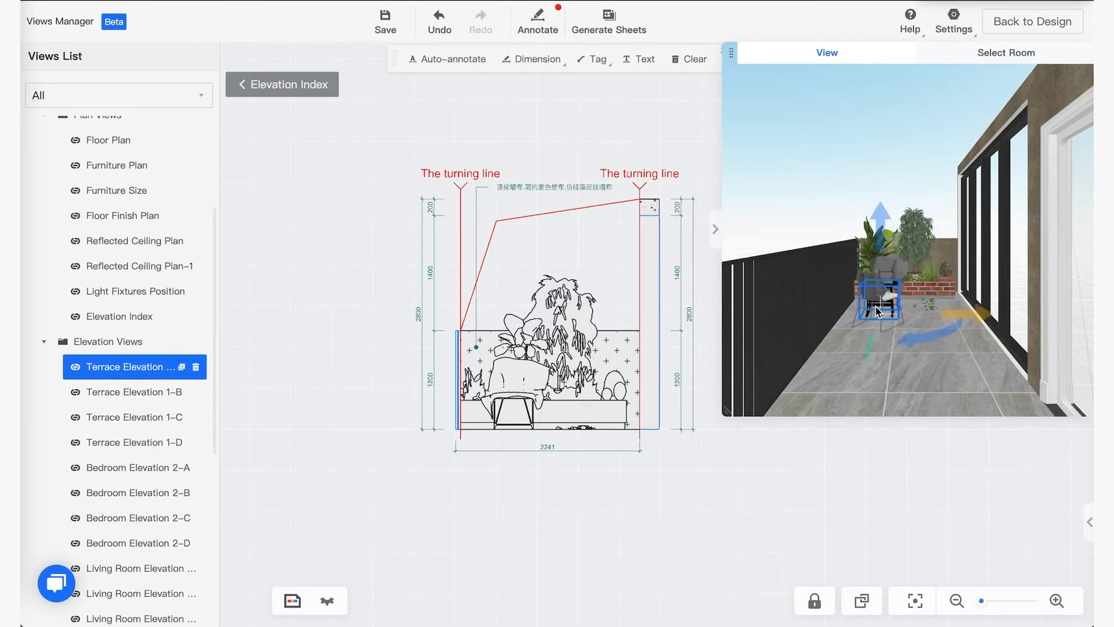
pyautogui.moveTo(956, 317); pyautogui.dragTo(998, 316)
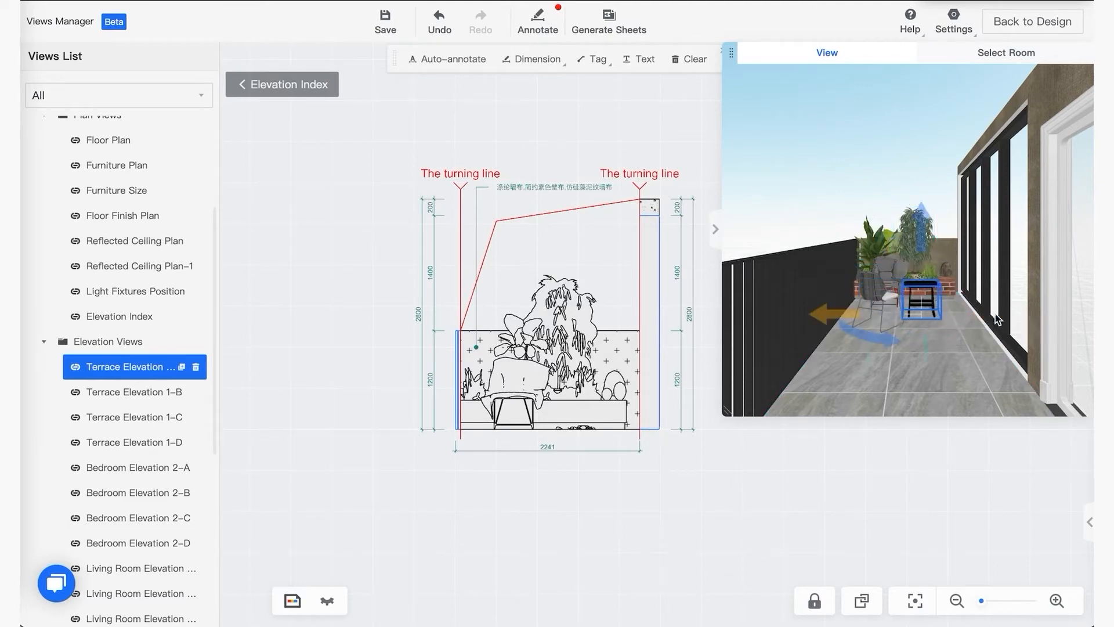
pyautogui.click(875, 302)
pyautogui.moveTo(959, 327)
pyautogui.mouseDown()
pyautogui.moveTo(997, 329)
pyautogui.moveTo(958, 334)
pyautogui.mouseUp()
pyautogui.click(924, 468)
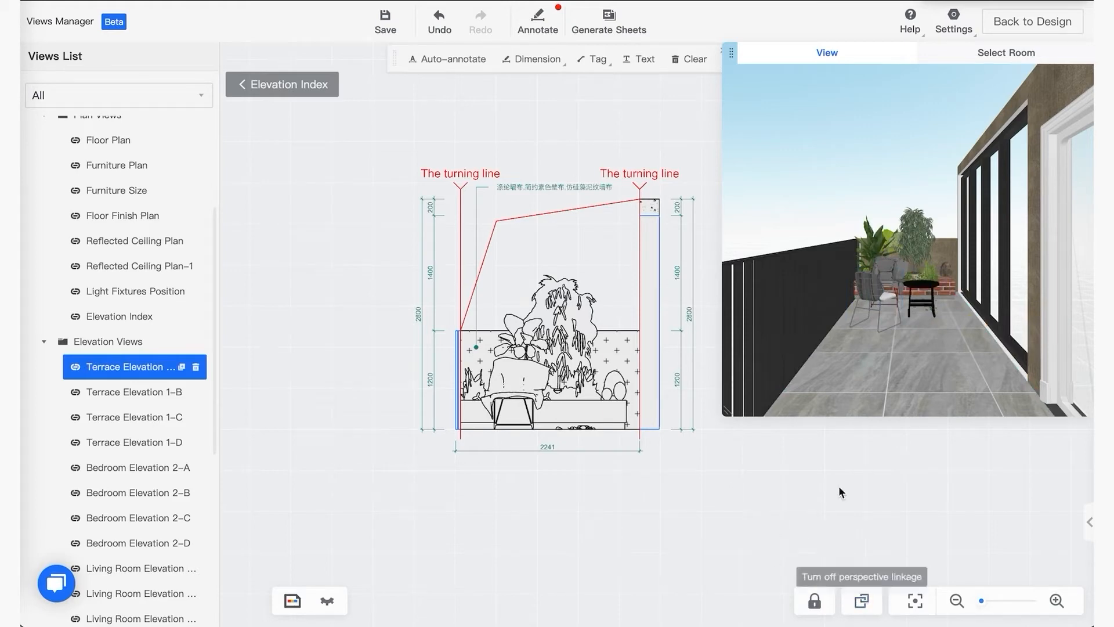
# Look at the Floor Plan, and open the Furniture Plan with a close view of the living room.
pyautogui.scroll(2, 151, 296)
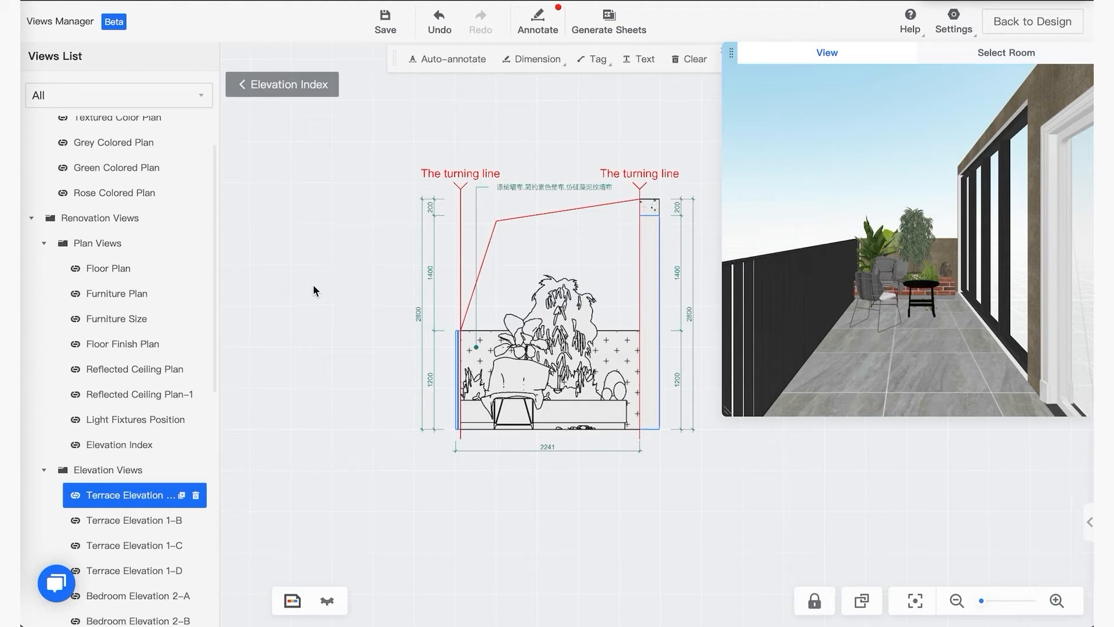
pyautogui.click(120, 269)
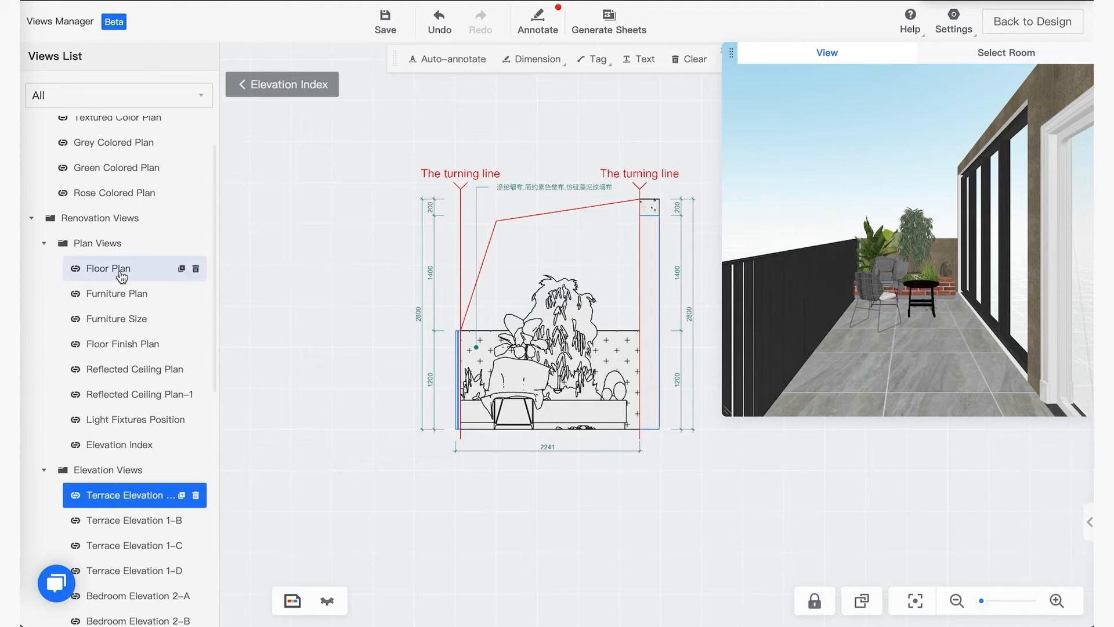
pyautogui.scroll(-5, 490, 273)
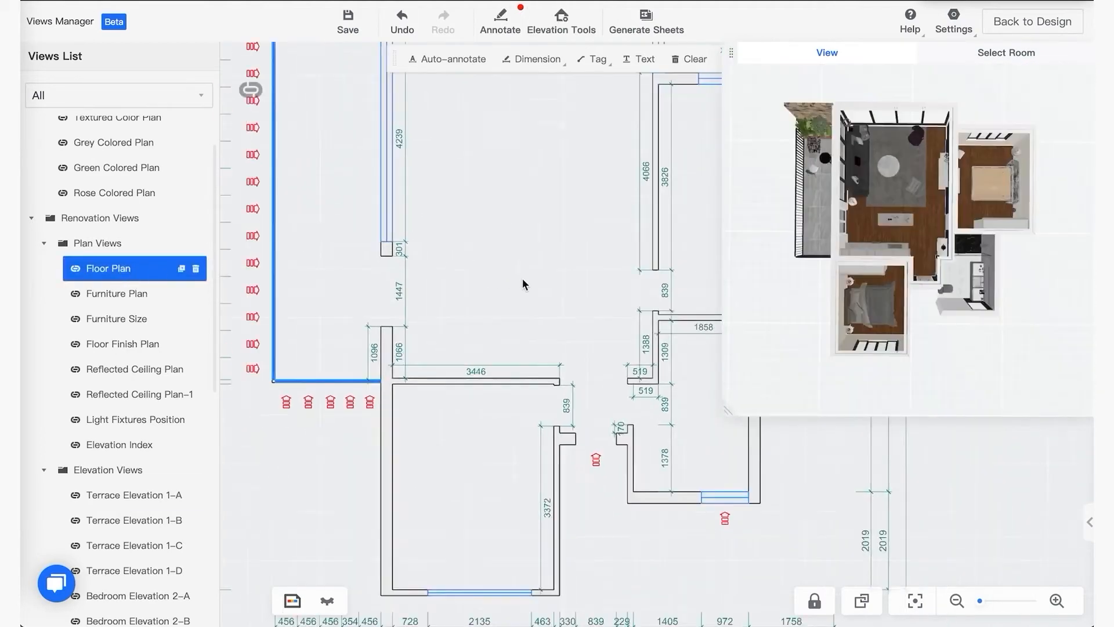
pyautogui.click(113, 294)
pyautogui.scroll(5, 447, 238)
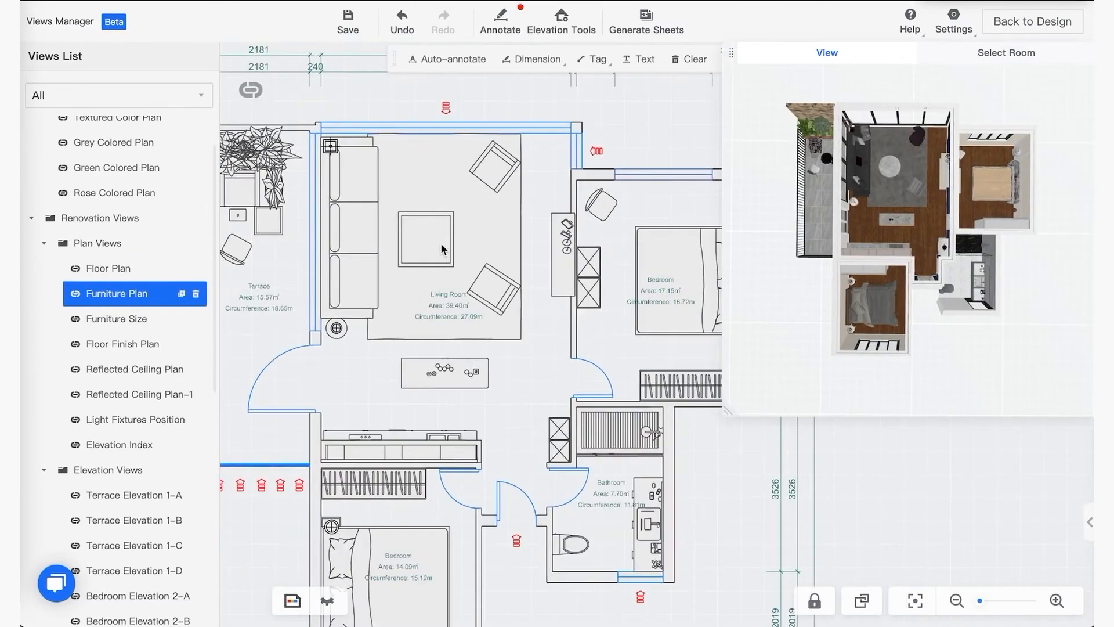
pyautogui.scroll(5, 916, 225)
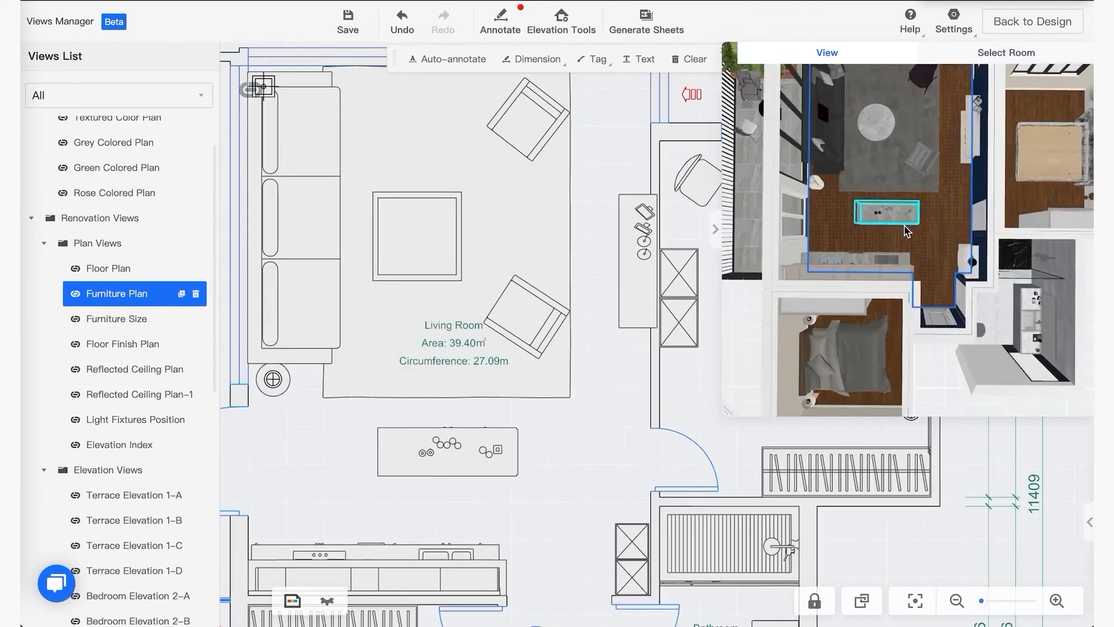
# In the 3D preview, shift the kitchen island slightly toward the terrace and the coffee table about 390 mm away from the island.
pyautogui.click(870, 224)
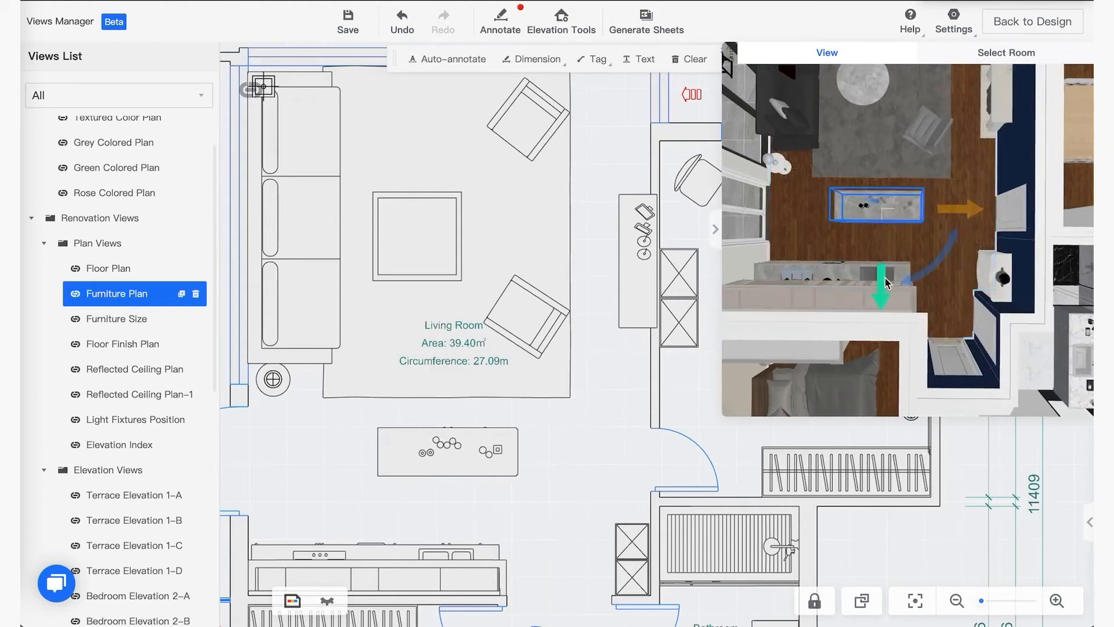
pyautogui.moveTo(946, 218)
pyautogui.mouseDown()
pyautogui.moveTo(967, 224)
pyautogui.moveTo(941, 222)
pyautogui.mouseUp()
pyautogui.click(863, 87)
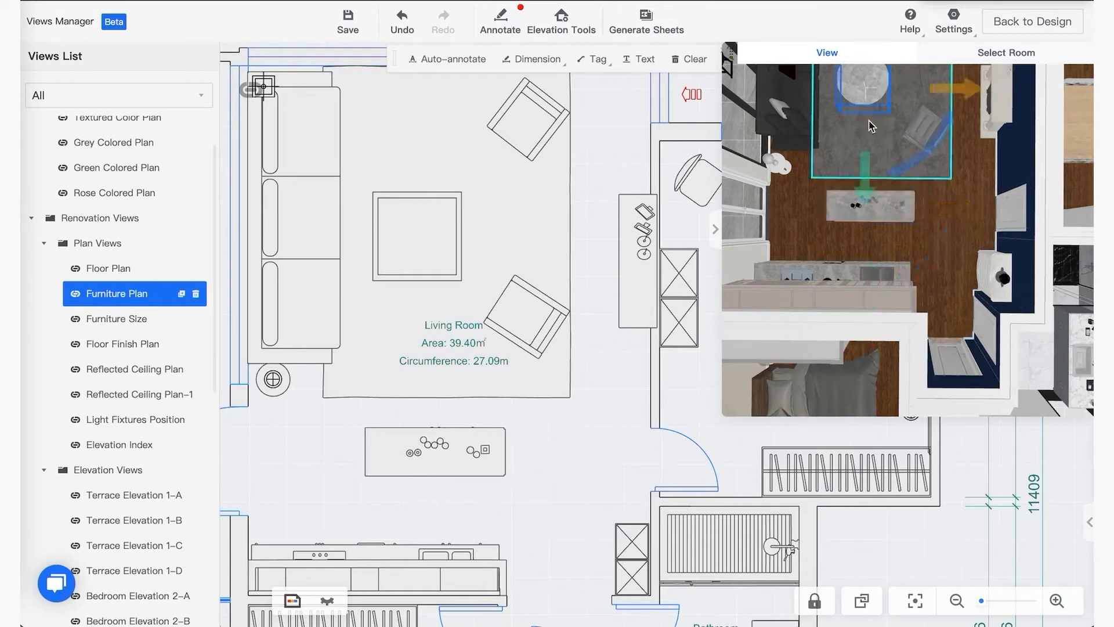
pyautogui.moveTo(867, 152)
pyautogui.mouseDown()
pyautogui.moveTo(866, 186)
pyautogui.moveTo(865, 134)
pyautogui.mouseUp()
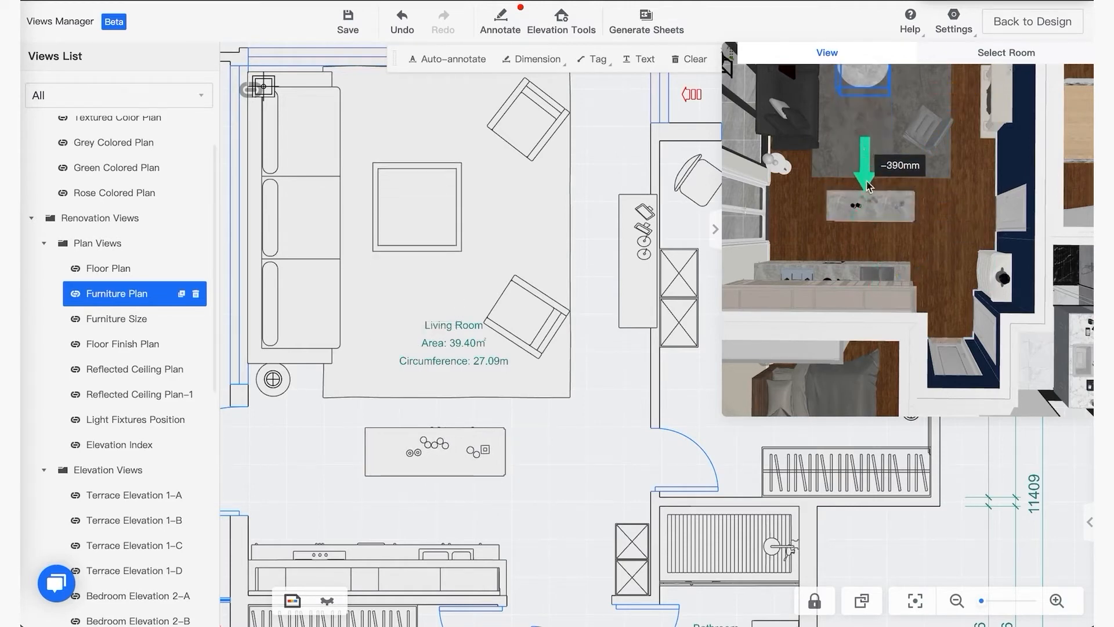
# Examine the updated furniture layout across the whole Furniture Plan and in the 3D preview.
pyautogui.scroll(-5, 864, 207)
pyautogui.scroll(5, 864, 208)
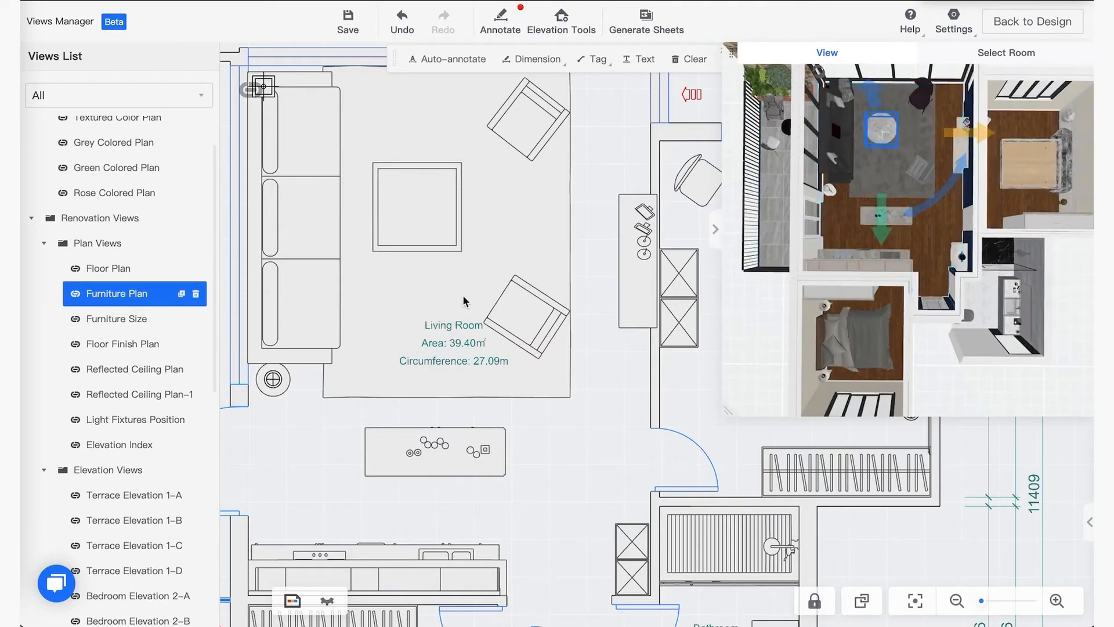
pyautogui.scroll(-5, 499, 297)
pyautogui.scroll(3, 644, 269)
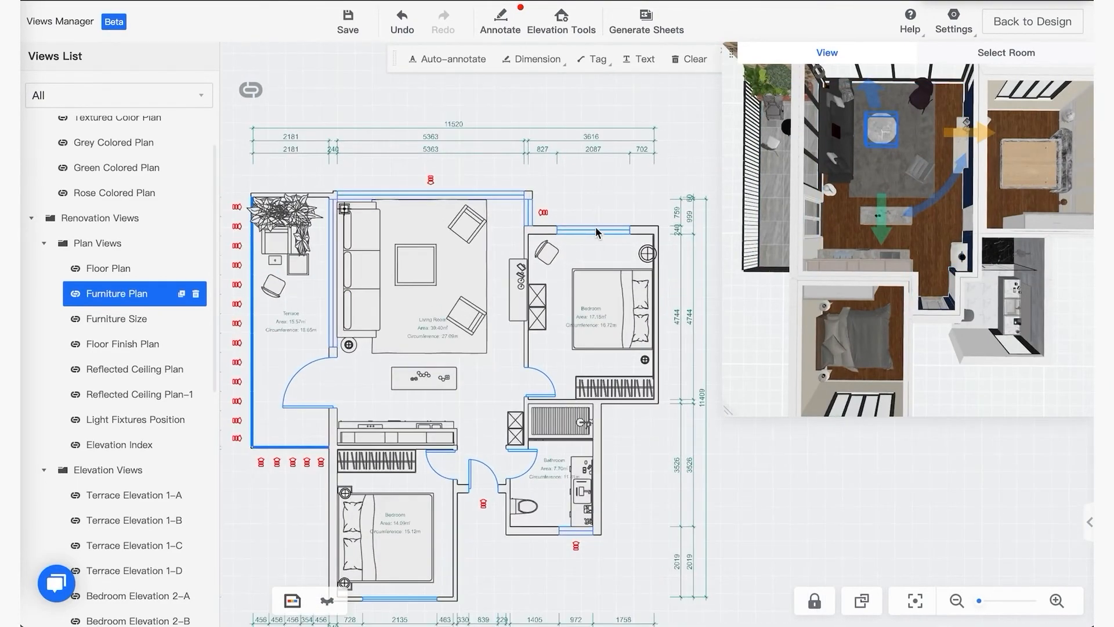
pyautogui.scroll(-4, 650, 272)
pyautogui.scroll(4, 650, 273)
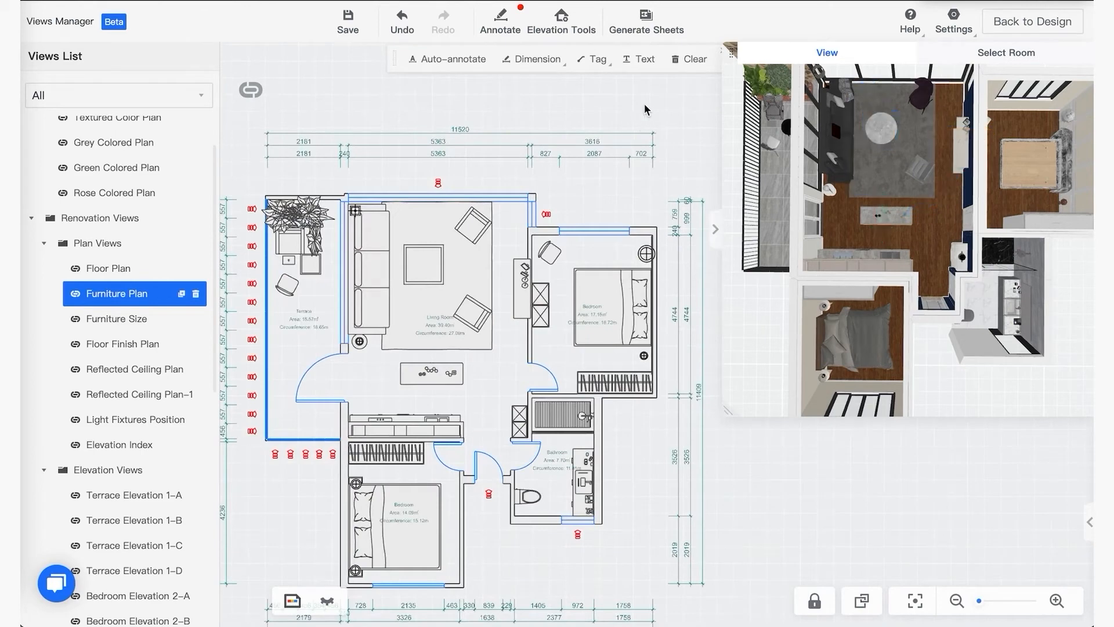
pyautogui.scroll(-2, 634, 127)
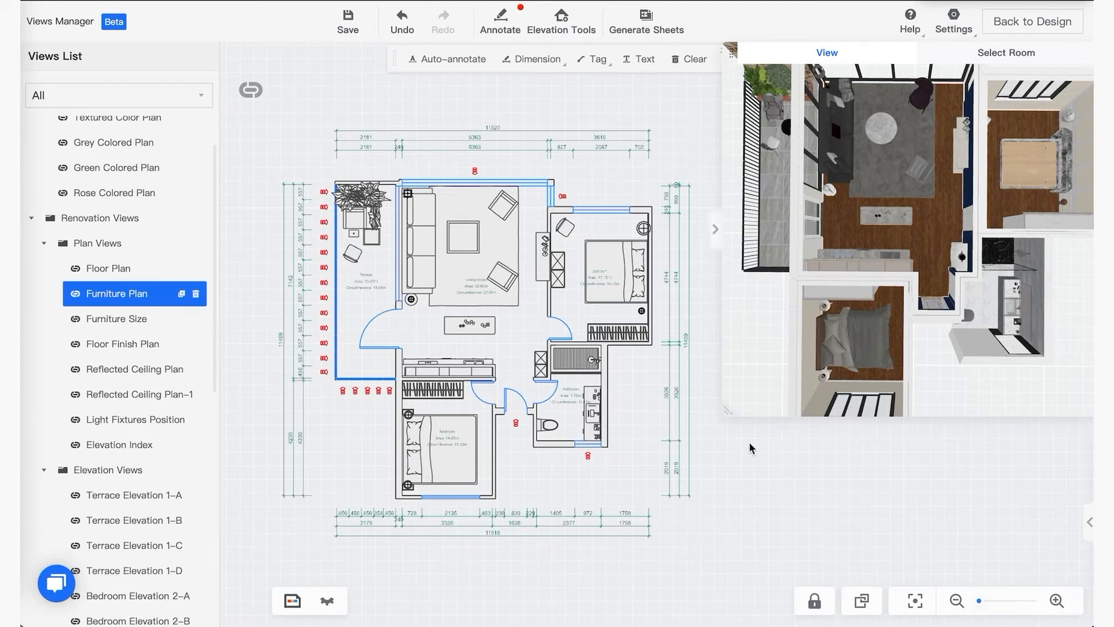
pyautogui.scroll(-2, 958, 395)
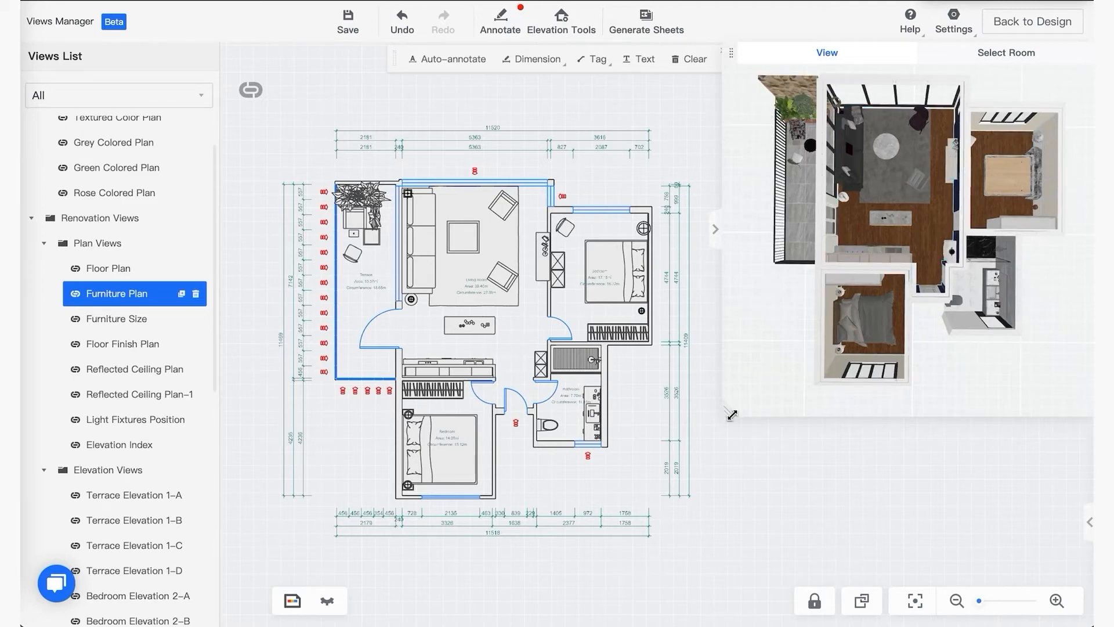
# Reduce the size of the 3D preview so it no longer covers the annotation tools.
pyautogui.click(591, 60)
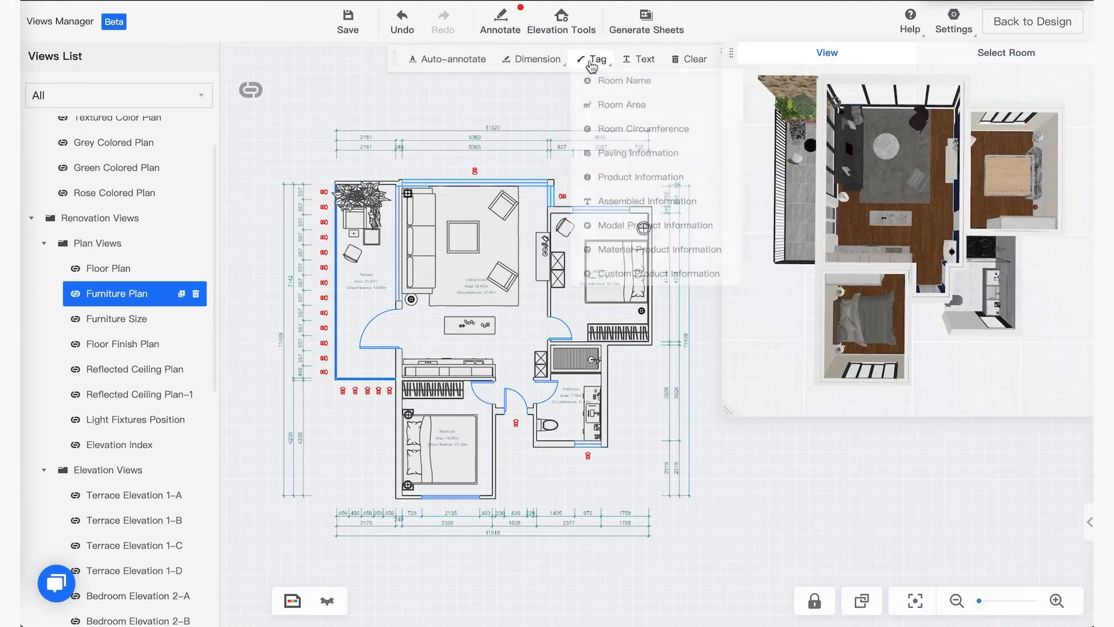
pyautogui.click(517, 96)
pyautogui.moveTo(727, 410); pyautogui.dragTo(824, 342)
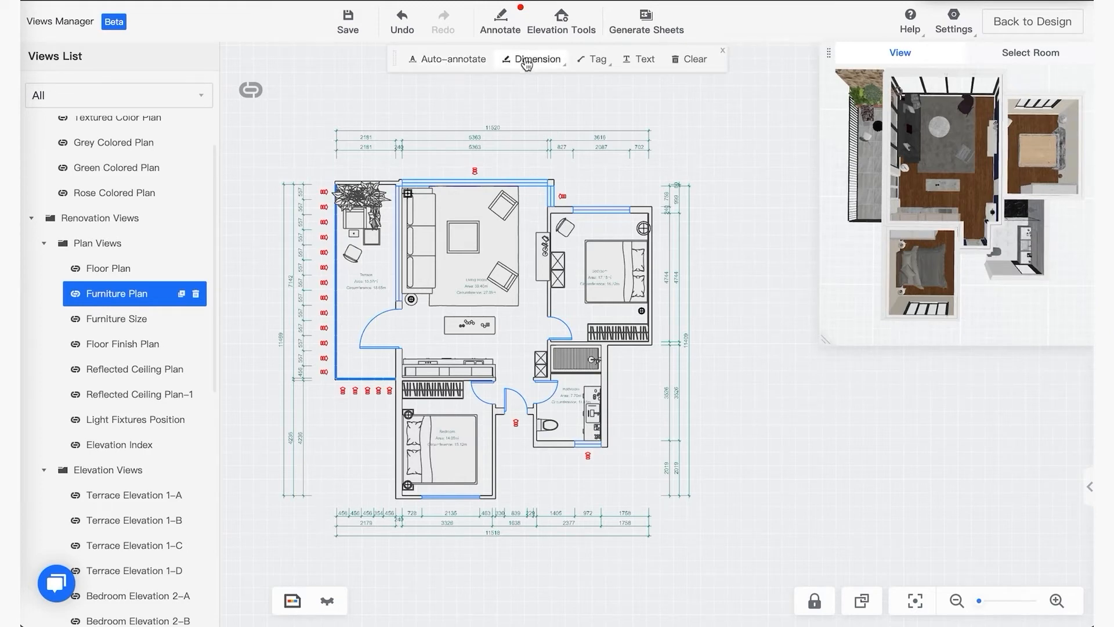
# Tag the living room on the Furniture Plan with a text-only room area label, font size 12, between the coffee table and the armchairs.
pyautogui.click(598, 64)
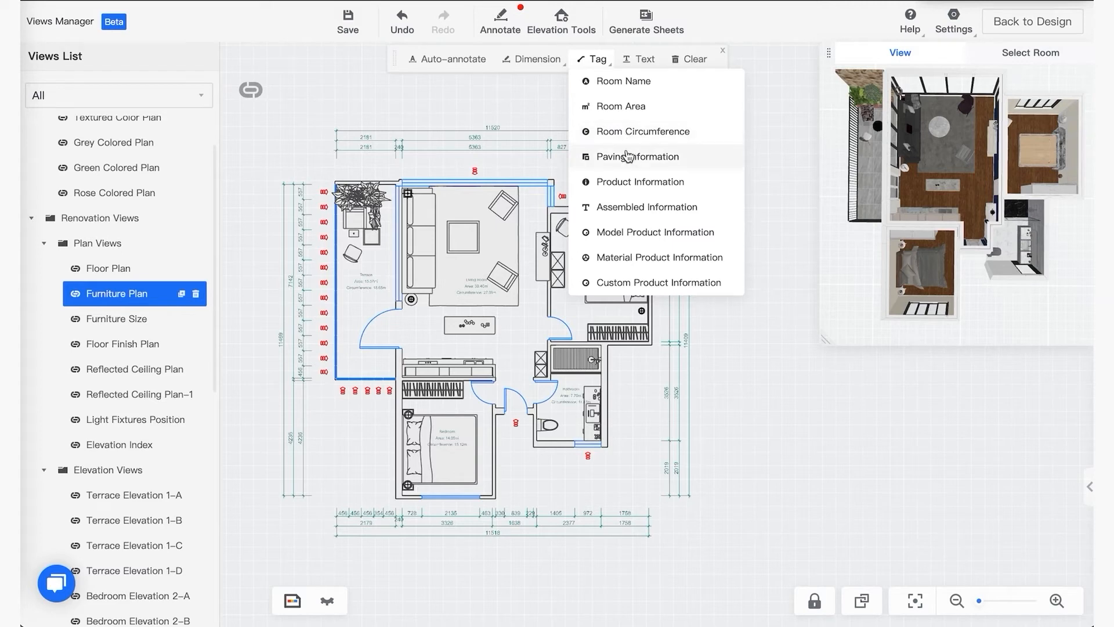
pyautogui.click(621, 108)
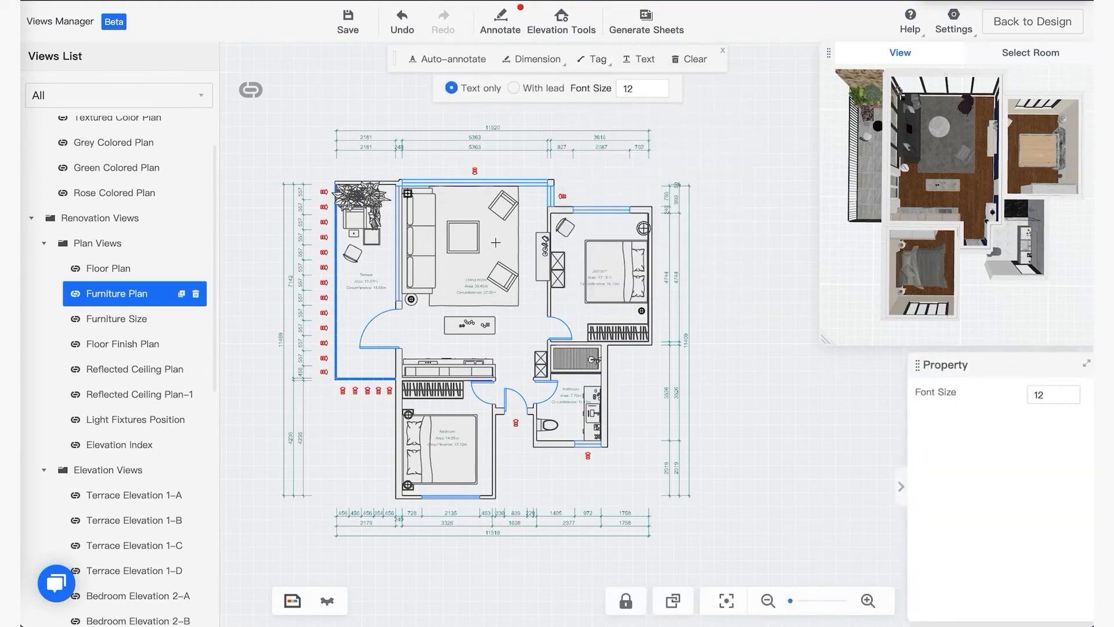
pyautogui.scroll(5, 502, 249)
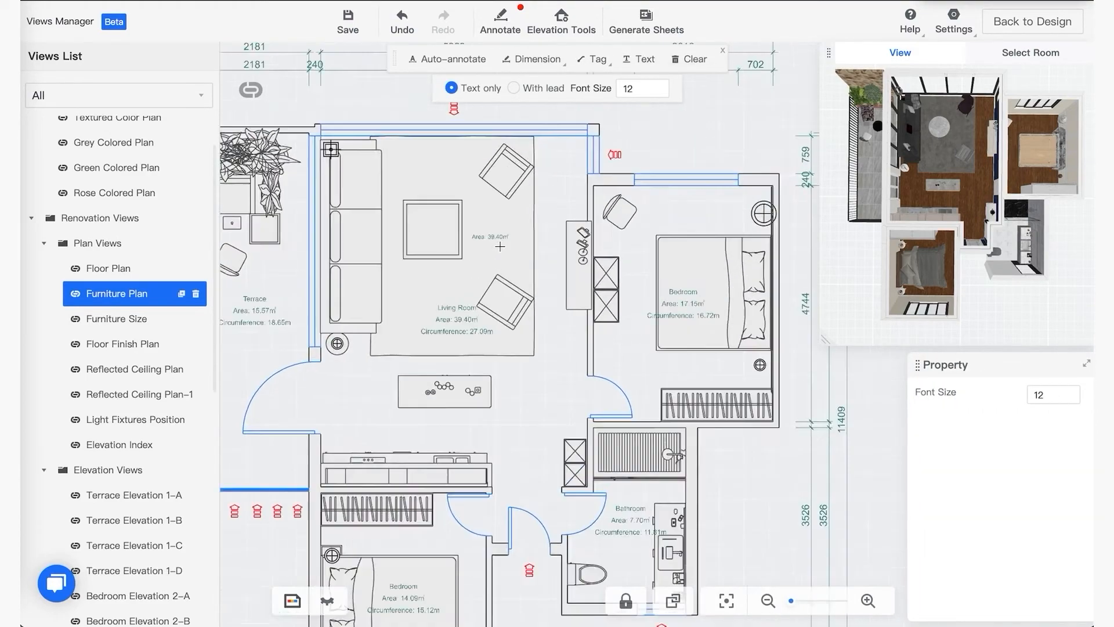
pyautogui.scroll(-5, 497, 238)
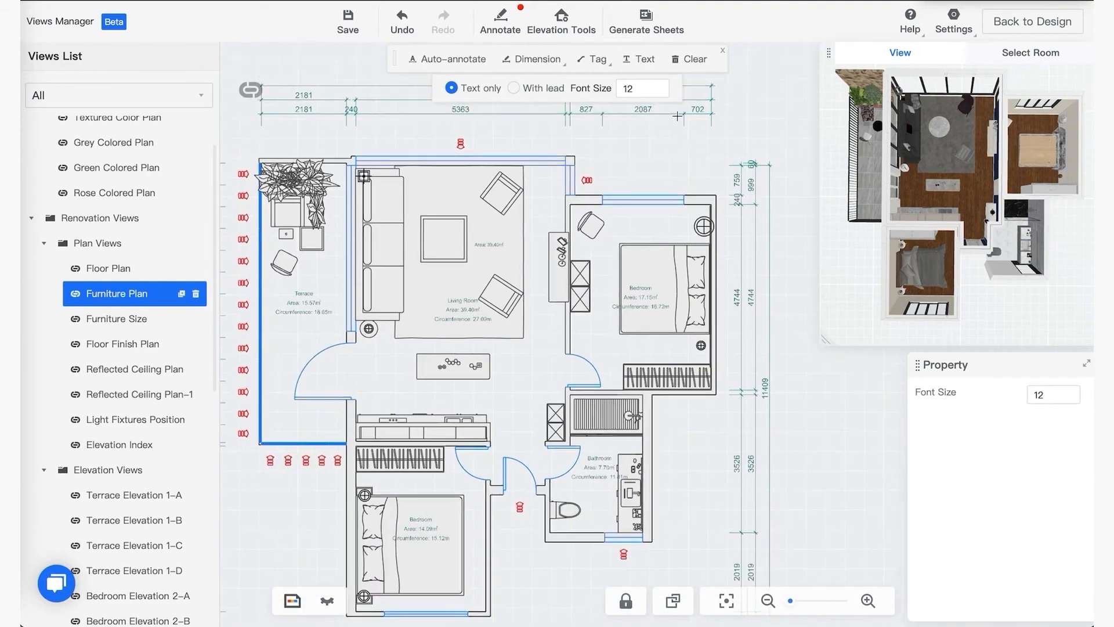
# Add two room area tags with leader lines to the upper part of the living room.
pyautogui.click(528, 93)
pyautogui.click(426, 186)
pyautogui.scroll(5, 432, 195)
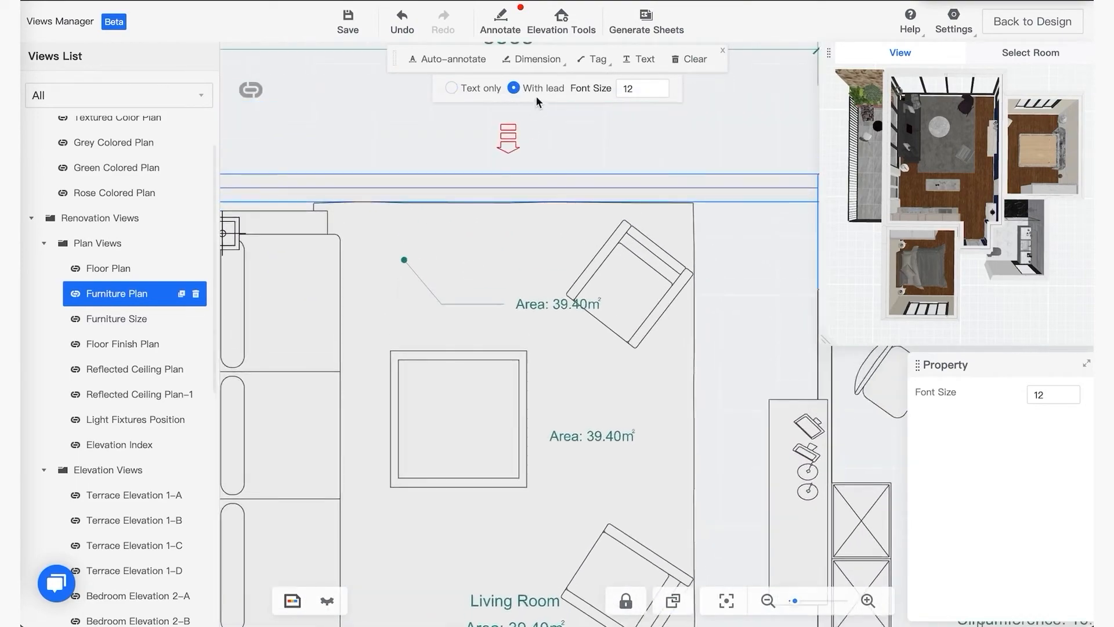
pyautogui.click(439, 227)
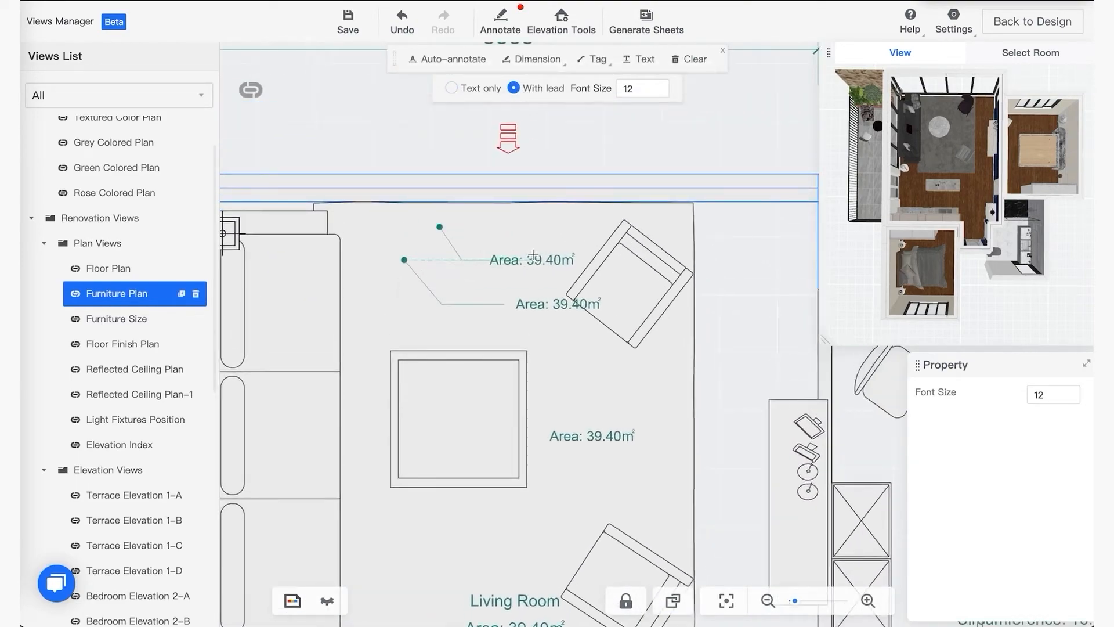
pyautogui.click(602, 256)
pyautogui.moveTo(473, 90); pyautogui.dragTo(456, 123)
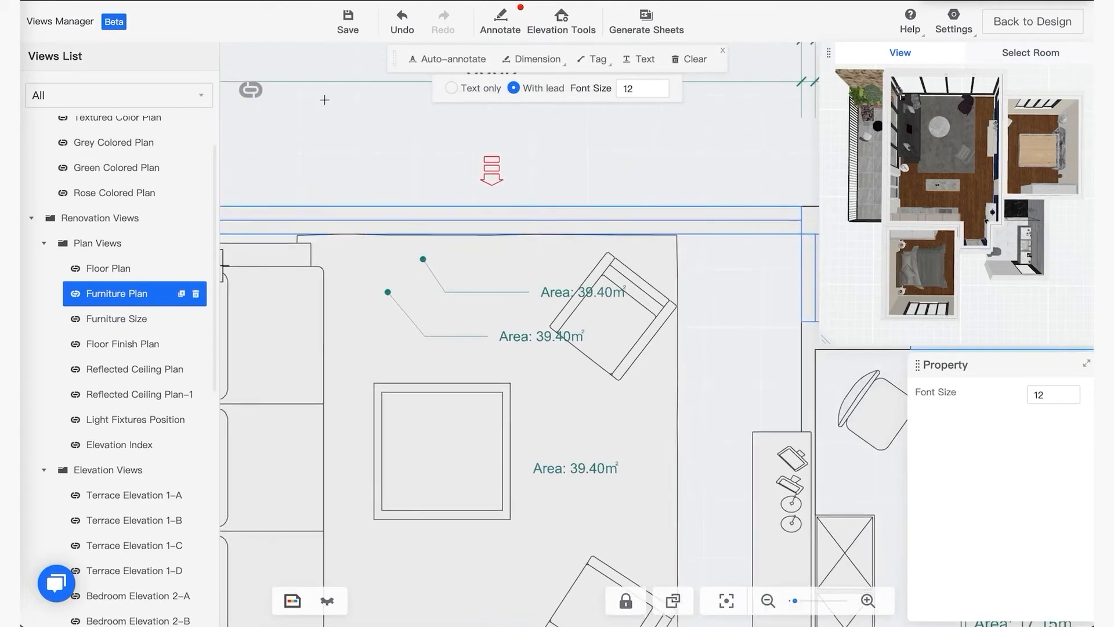
pyautogui.press('Escape')
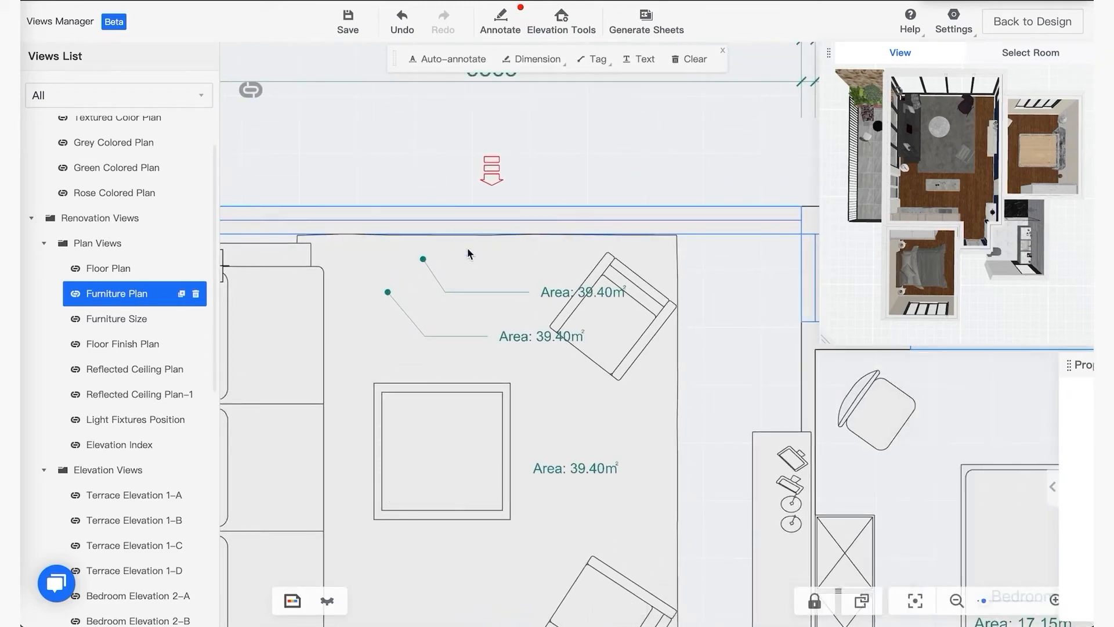
# Delete both room area tags with leader lines from the living room.
pyautogui.click(580, 291)
pyautogui.click(616, 265)
pyautogui.click(543, 336)
pyautogui.click(575, 309)
pyautogui.scroll(-3, 519, 288)
pyautogui.scroll(-5, 520, 288)
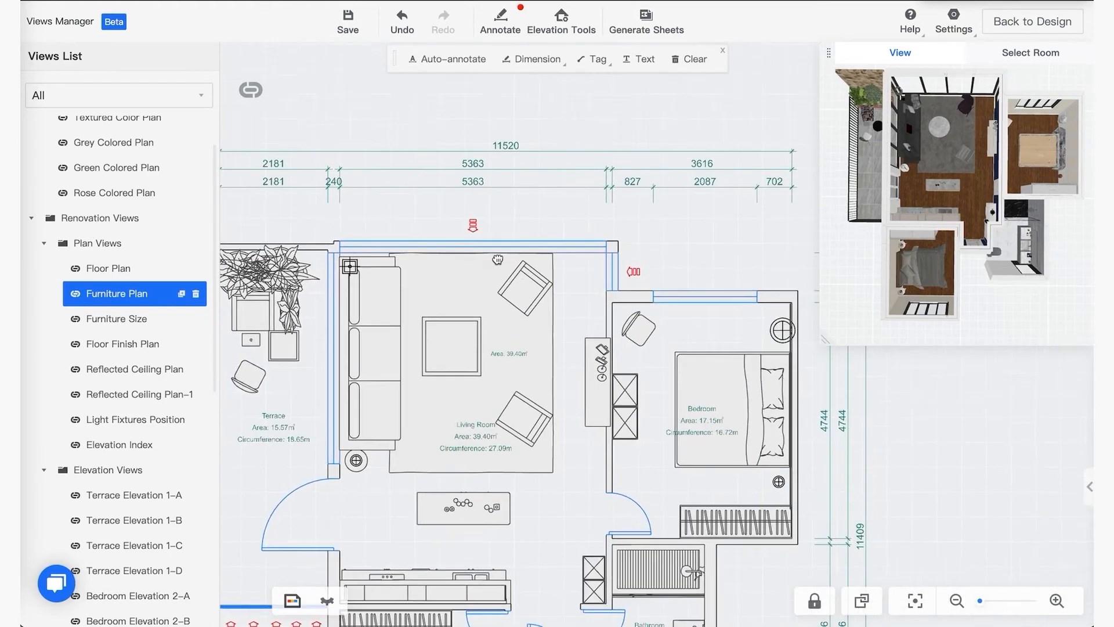
pyautogui.moveTo(626, 180); pyautogui.dragTo(654, 177)
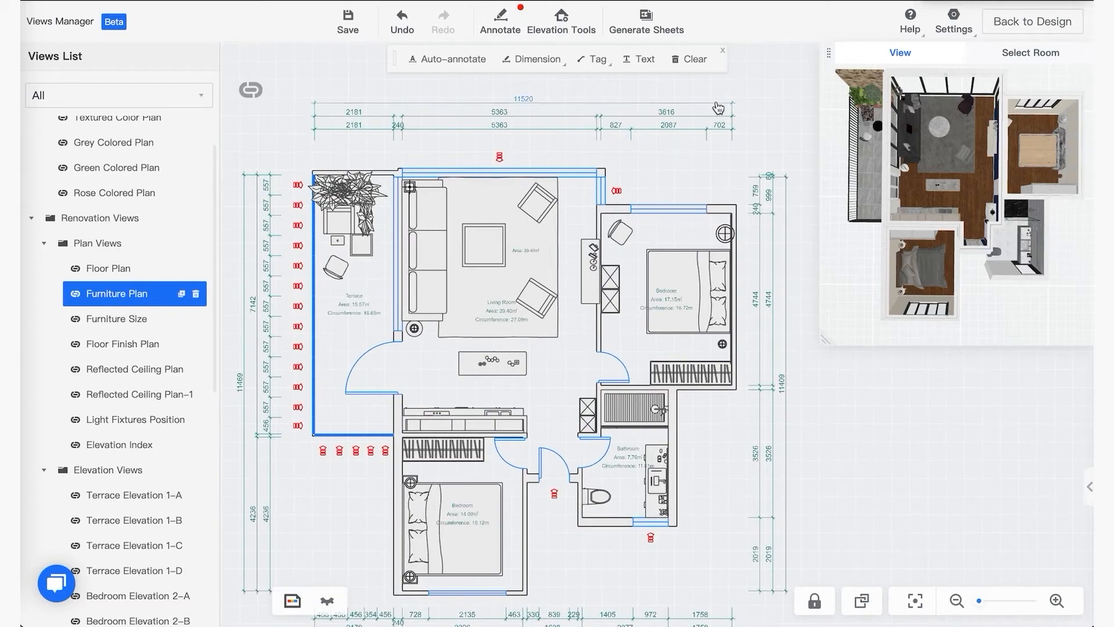
# Place a text-only note reading "adding text" at font size 12 above the living room's outer window.
pyautogui.click(639, 58)
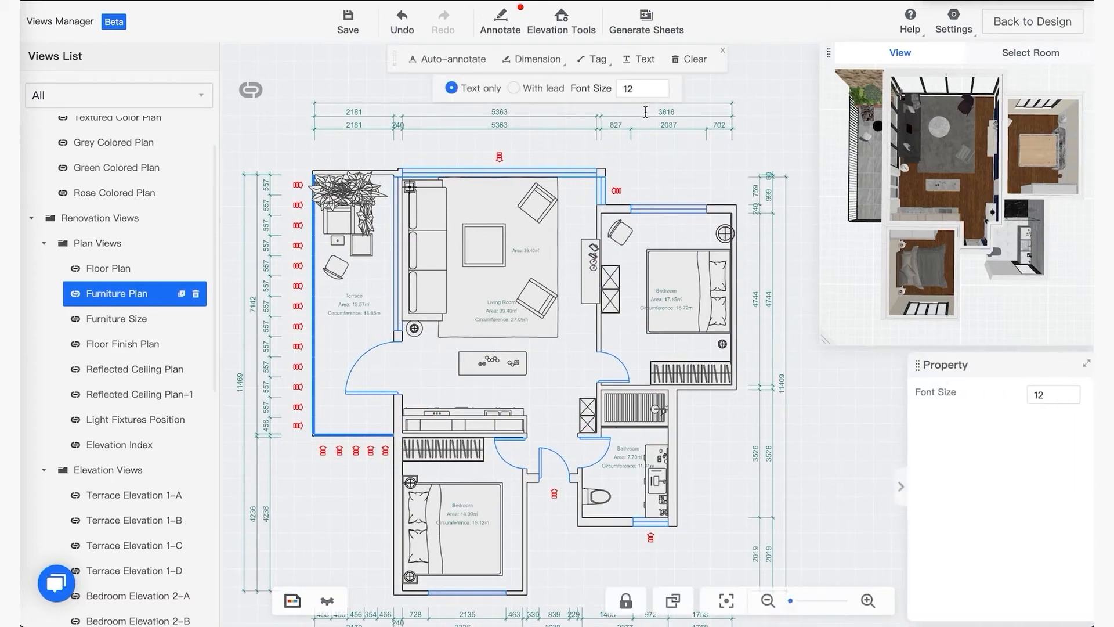
pyautogui.scroll(5, 520, 159)
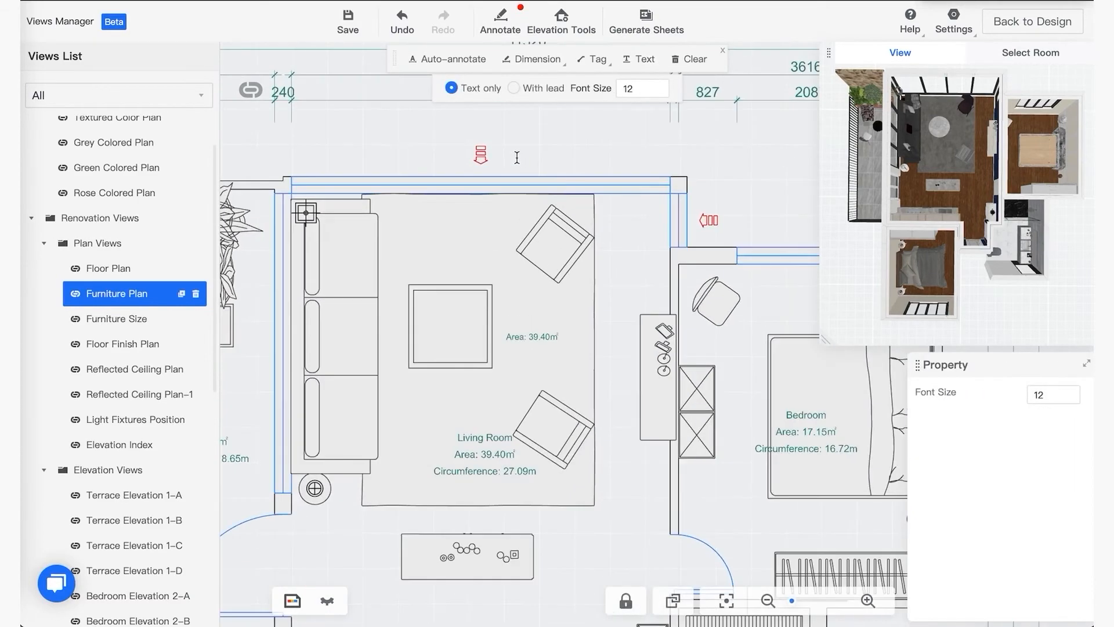
pyautogui.click(524, 129)
pyautogui.write('adding text')
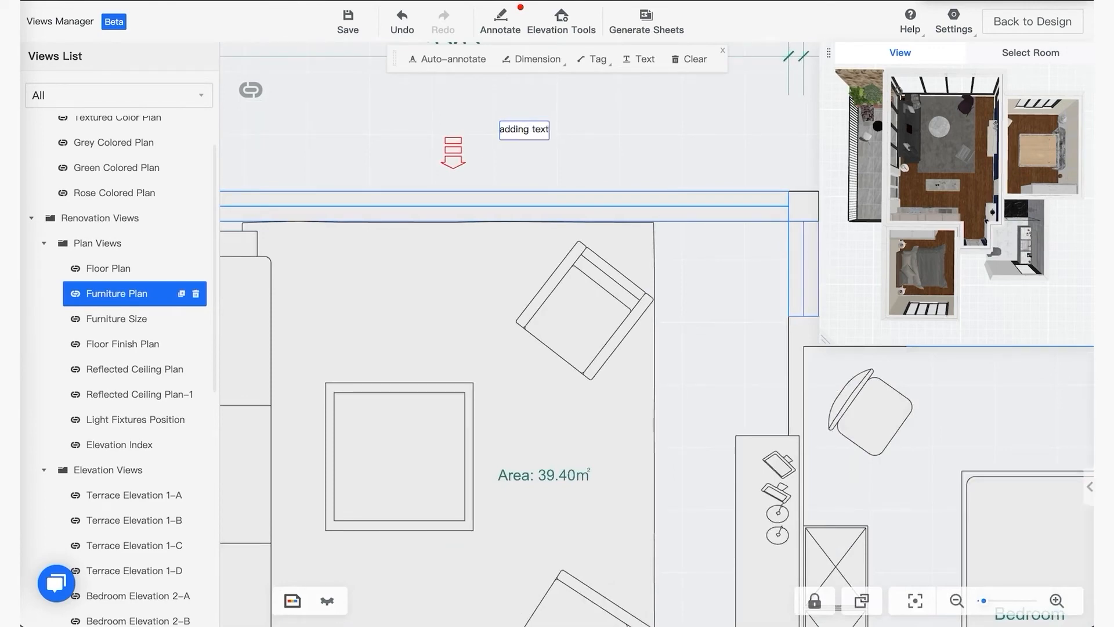
pyautogui.scroll(-2, 505, 168)
# Change the "adding text" note to the With lead style and point its leader at the living room window.
pyautogui.click(497, 170)
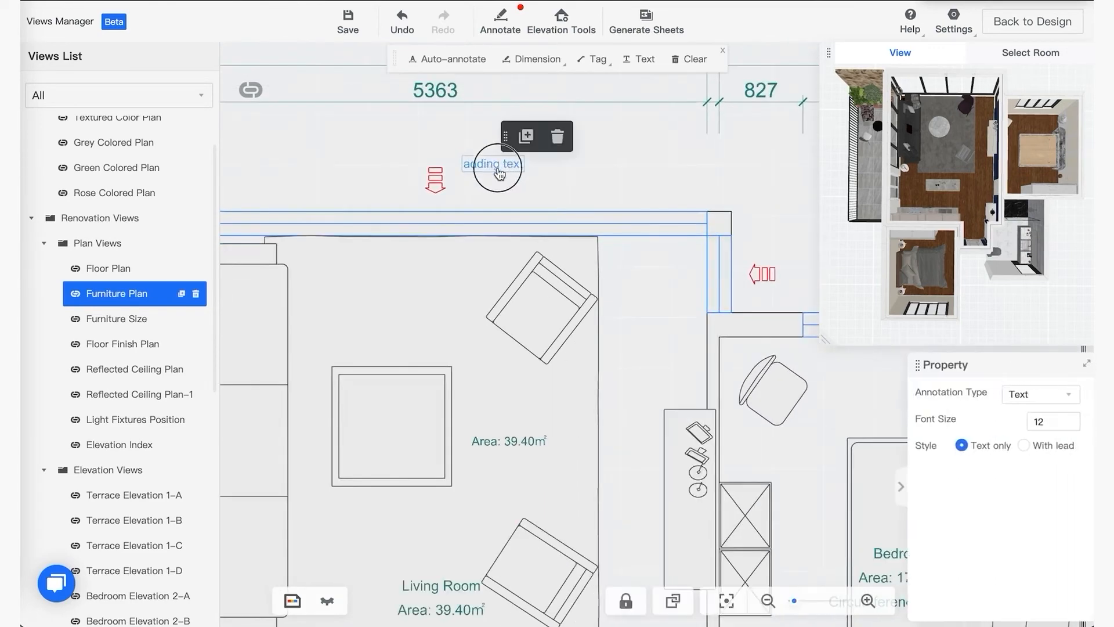
pyautogui.moveTo(499, 173); pyautogui.dragTo(508, 190)
pyautogui.click(1024, 445)
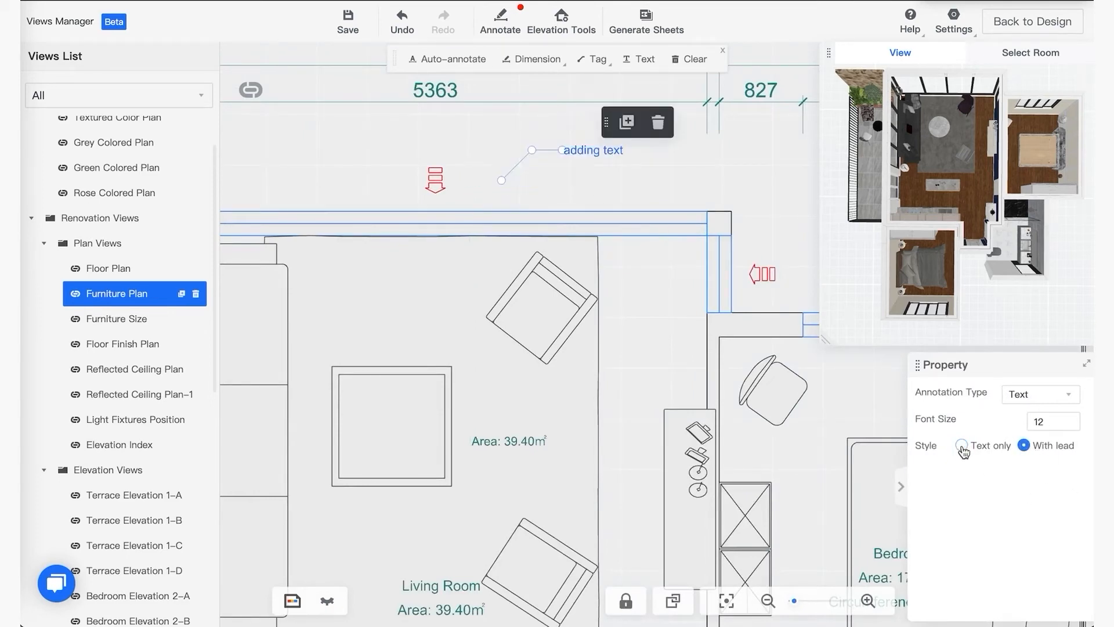
pyautogui.click(591, 160)
pyautogui.moveTo(500, 182); pyautogui.dragTo(490, 210)
# Change the leader note's wording to "window".
pyautogui.doubleClick(590, 183)
pyautogui.write('window')
pyautogui.press('Return')
pyautogui.click(515, 154)
# Delete the red elevation marker above the living room window, and clear all annotations from the Furniture Plan.
pyautogui.click(442, 176)
pyautogui.click(469, 168)
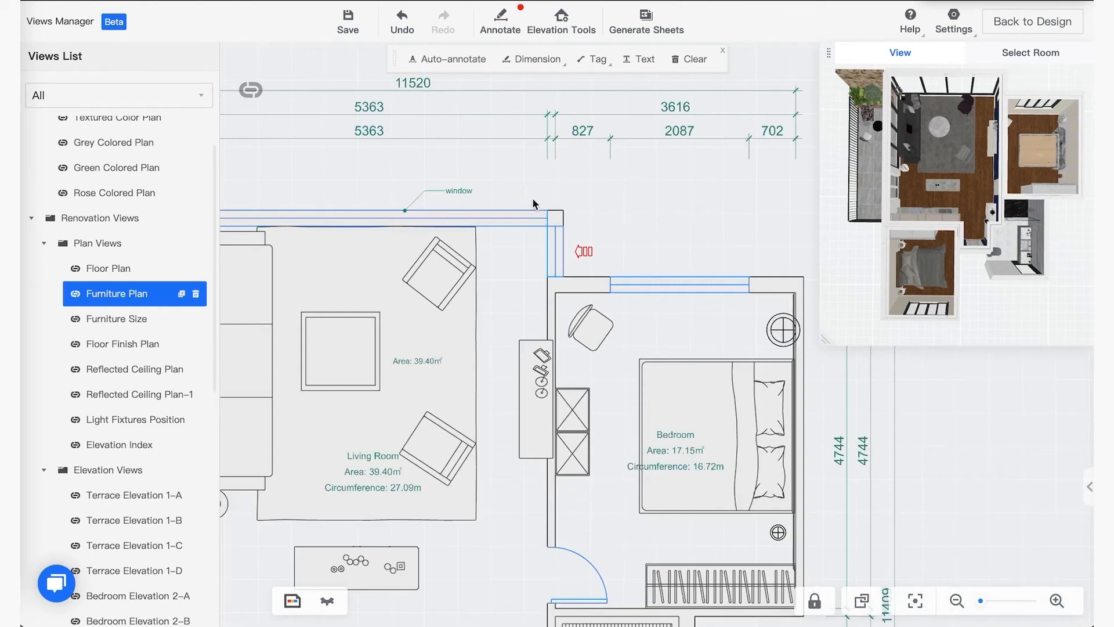
pyautogui.click(690, 59)
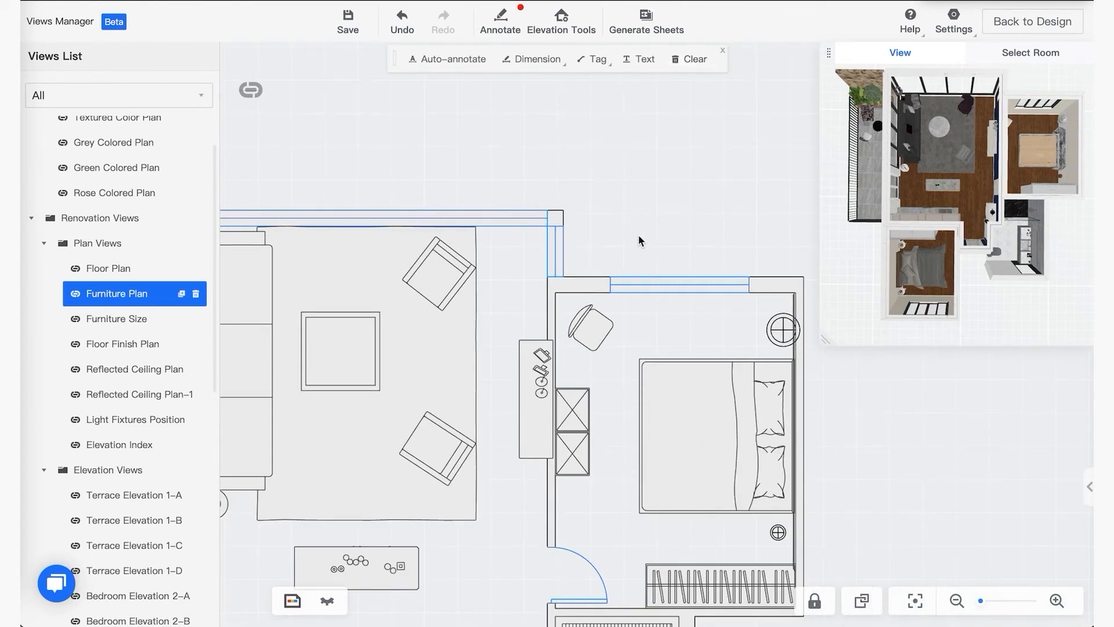
pyautogui.scroll(-3, 644, 241)
pyautogui.moveTo(667, 199)
pyautogui.mouseDown()
pyautogui.moveTo(673, 180)
pyautogui.moveTo(663, 181)
pyautogui.mouseUp()
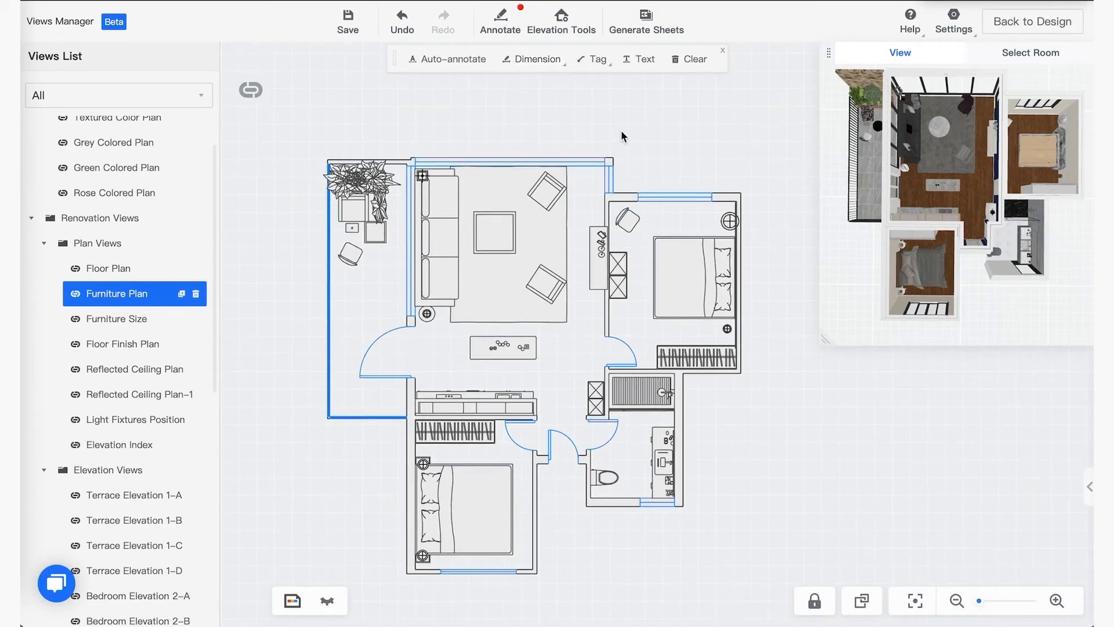
# Look through the elevation and prefabricated views in the Views List, and collapse the Prefabricated Views group.
pyautogui.scroll(-8, 116, 366)
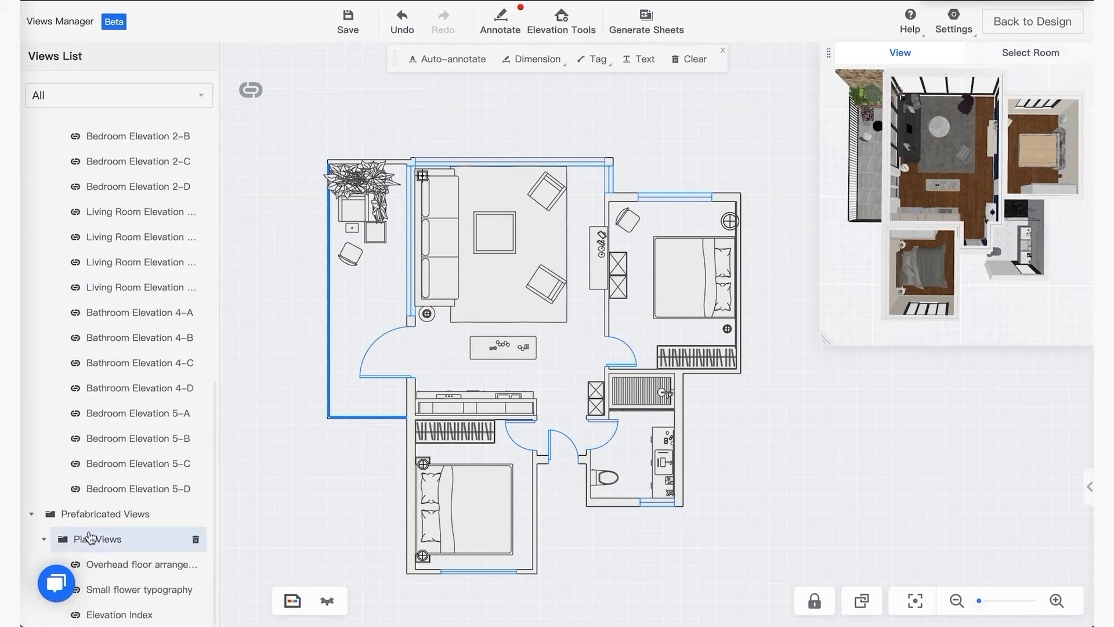
pyautogui.click(79, 563)
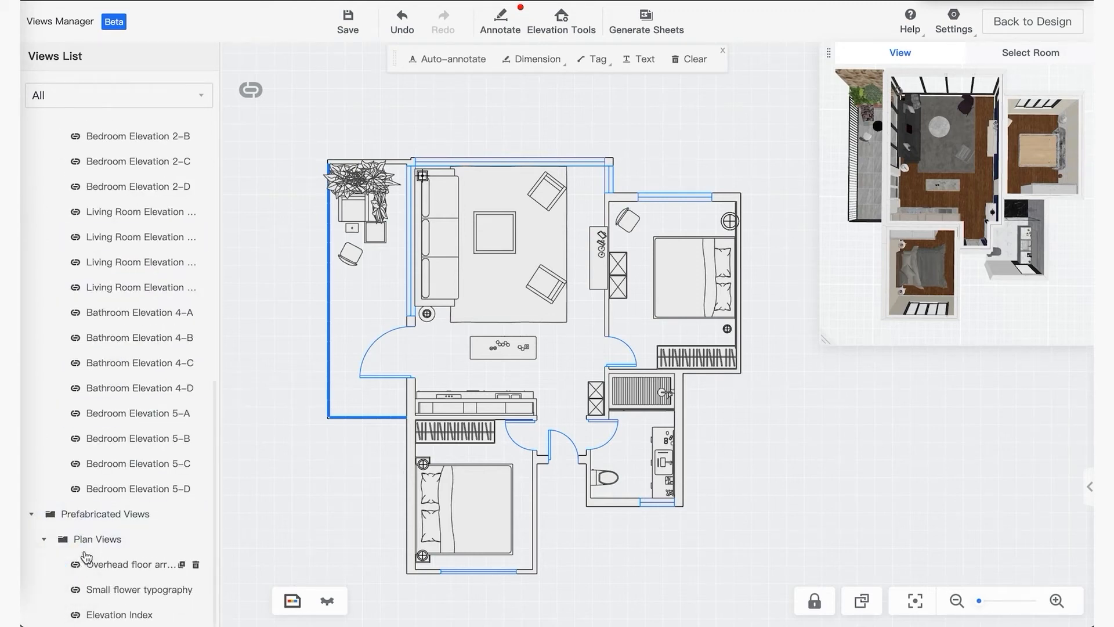
pyautogui.click(36, 518)
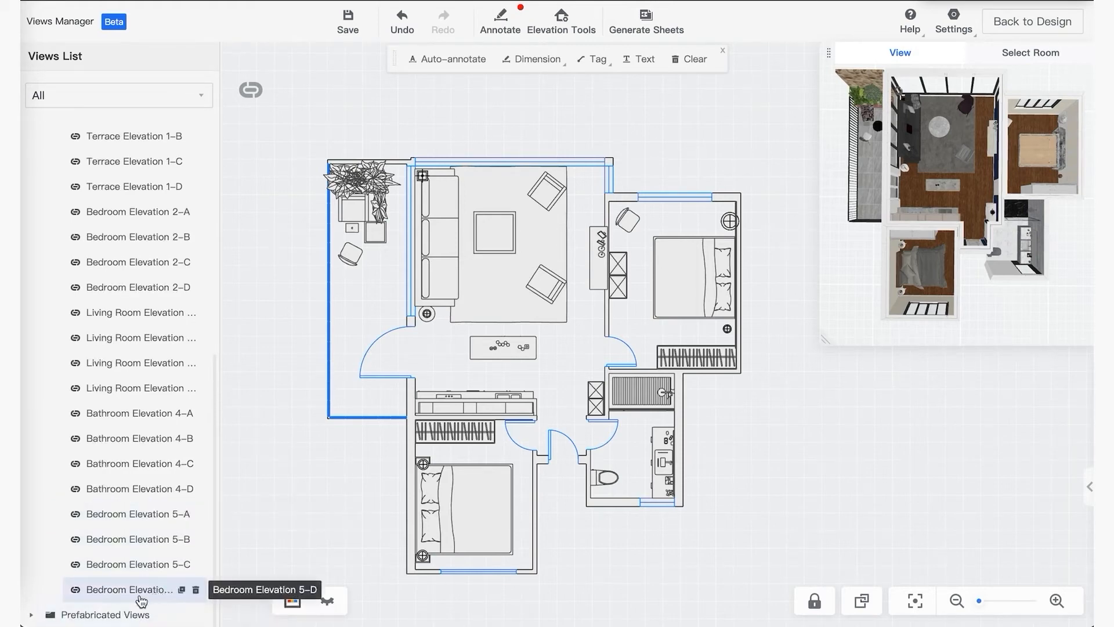
pyautogui.scroll(8, 164, 223)
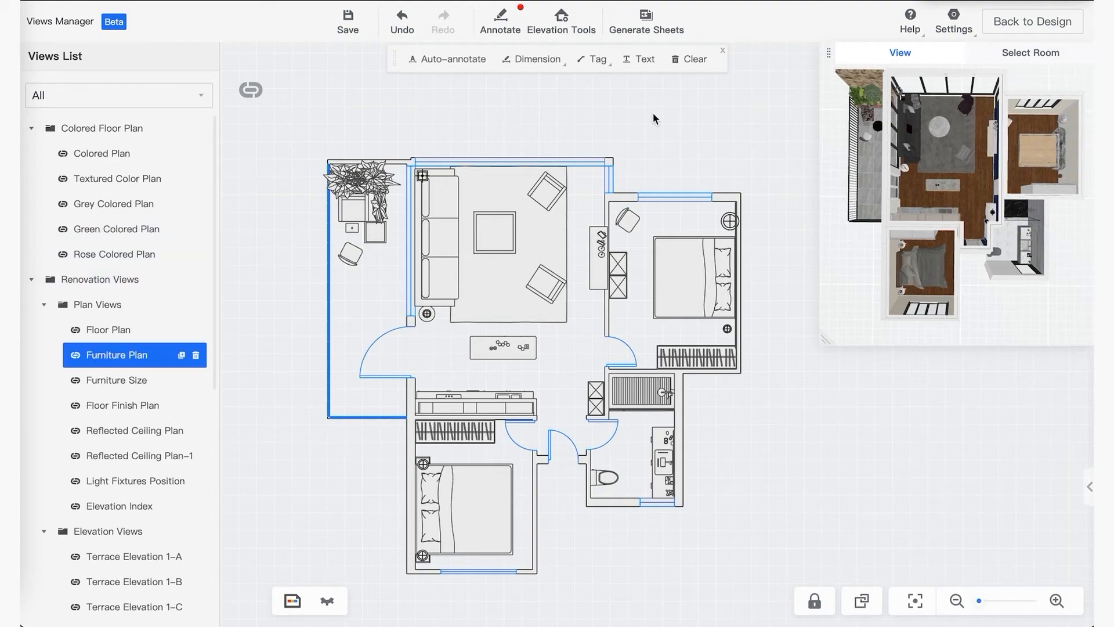
# Generate the drawing sheets from the views, and select all available sheets for download.
pyautogui.click(646, 26)
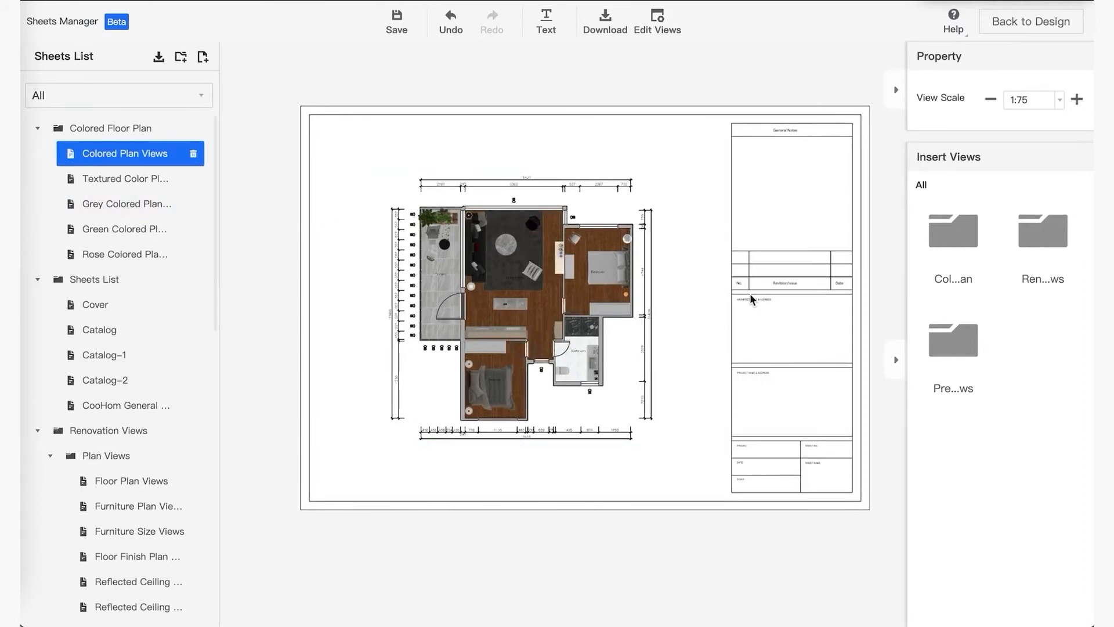
pyautogui.click(604, 23)
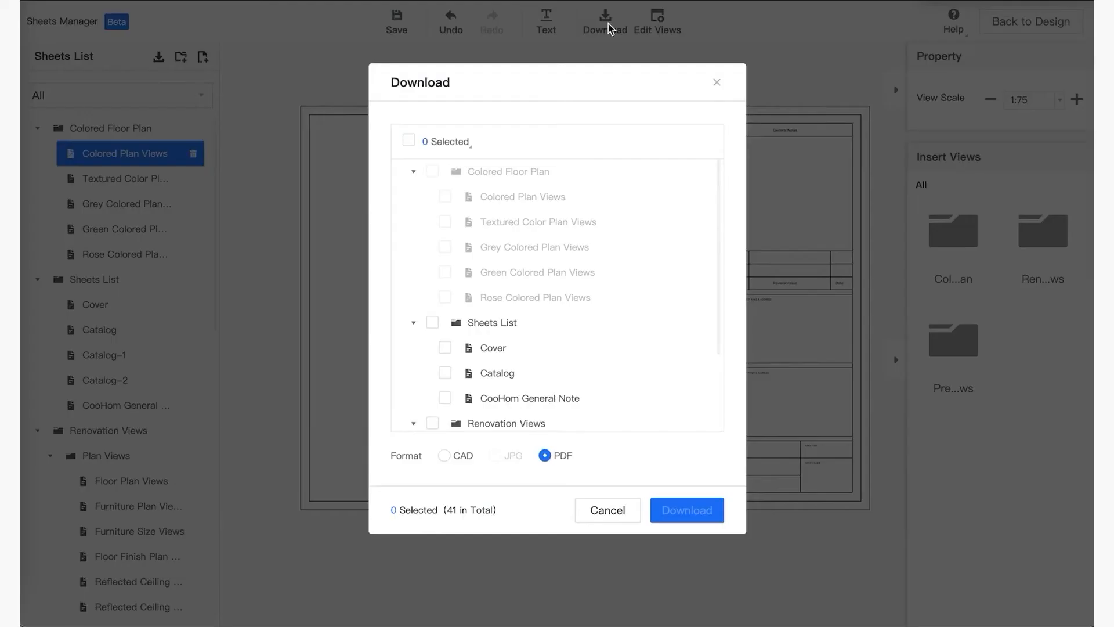
pyautogui.click(408, 139)
pyautogui.scroll(-2, 566, 359)
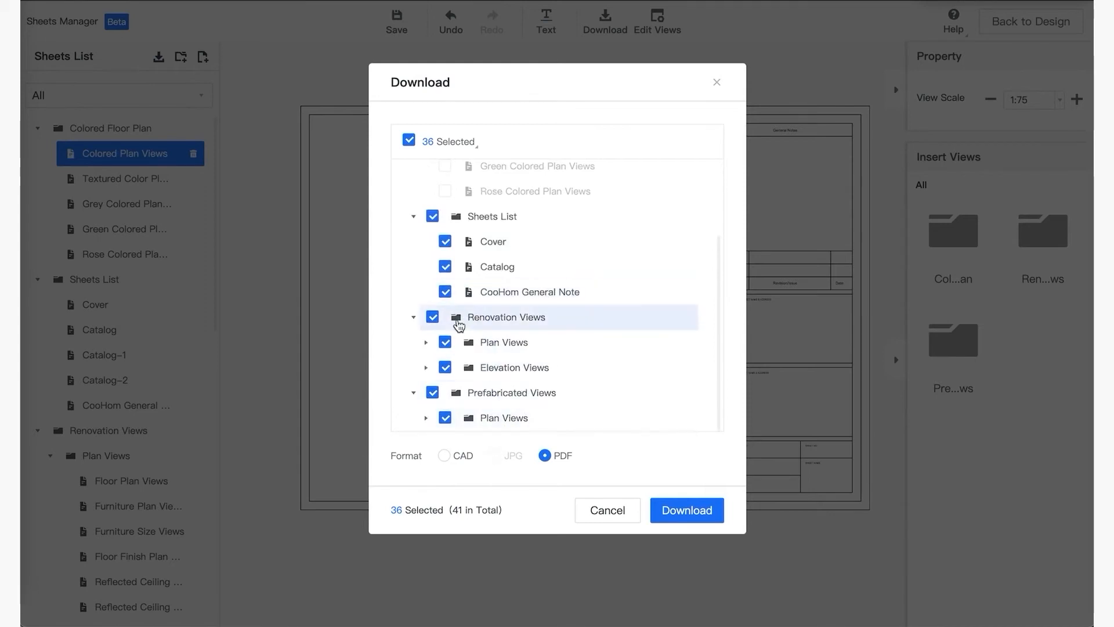
# Limit the download selection to the Terrace Elevation 1-A sheet and download it as a PDF.
pyautogui.click(426, 367)
pyautogui.scroll(-3, 452, 407)
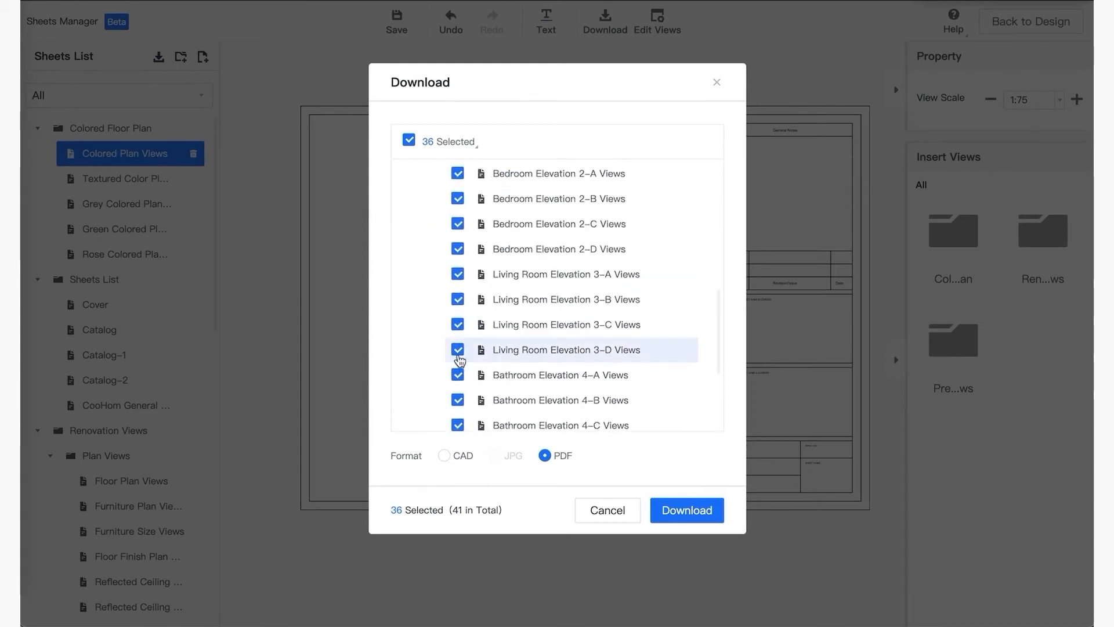
pyautogui.scroll(4, 476, 343)
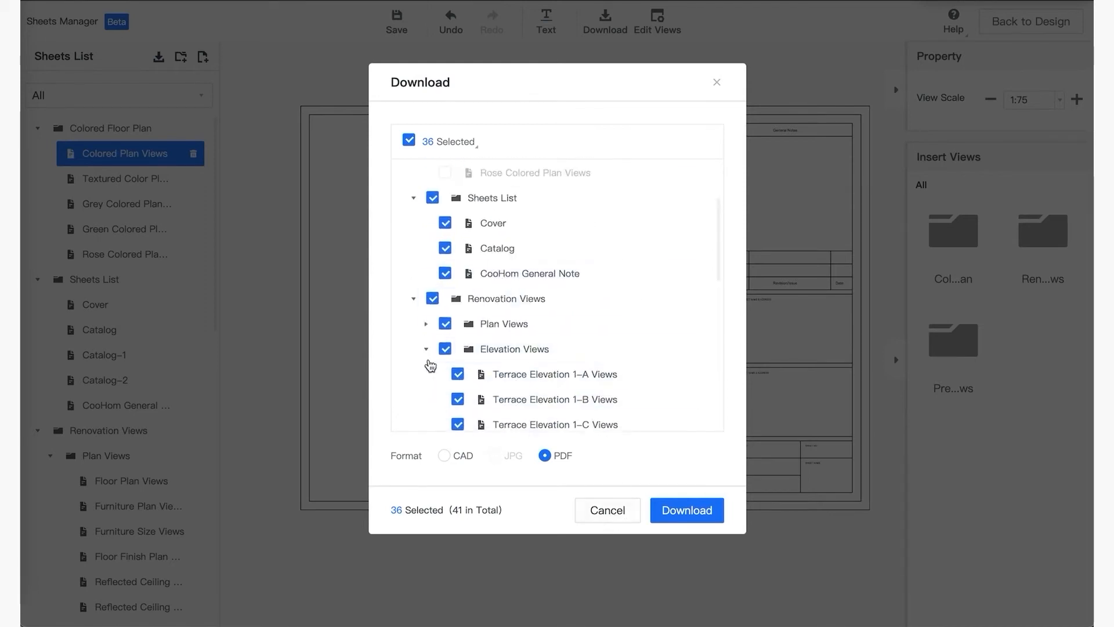
pyautogui.click(408, 141)
pyautogui.click(457, 373)
pyautogui.click(691, 511)
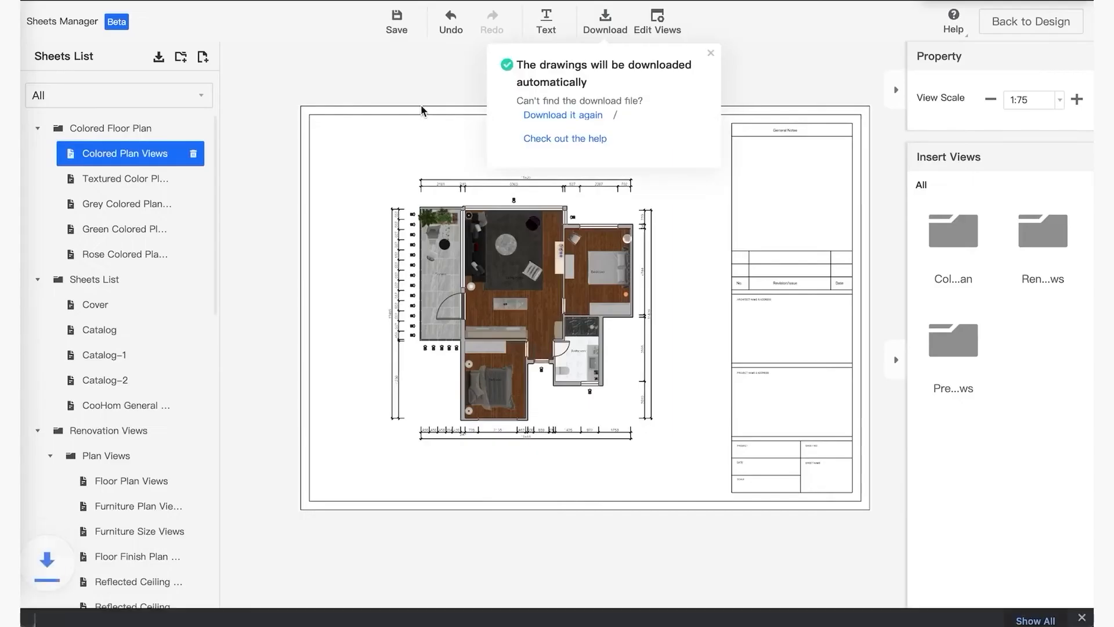
pyautogui.click(710, 53)
# Switch to Finder, preview Renovation Sheets.pdf from the downloaded American-Style-Living-Room folder, and examine the whole Terrace Elevation 1-A sheet.
pyautogui.click(150, 607)
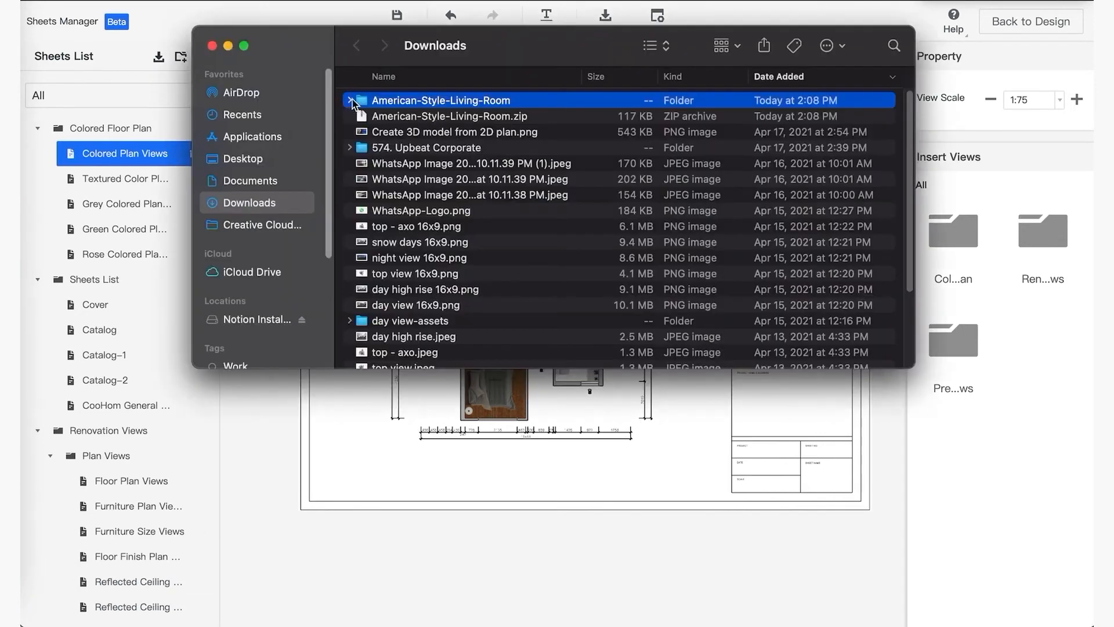
pyautogui.click(350, 100)
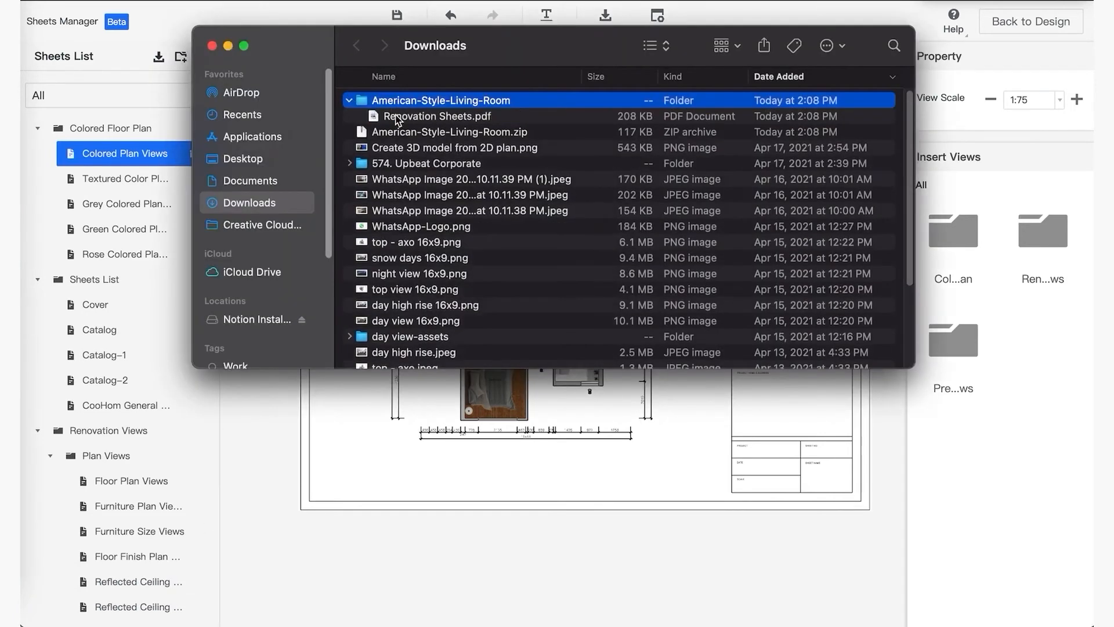
pyautogui.doubleClick(395, 115)
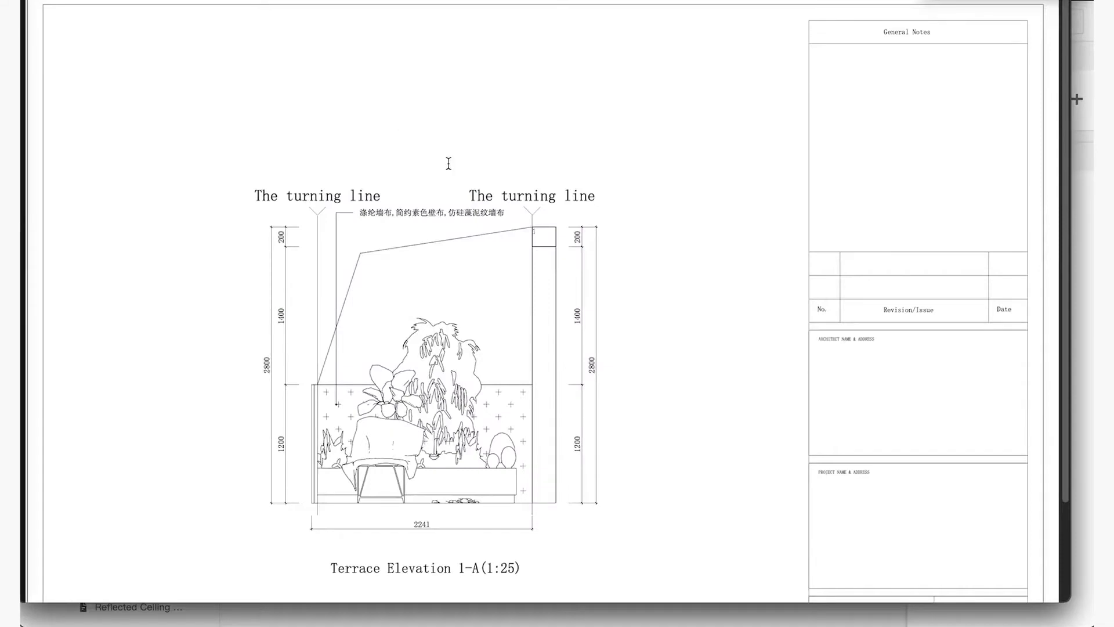
pyautogui.scroll(-5, 489, 160)
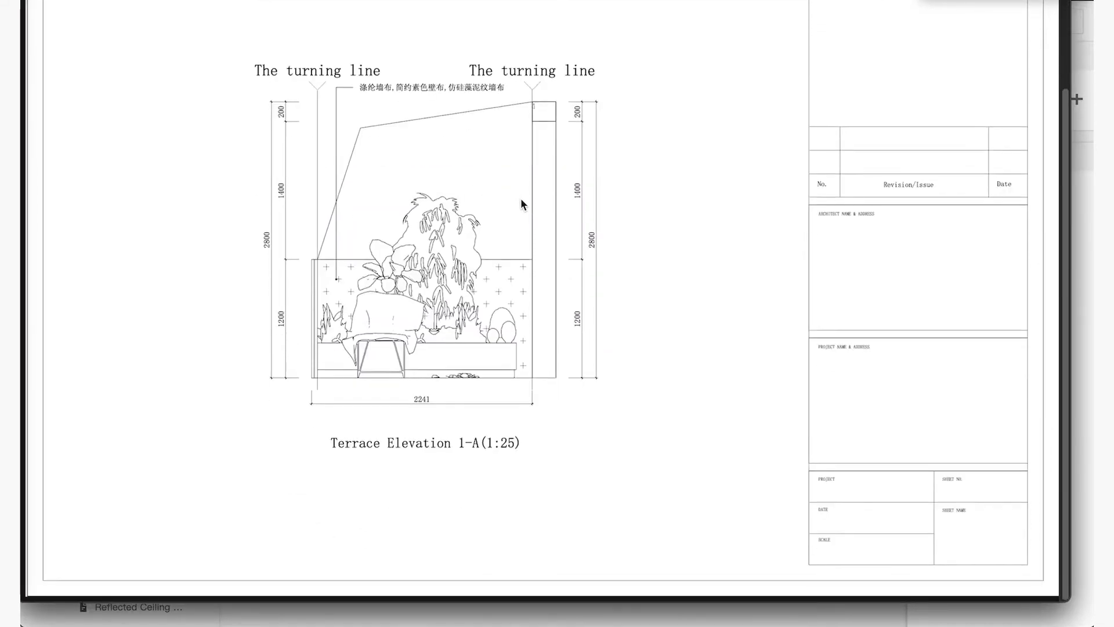
pyautogui.keyDown('ctrl'); pyautogui.scroll(-5, 523, 205); pyautogui.keyUp('ctrl')
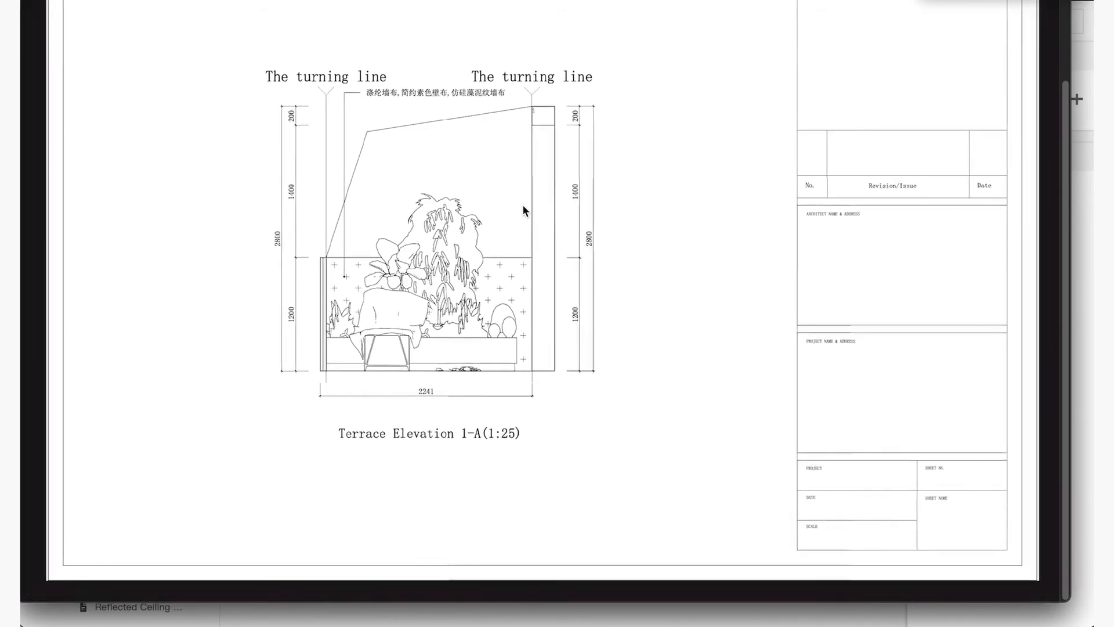
pyautogui.keyDown('ctrl'); pyautogui.scroll(-2, 523, 204); pyautogui.keyUp('ctrl')
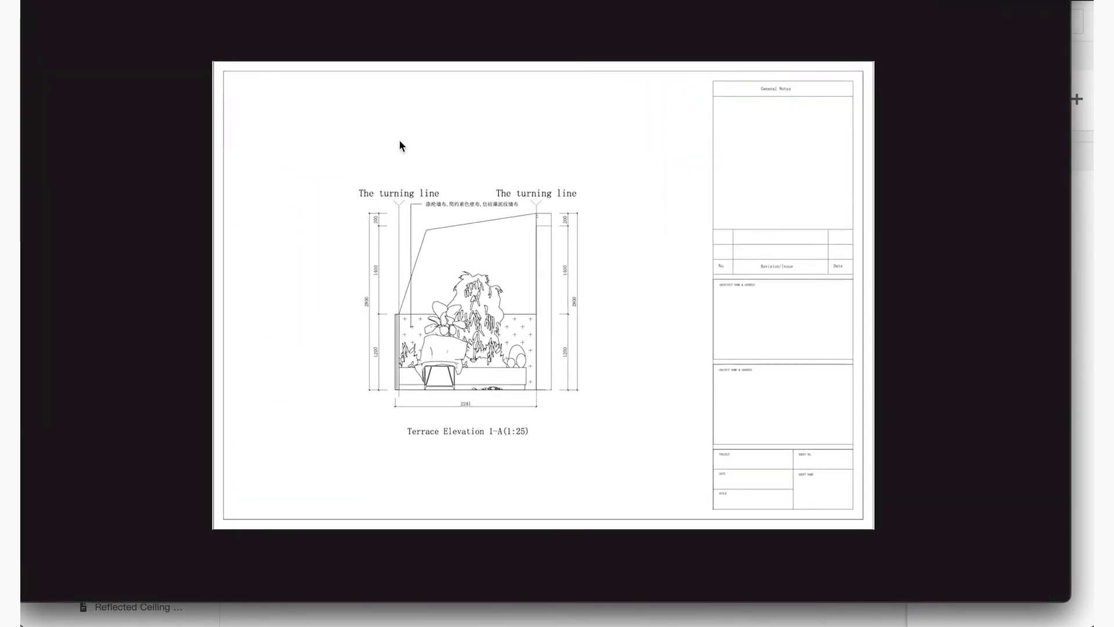
pyautogui.press('space')
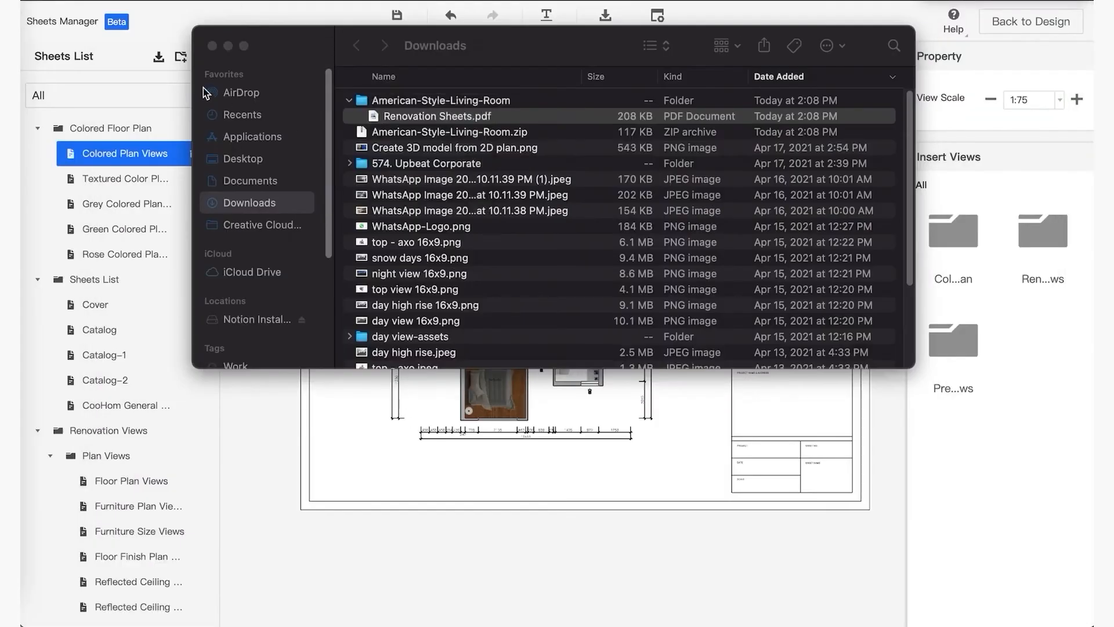
# Close the Finder window and add the text "General Notes:" to the General Notes box of the Colored Plan Views sheet.
pyautogui.click(212, 46)
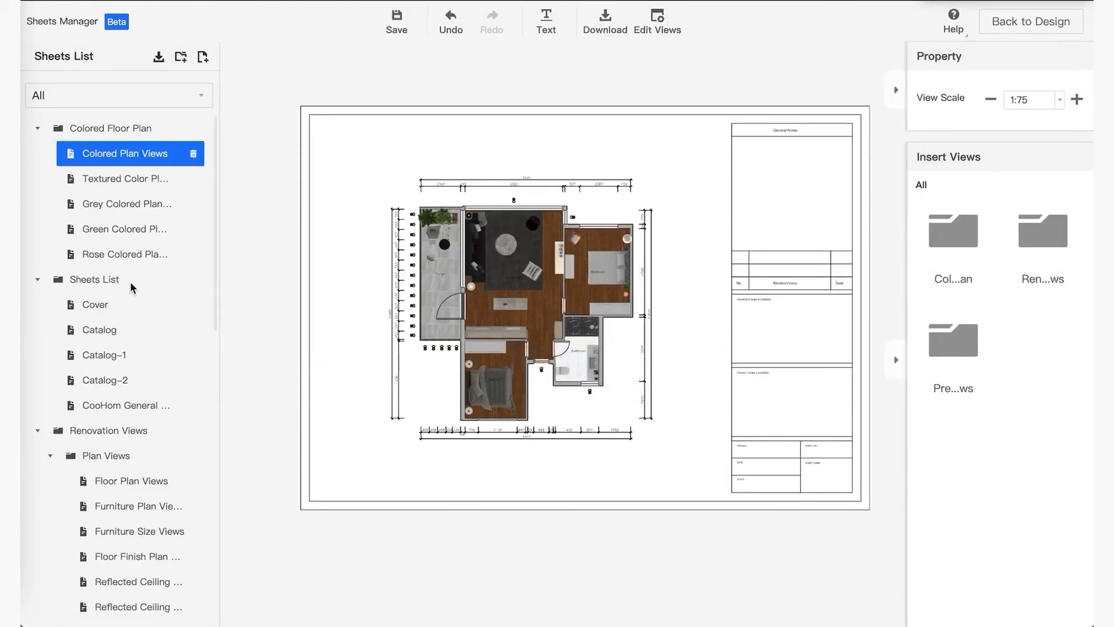
pyautogui.scroll(-5, 114, 333)
pyautogui.scroll(1, 115, 302)
pyautogui.click(546, 23)
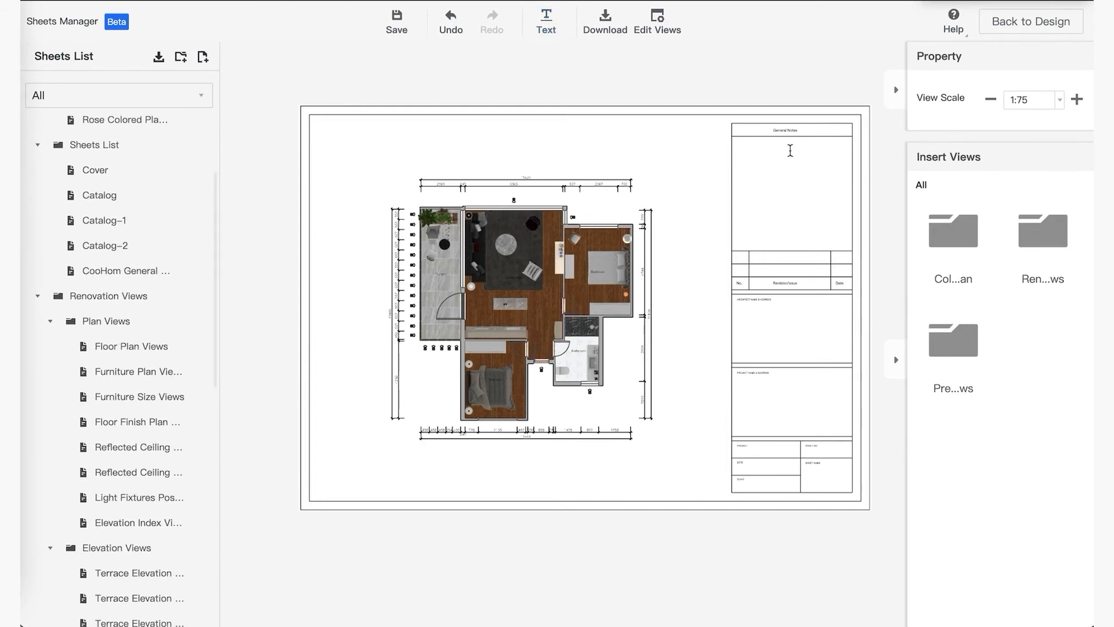
pyautogui.scroll(4, 790, 150)
pyautogui.moveTo(719, 147); pyautogui.dragTo(639, 146, button='right')
pyautogui.click(670, 142)
pyautogui.write('G')
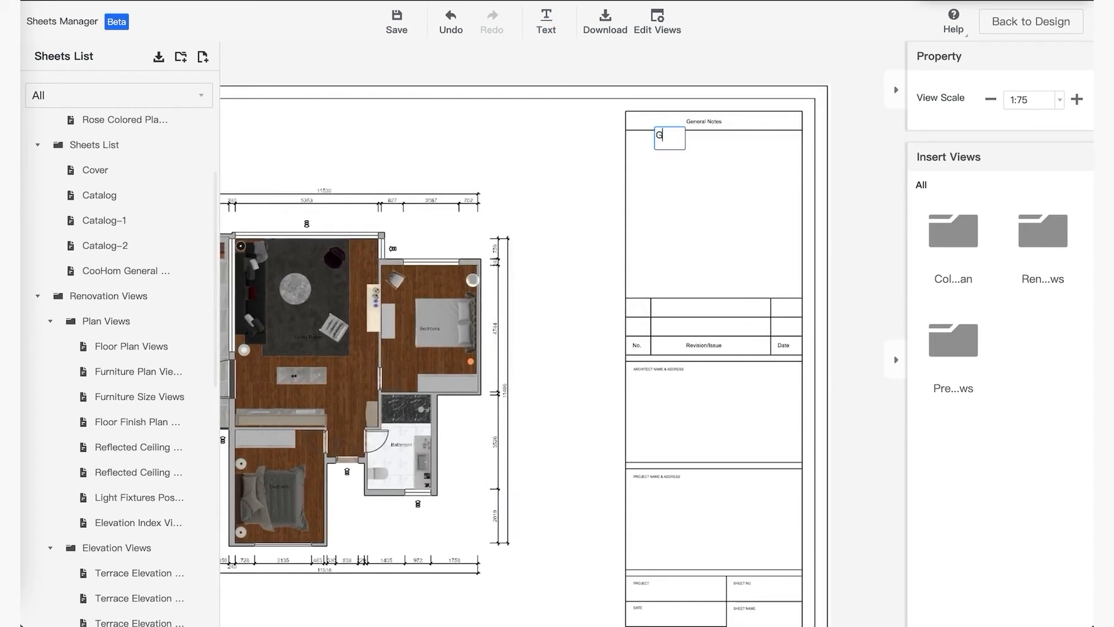
pyautogui.write('eneral Notes:')
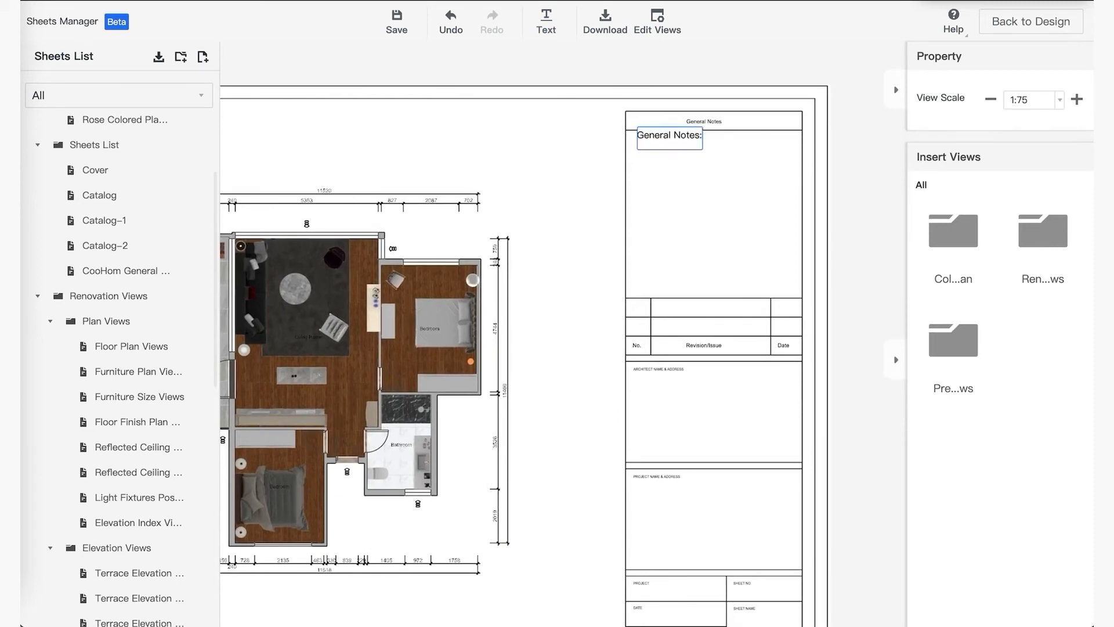
pyautogui.click(734, 168)
# Reposition the "General Notes:" text just below the heading of the sheet's notes box.
pyautogui.moveTo(665, 144); pyautogui.dragTo(667, 149)
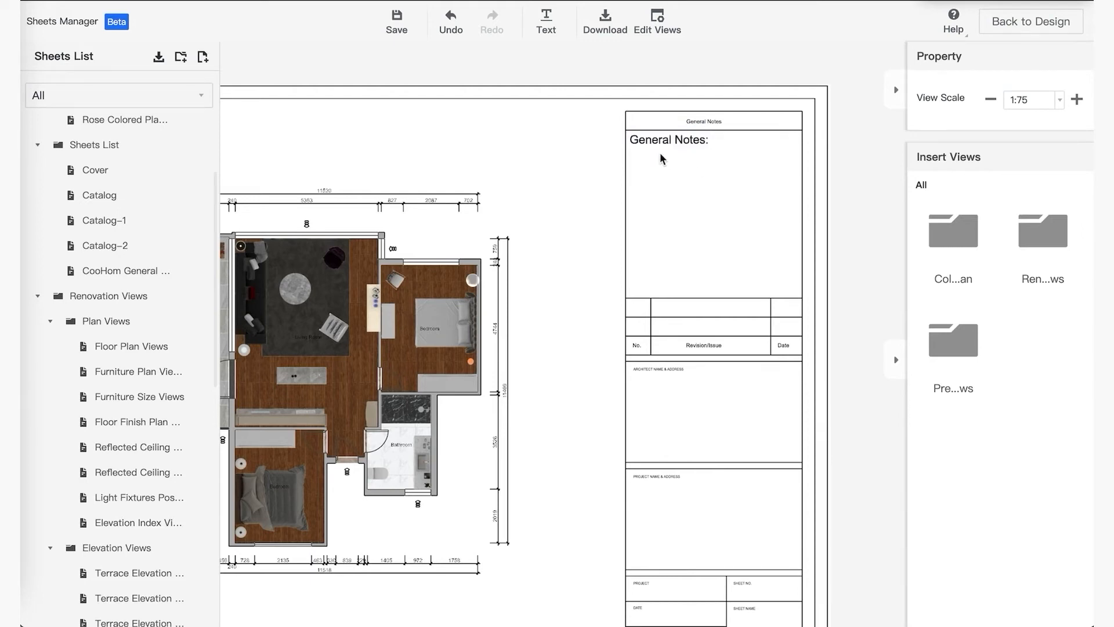
pyautogui.click(694, 165)
pyautogui.scroll(-3, 582, 258)
pyautogui.click(820, 387)
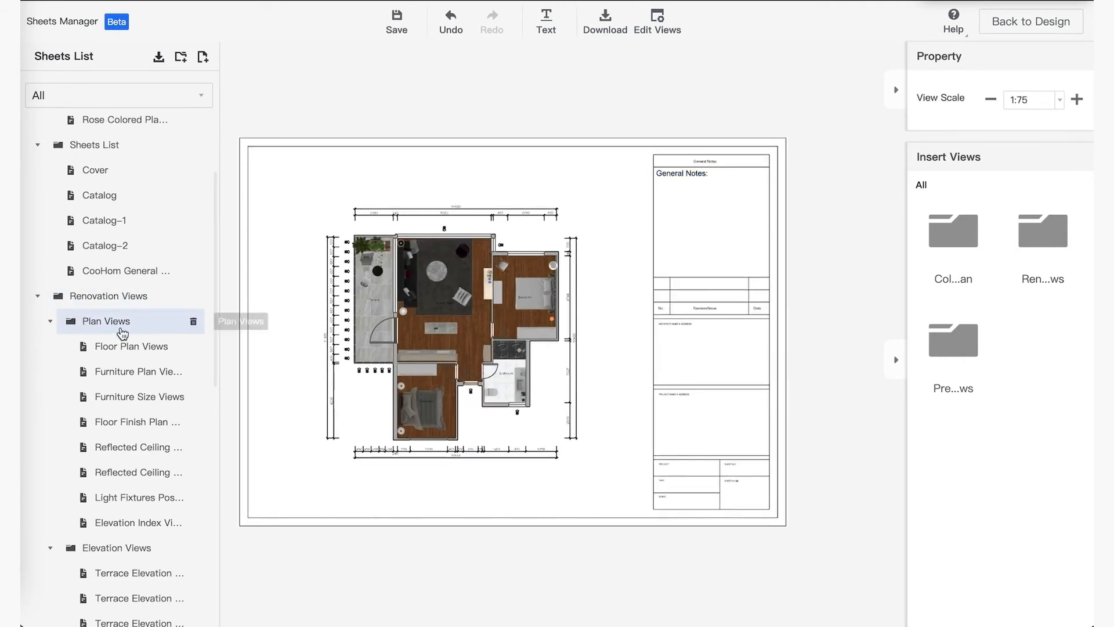
# Open the Terrace Elevation 1-A sheet and move its elevation view toward the upper-left corner of the sheet frame.
pyautogui.scroll(-2, 116, 331)
pyautogui.scroll(1, 116, 334)
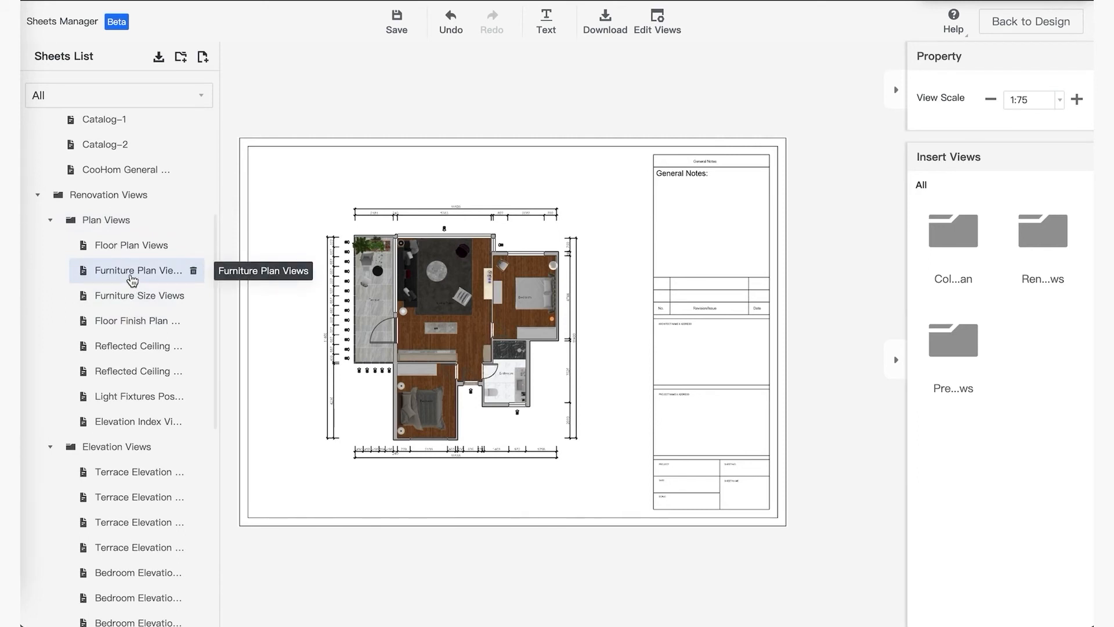
pyautogui.scroll(-3, 133, 280)
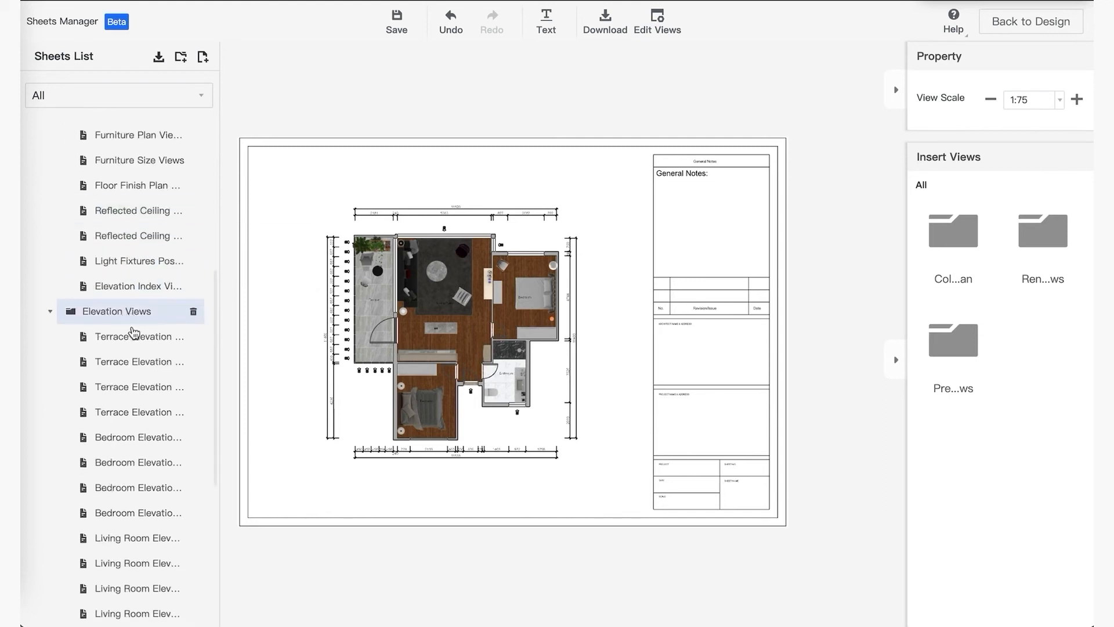
pyautogui.click(130, 336)
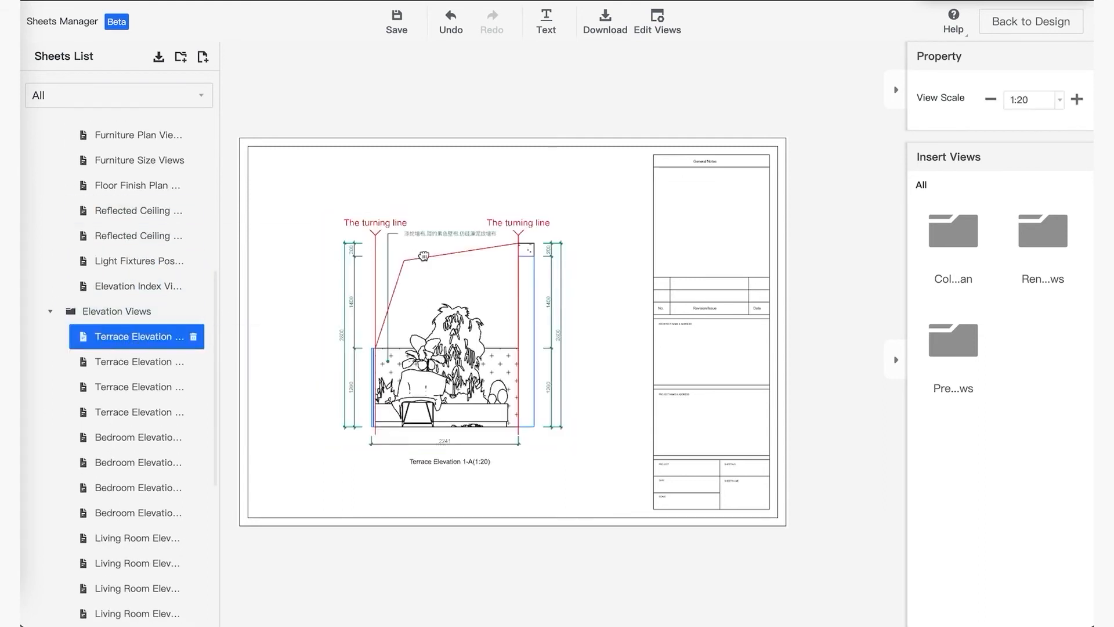
pyautogui.moveTo(416, 253); pyautogui.dragTo(464, 259, button='right')
pyautogui.click(492, 309)
pyautogui.moveTo(512, 342); pyautogui.dragTo(439, 280)
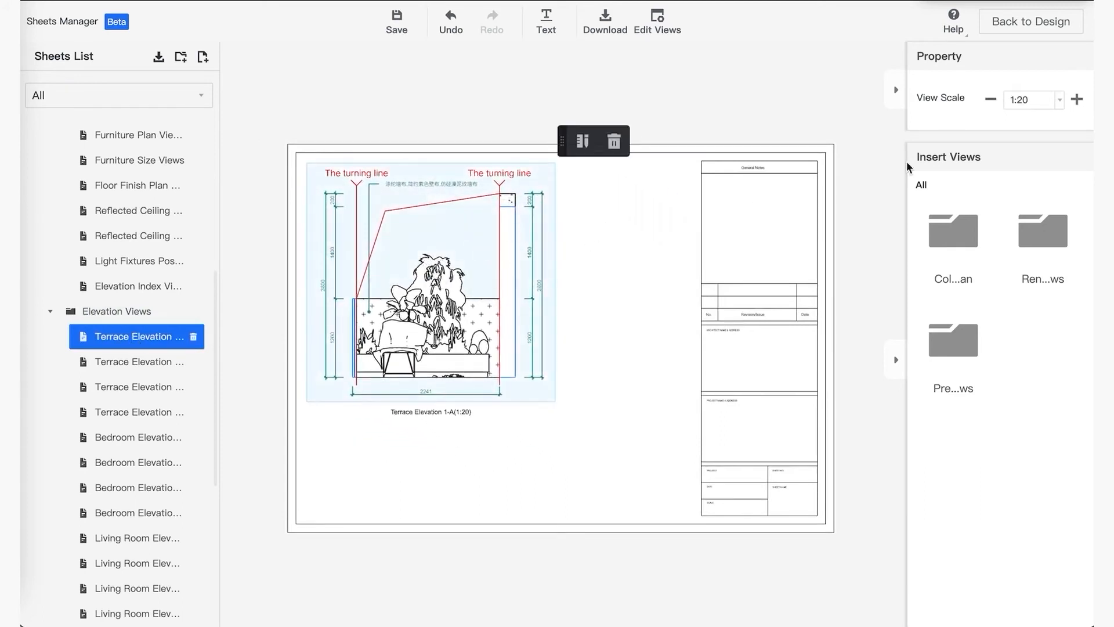
# Set the Terrace Elevation 1-A view's scale to 1:40.
pyautogui.click(1041, 105)
pyautogui.click(1042, 97)
pyautogui.click(1043, 106)
pyautogui.click(1043, 105)
pyautogui.click(1042, 98)
pyautogui.click(1042, 97)
pyautogui.click(1042, 97)
pyautogui.click(1042, 97)
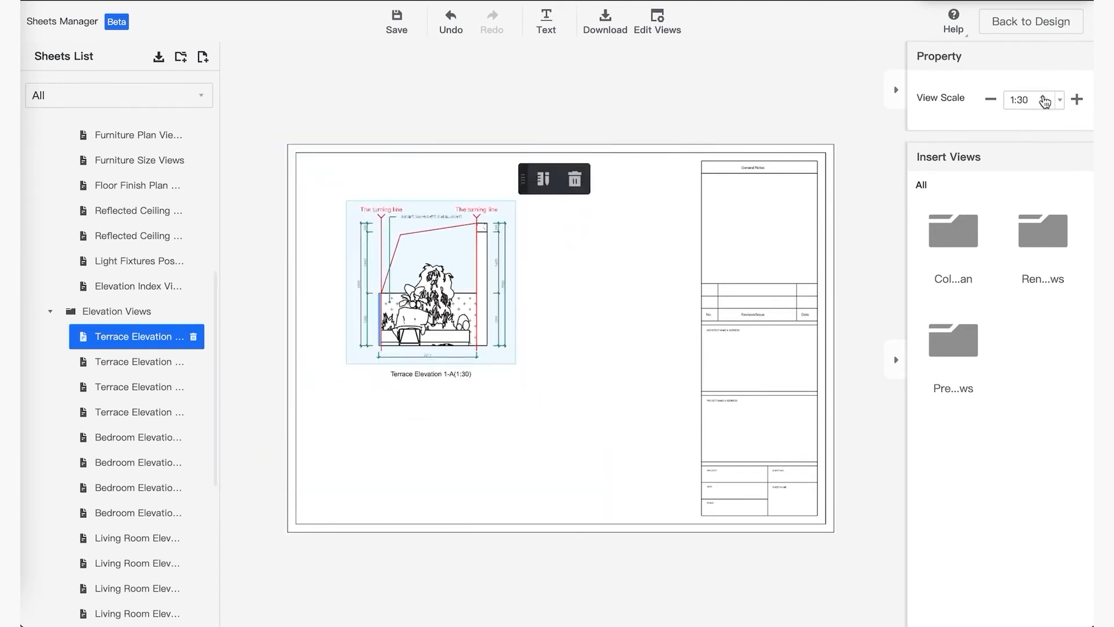
pyautogui.click(1043, 98)
pyautogui.click(1043, 98)
# Move the rescaled Terrace Elevation 1-A view into the upper-left corner of the sheet frame.
pyautogui.moveTo(425, 248); pyautogui.dragTo(366, 191)
pyautogui.click(445, 238)
pyautogui.scroll(3, 435, 232)
pyautogui.scroll(-3, 468, 239)
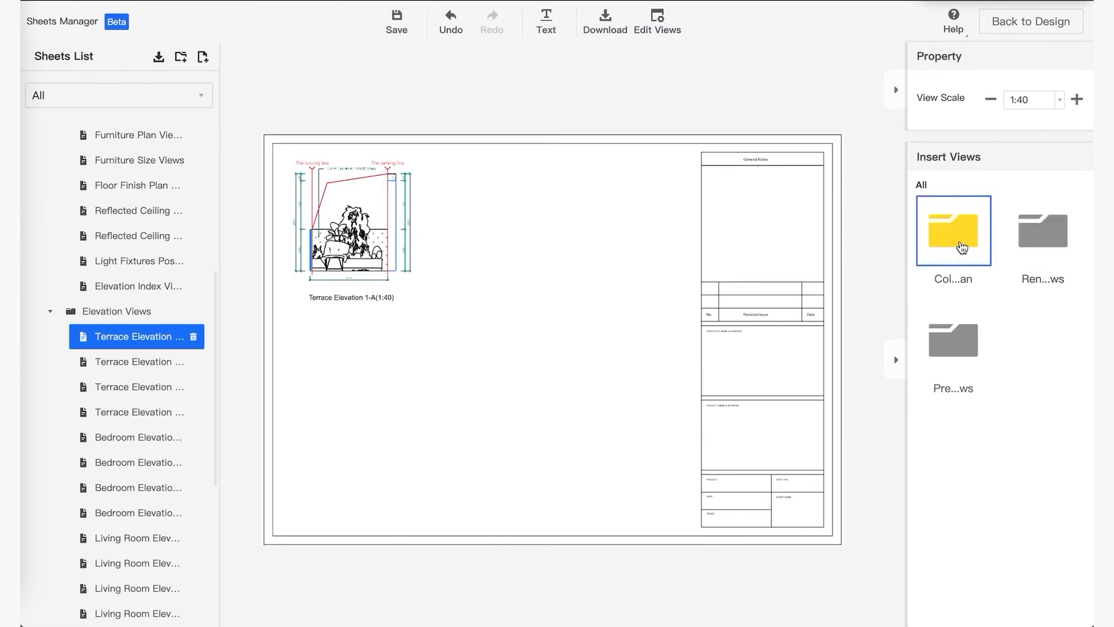
# Insert Living Room Elevation 3-A from the renovation elevation views to the right of Terrace Elevation 1-A on the sheet.
pyautogui.click(1042, 242)
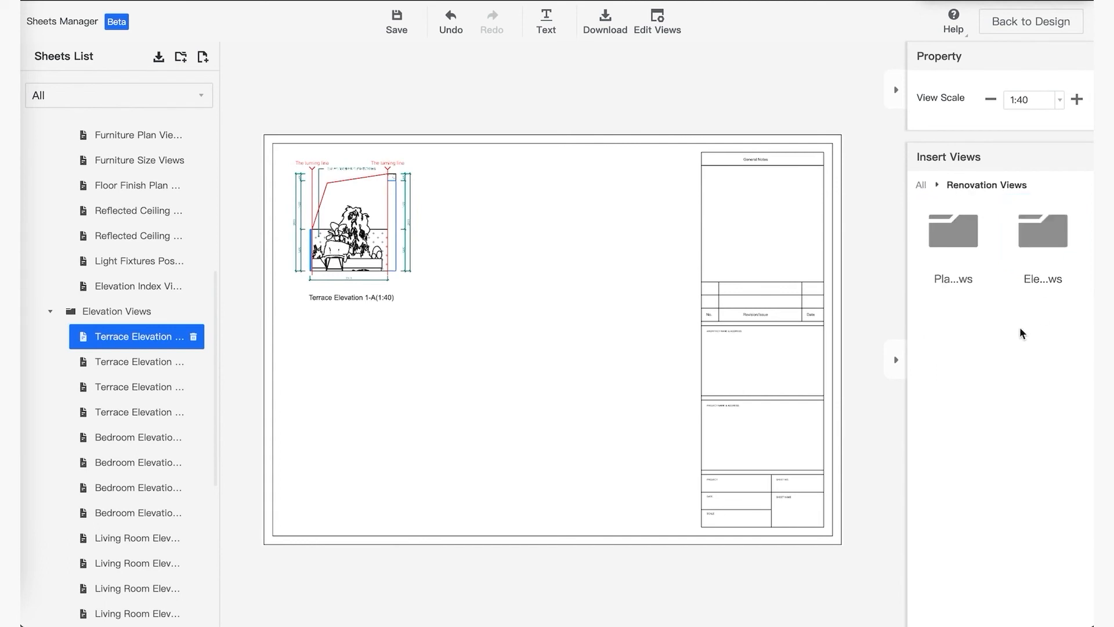
pyautogui.click(1048, 253)
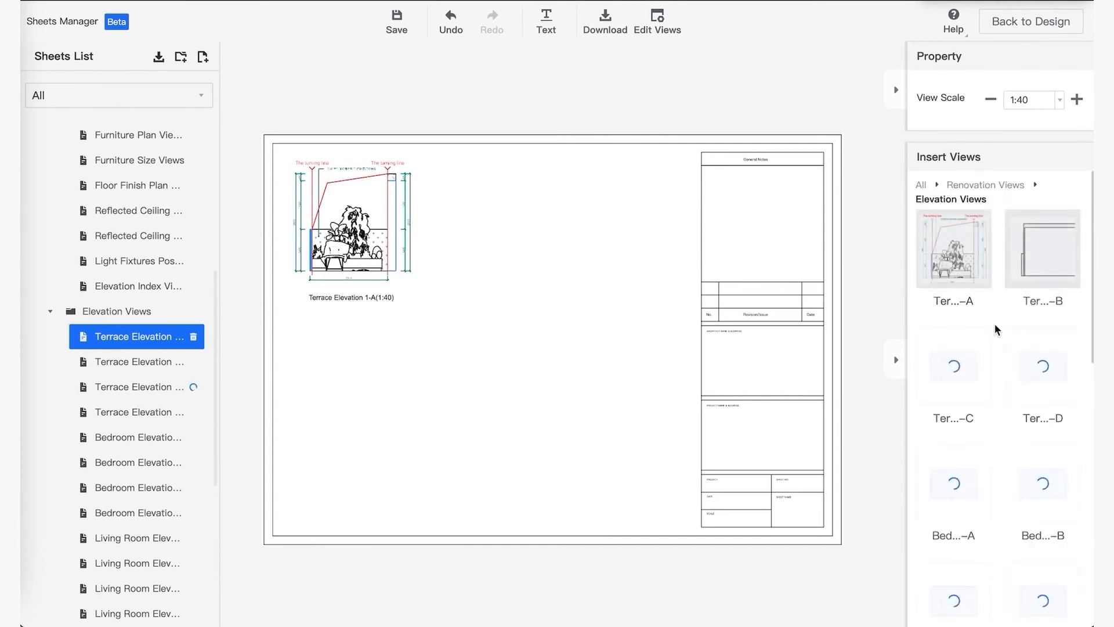
pyautogui.scroll(-1, 994, 332)
pyautogui.scroll(-2, 977, 362)
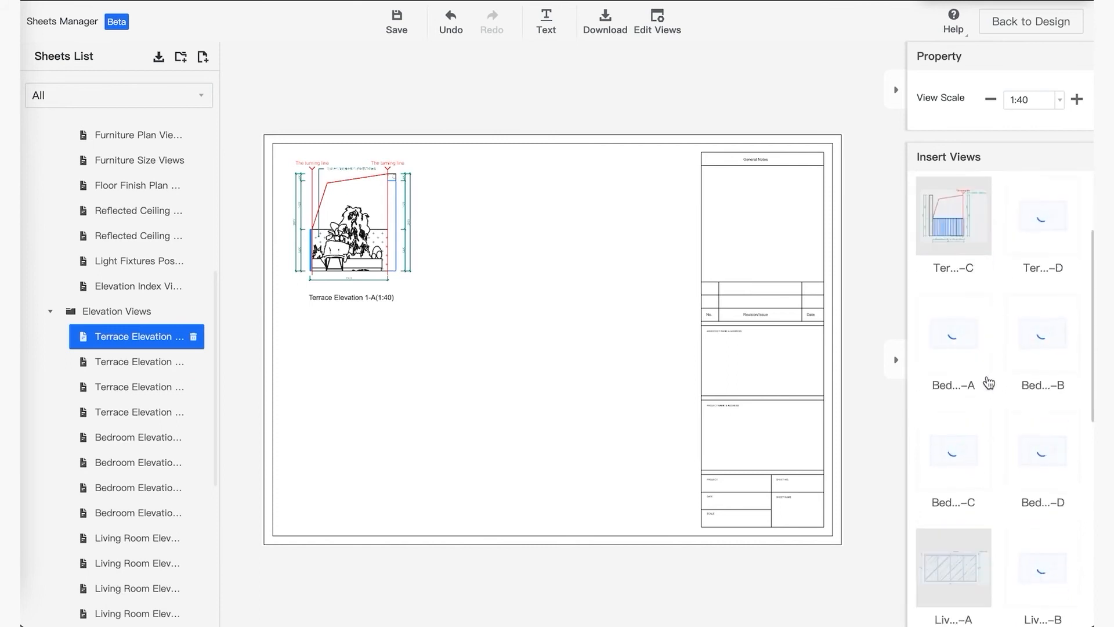
pyautogui.scroll(-2, 984, 438)
pyautogui.scroll(-2, 984, 455)
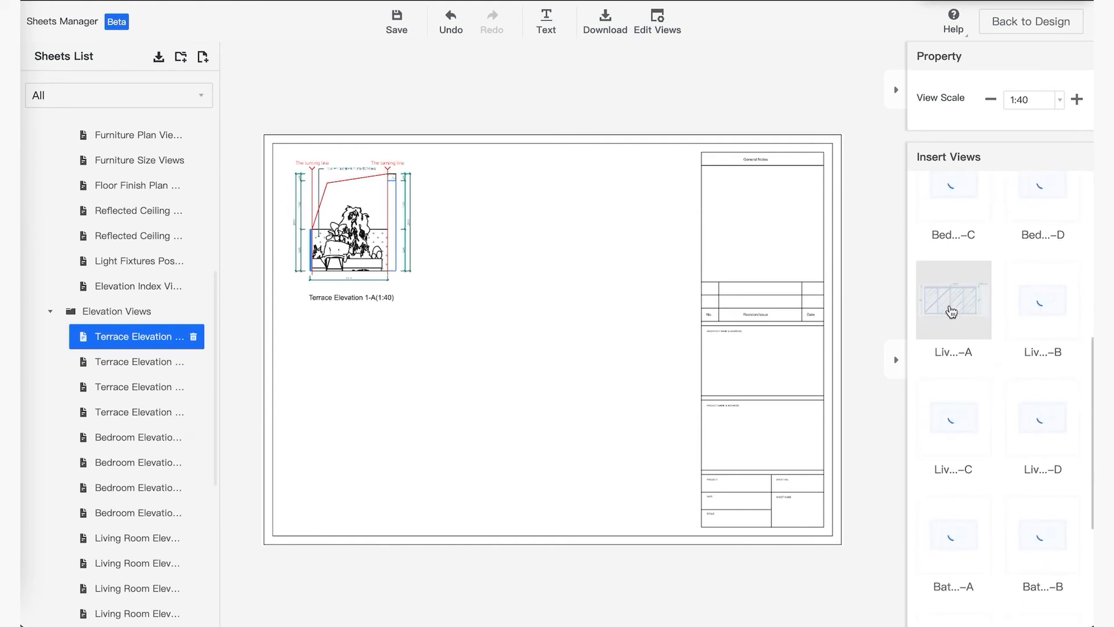
pyautogui.moveTo(951, 313); pyautogui.dragTo(541, 227)
# Shift the Living Room Elevation 3-A view slightly to the right so it clears Terrace Elevation 1-A.
pyautogui.scroll(2, 413, 217)
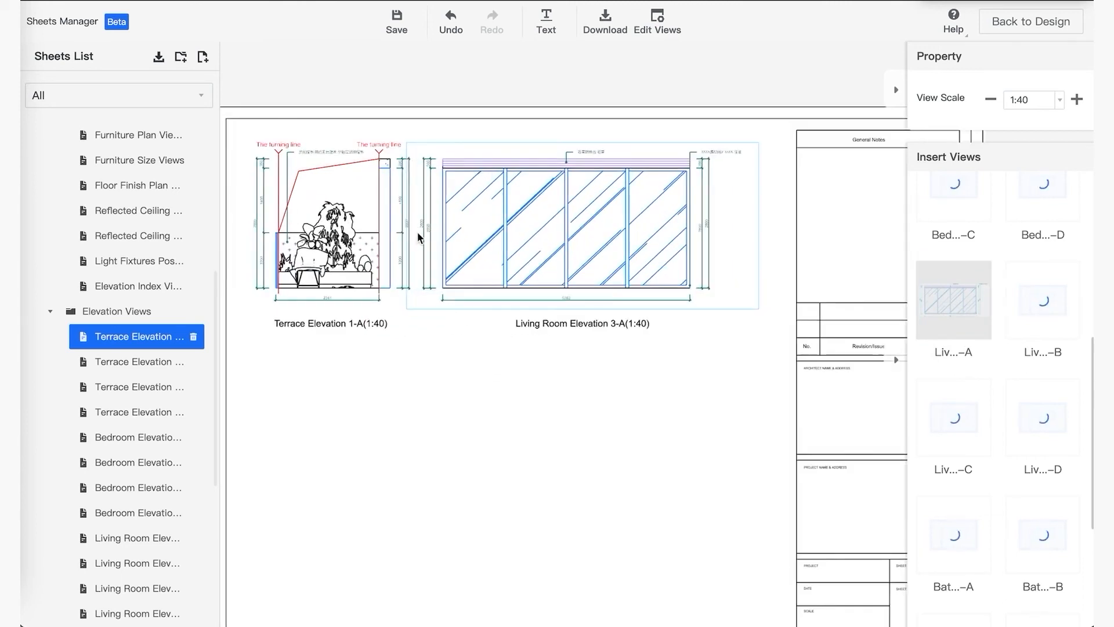
pyautogui.scroll(1, 522, 261)
pyautogui.click(568, 276)
pyautogui.moveTo(568, 276); pyautogui.dragTo(596, 273)
pyautogui.click(664, 403)
pyautogui.scroll(-2, 638, 365)
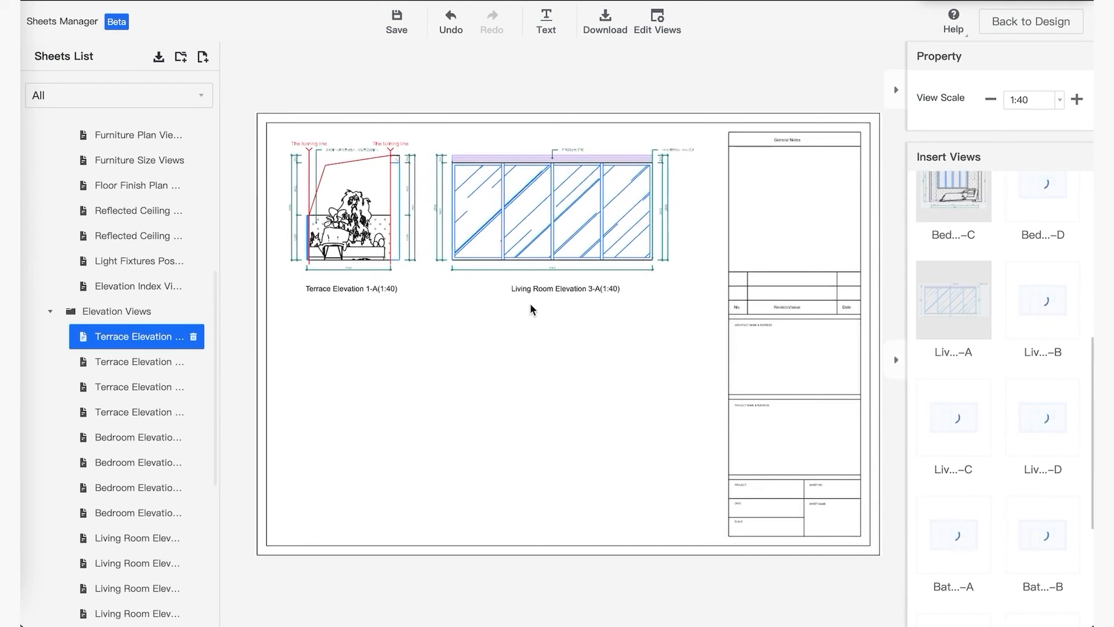
# Insert Bedroom Elevation 2-A and Bedroom Elevation 2-B side by side in the lower row of the sheet.
pyautogui.scroll(5, 1021, 388)
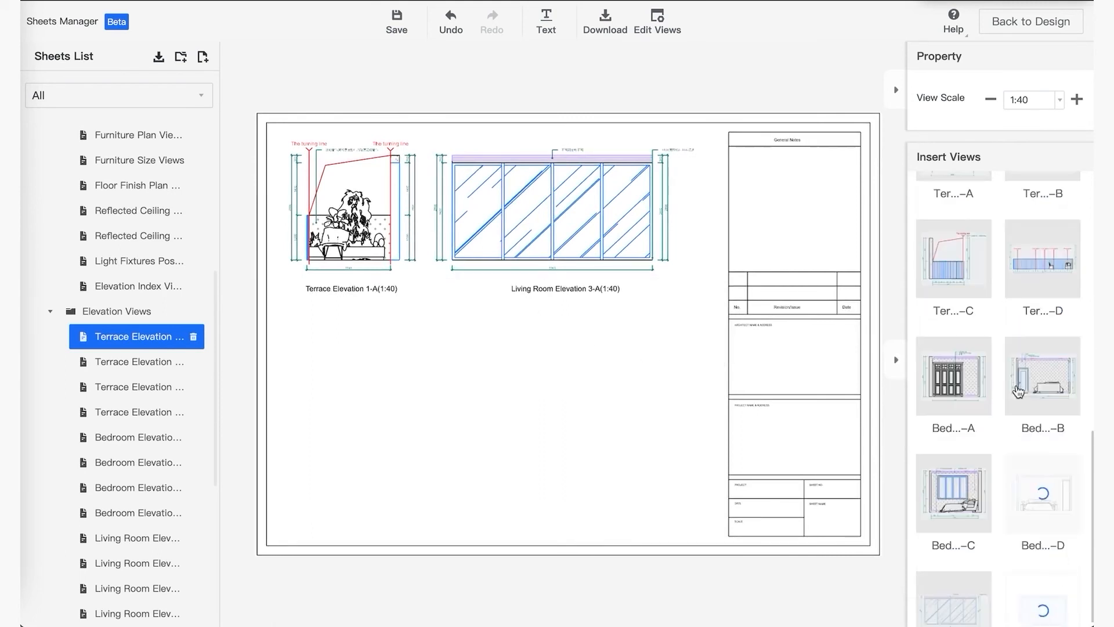
pyautogui.moveTo(953, 387); pyautogui.dragTo(374, 388)
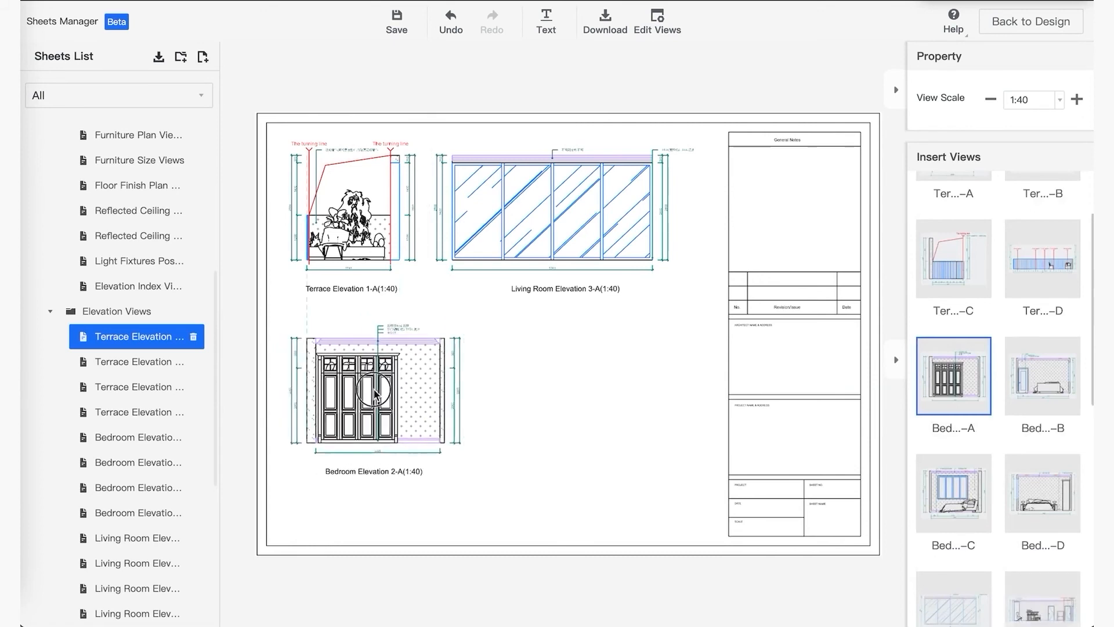
pyautogui.moveTo(1047, 376); pyautogui.dragTo(604, 388)
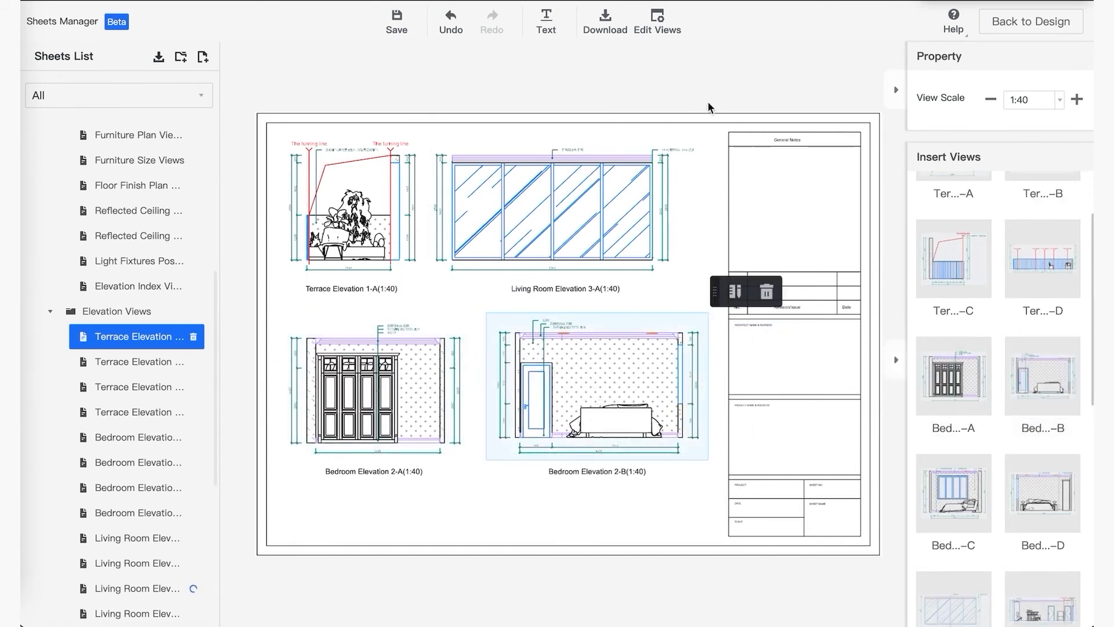
pyautogui.click(665, 91)
# Download the Terrace Elevation 1-A sheet in CAD format.
pyautogui.click(605, 22)
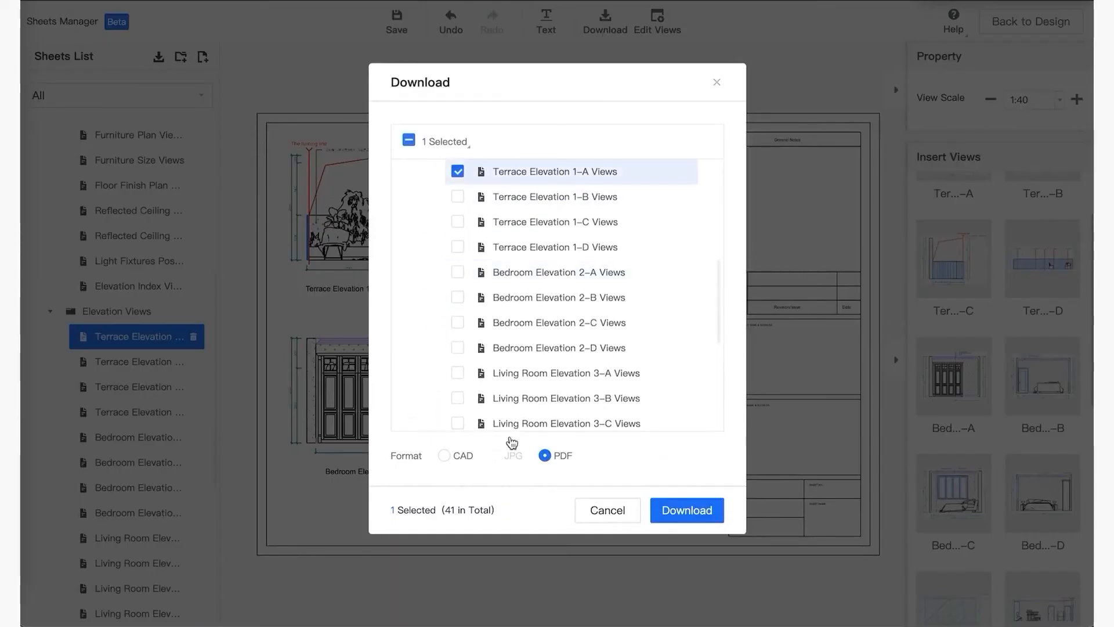
pyautogui.click(444, 455)
pyautogui.click(695, 512)
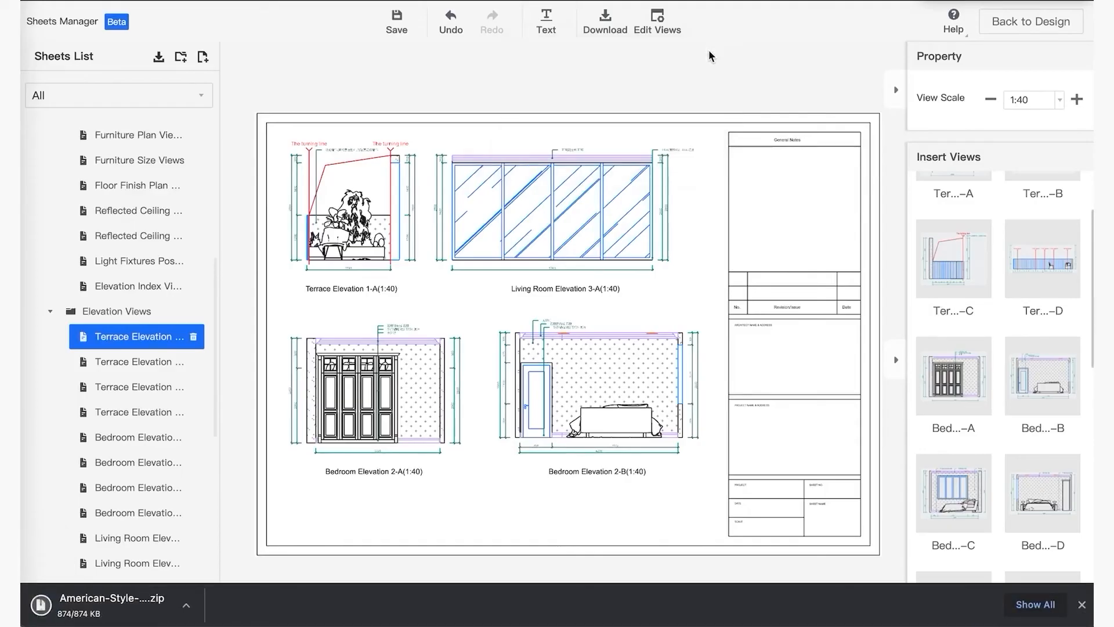
# Switch to Finder, examine the plot style files and Renovation Sheets.dwg in the downloaded American-Style-Living-Room (1) folder, and close the window.
pyautogui.click(90, 606)
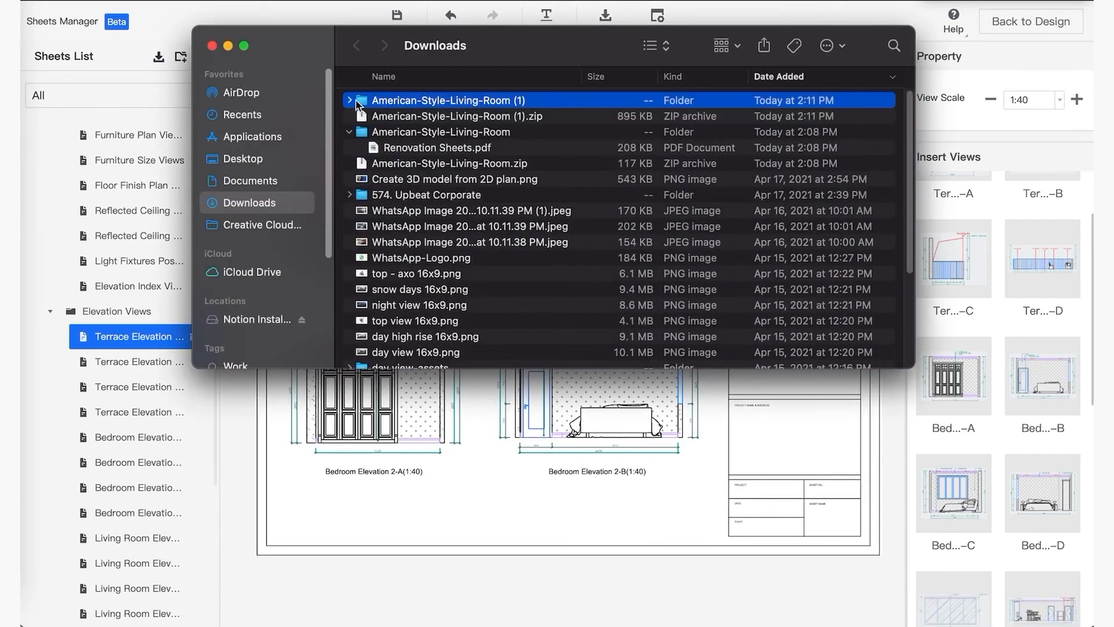
pyautogui.click(352, 100)
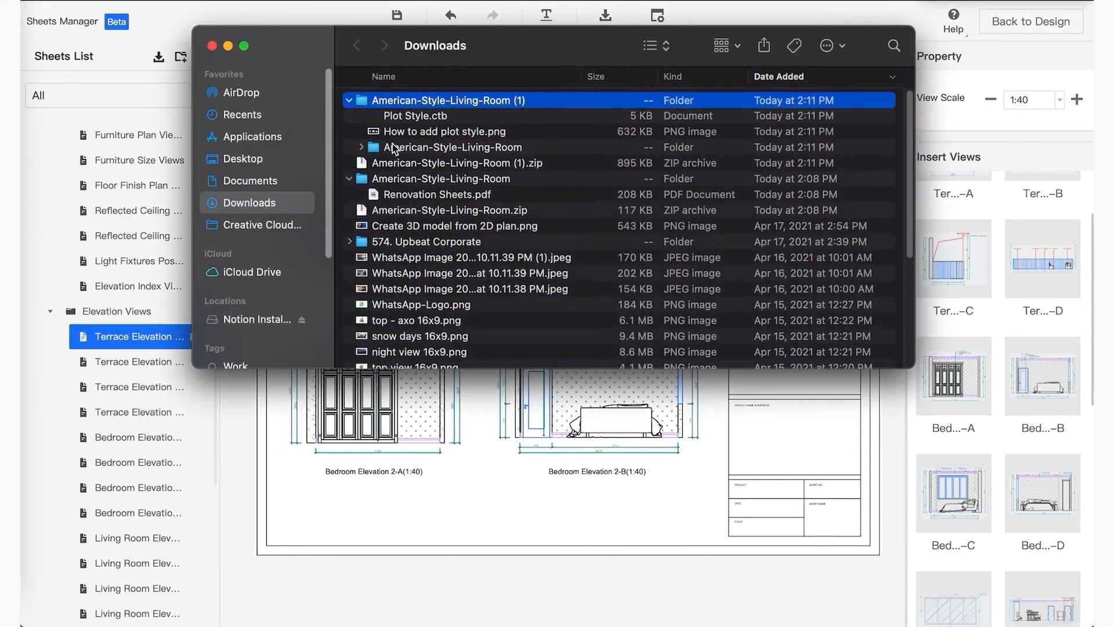
pyautogui.click(437, 137)
pyautogui.click(430, 119)
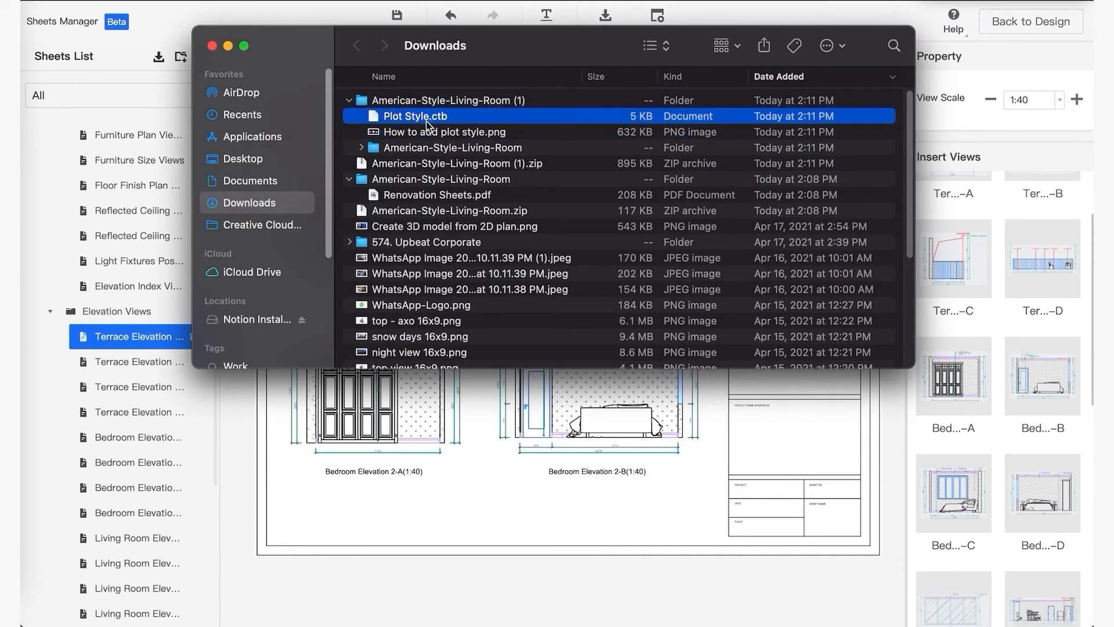
pyautogui.click(447, 133)
pyautogui.click(438, 102)
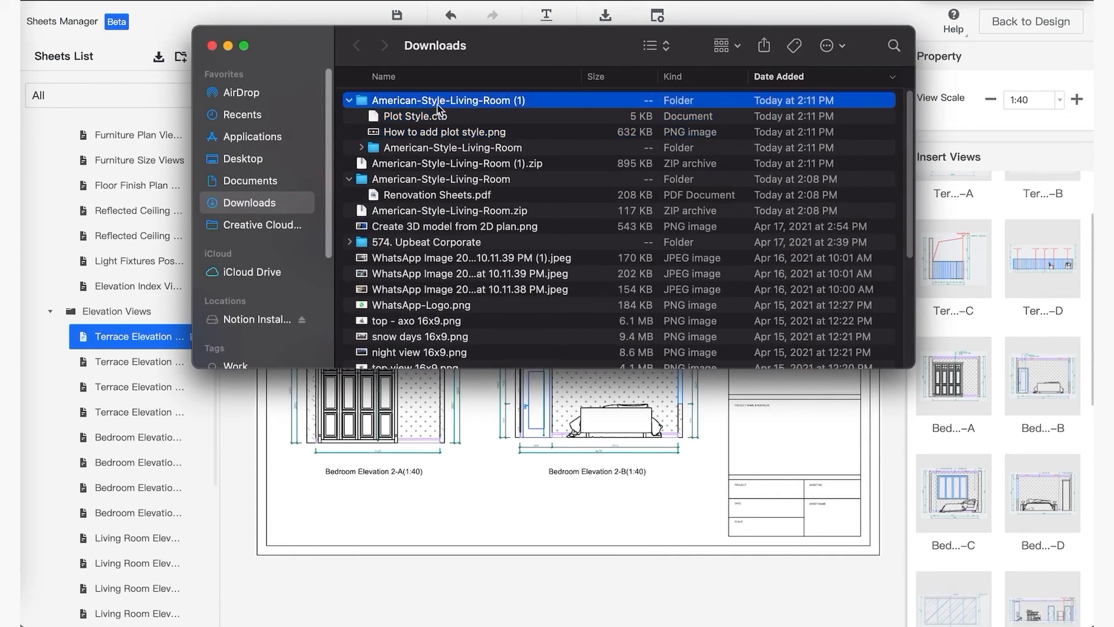
pyautogui.click(363, 148)
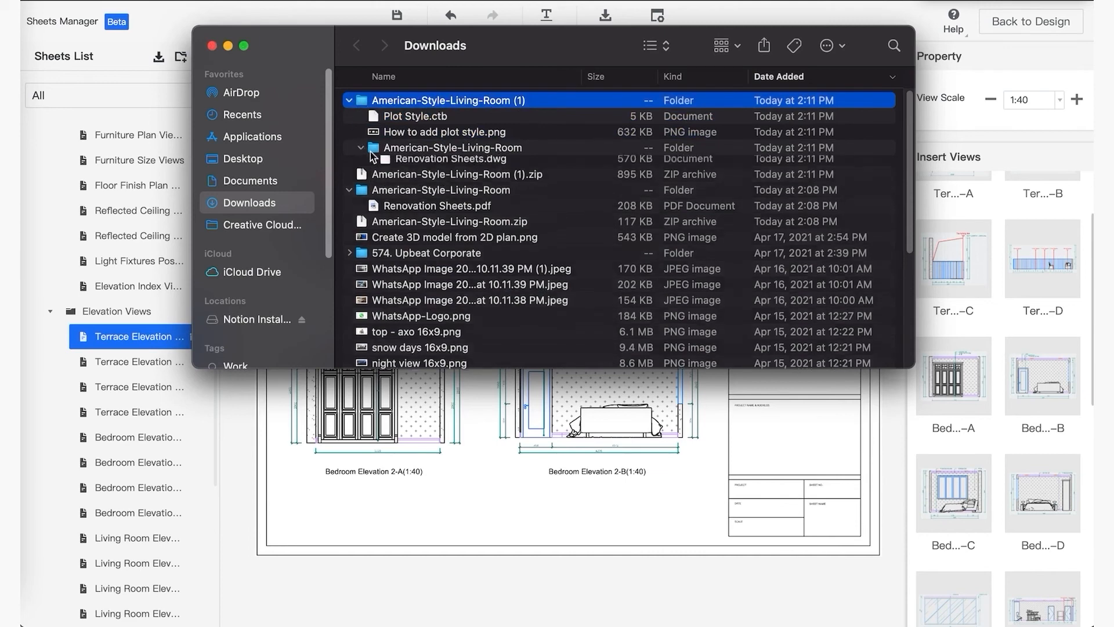
pyautogui.click(435, 166)
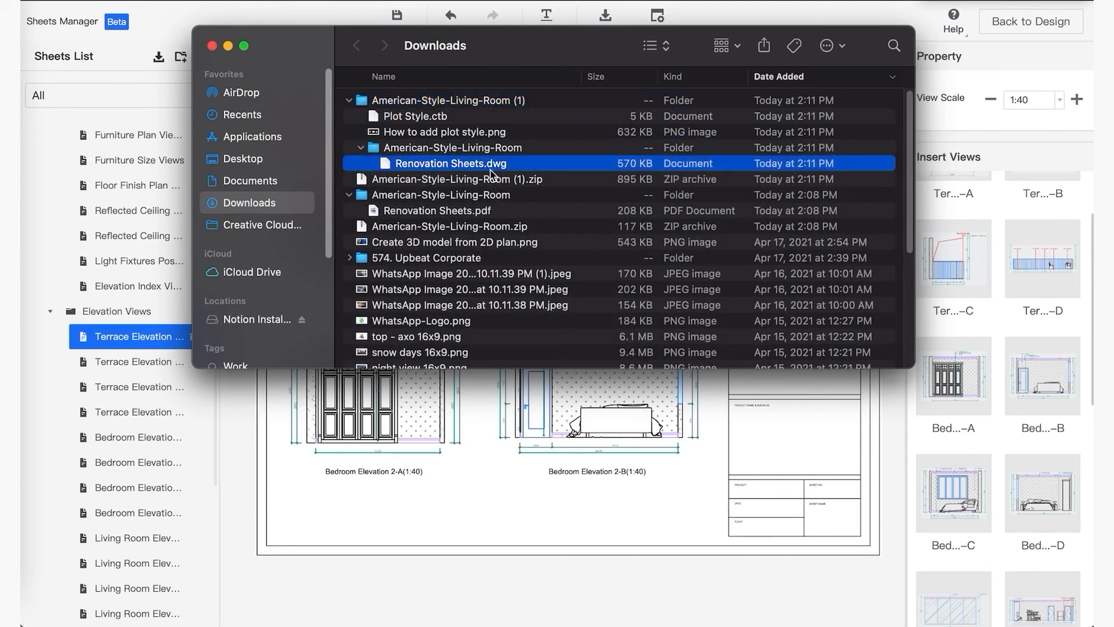
pyautogui.click(213, 47)
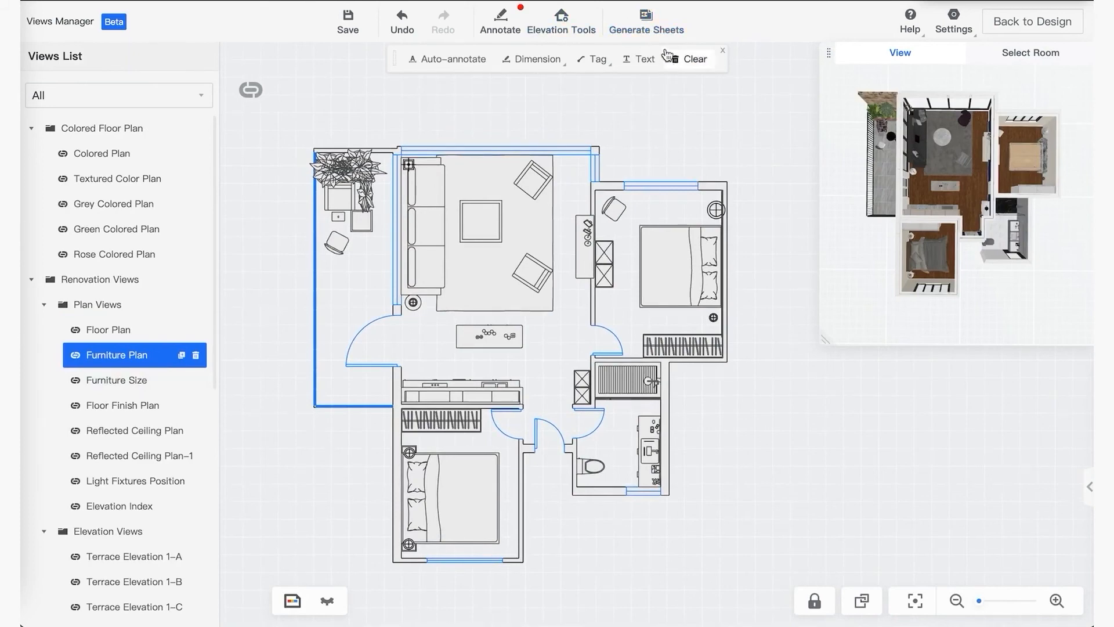
# Generate the sheets from the Views Manager and open the sheet's Terrace Elevation 1-A view for editing.
pyautogui.click(650, 27)
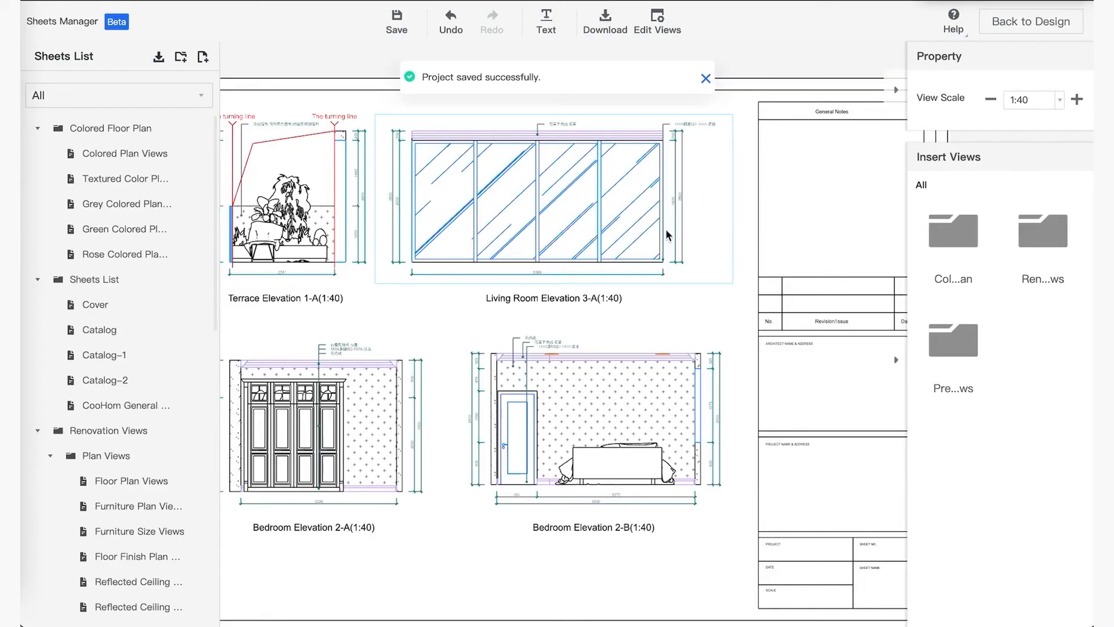
pyautogui.scroll(-2, 692, 228)
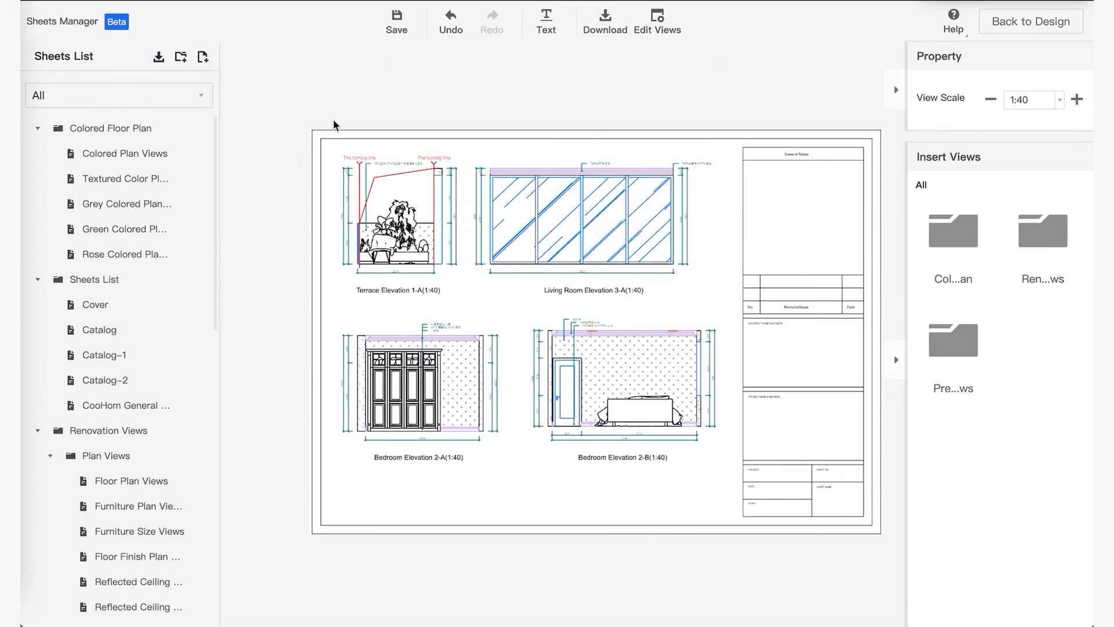
pyautogui.click(536, 183)
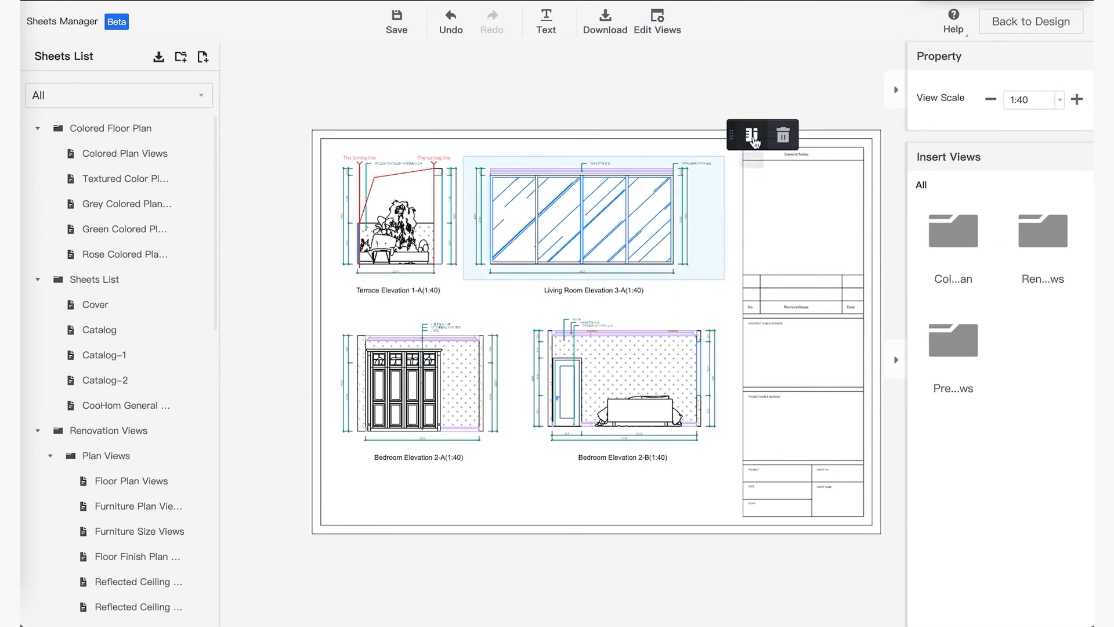
pyautogui.click(418, 192)
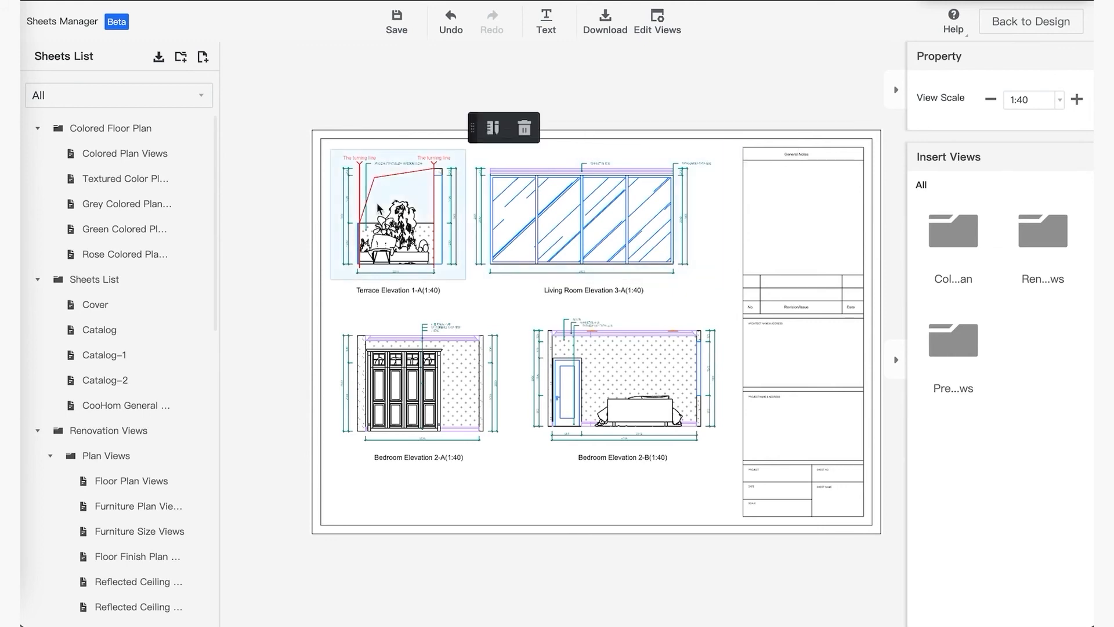
pyautogui.click(493, 129)
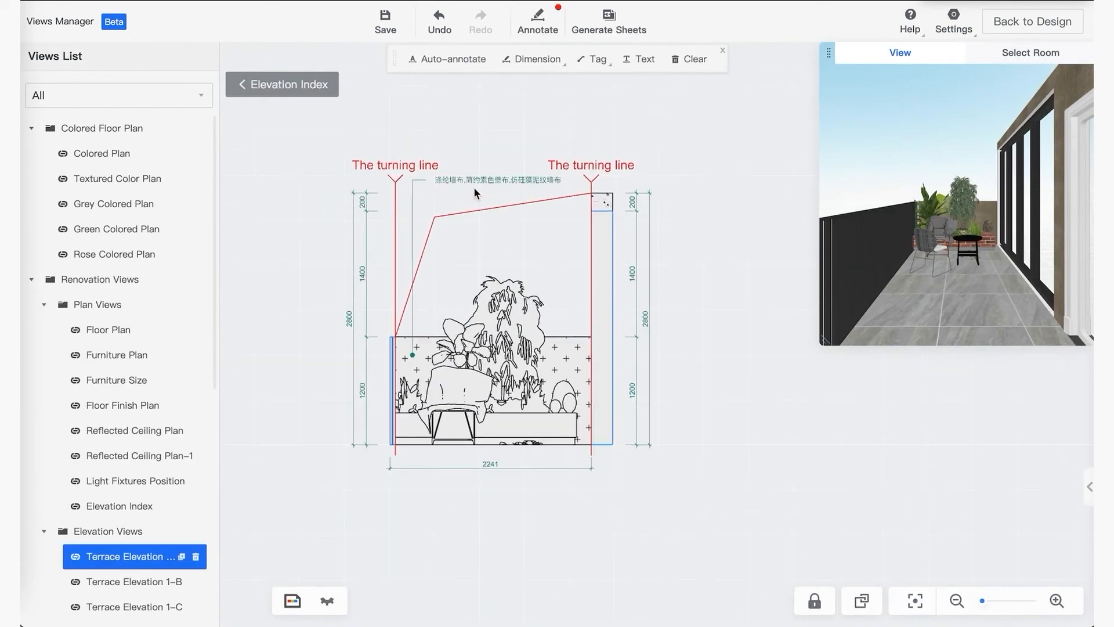
# Delete the wall material note above Terrace Elevation 1-A and regenerate the sheets to update the elevation sheet.
pyautogui.click(473, 177)
pyautogui.click(526, 156)
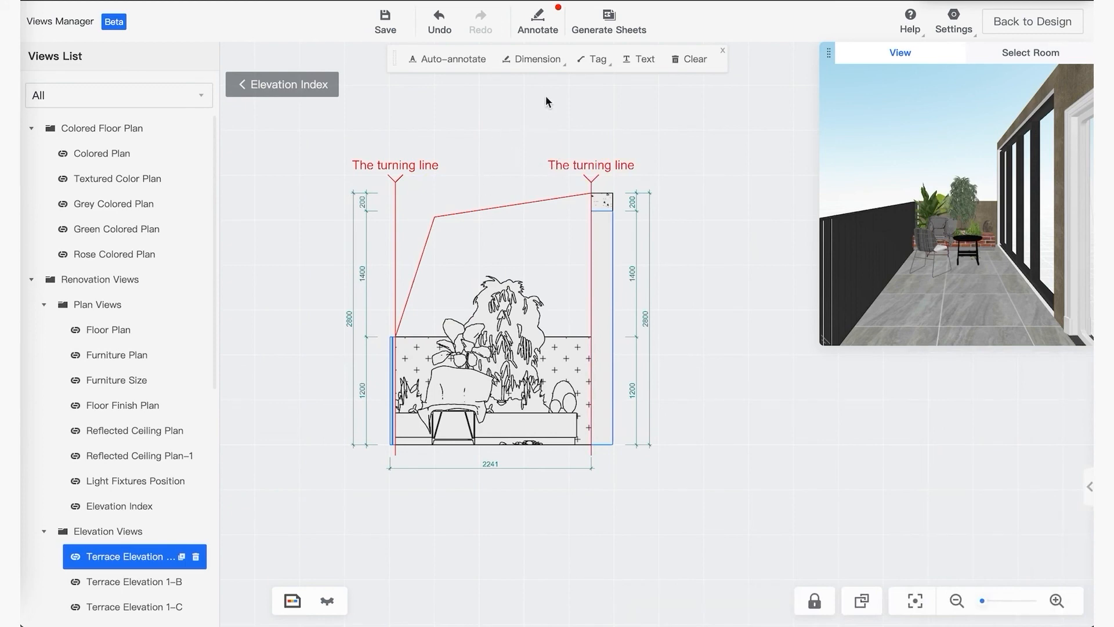
pyautogui.click(305, 86)
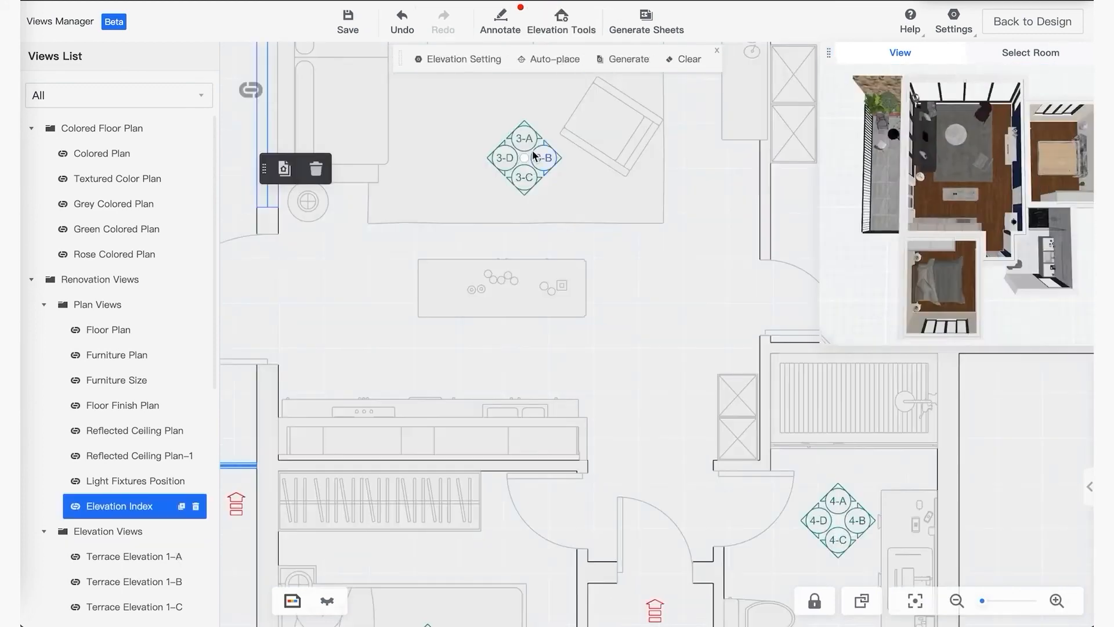
pyautogui.click(646, 23)
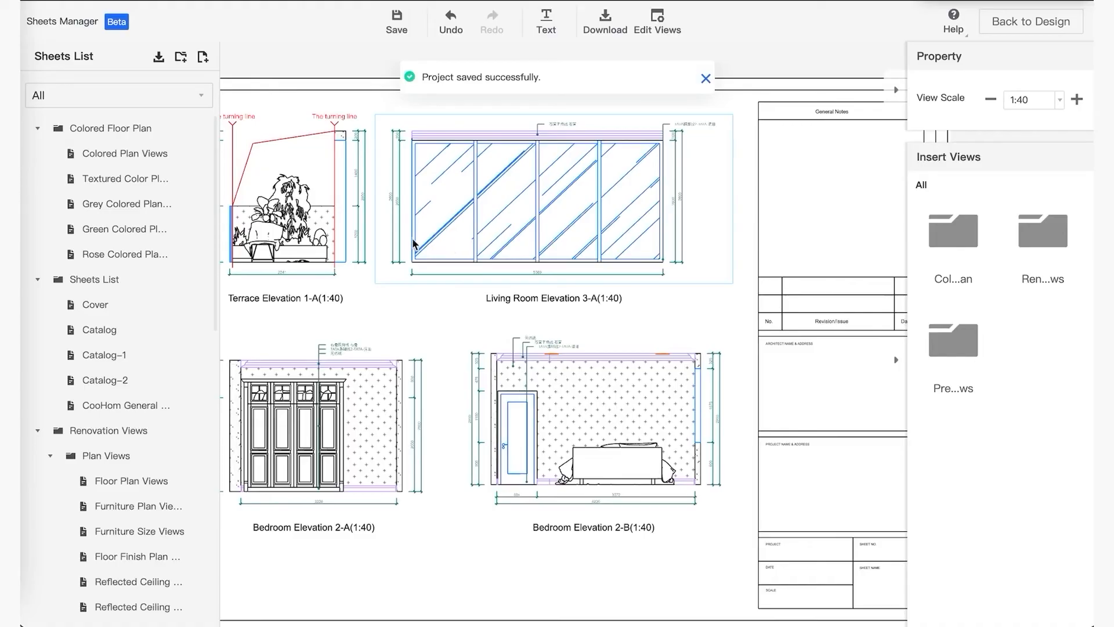
pyautogui.scroll(-4, 417, 229)
pyautogui.scroll(10, 383, 223)
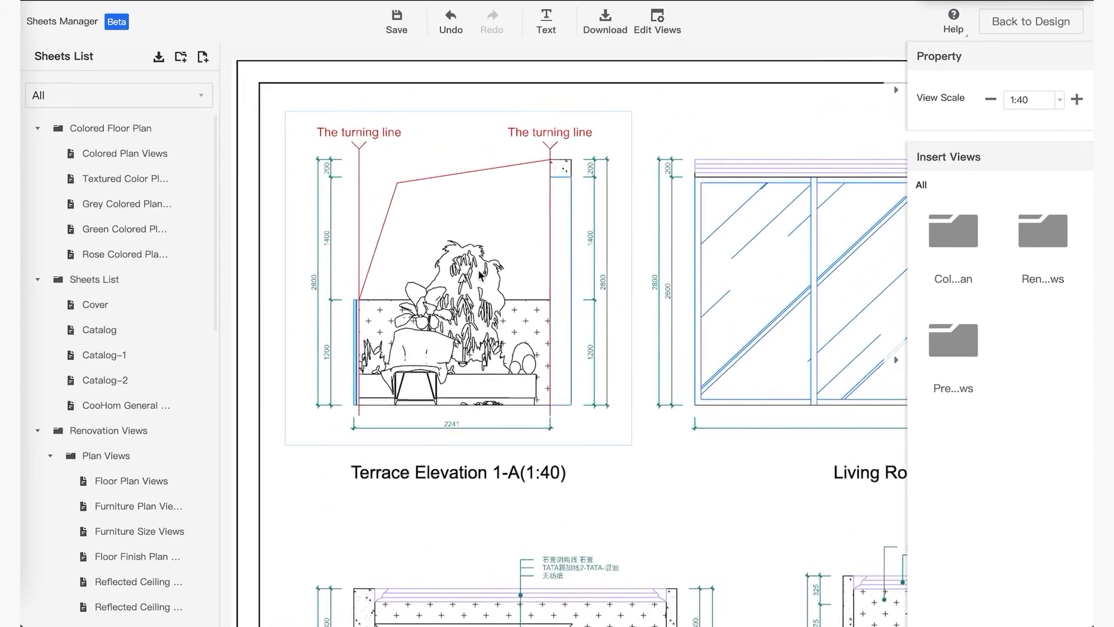
pyautogui.scroll(-7, 500, 214)
pyautogui.moveTo(651, 269); pyautogui.dragTo(576, 250)
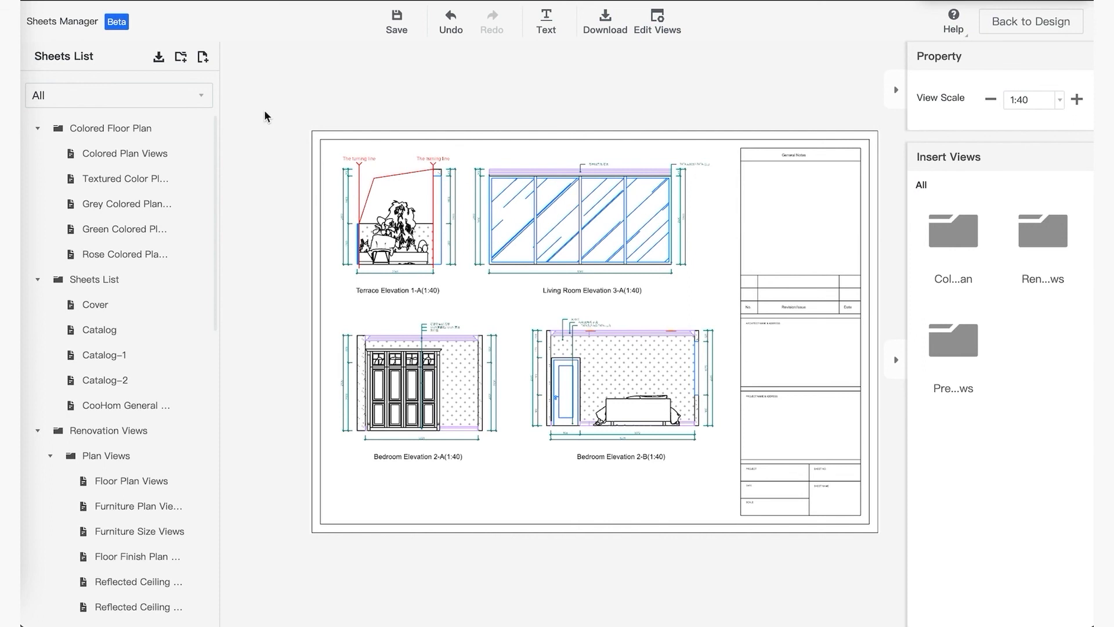
pyautogui.click(180, 59)
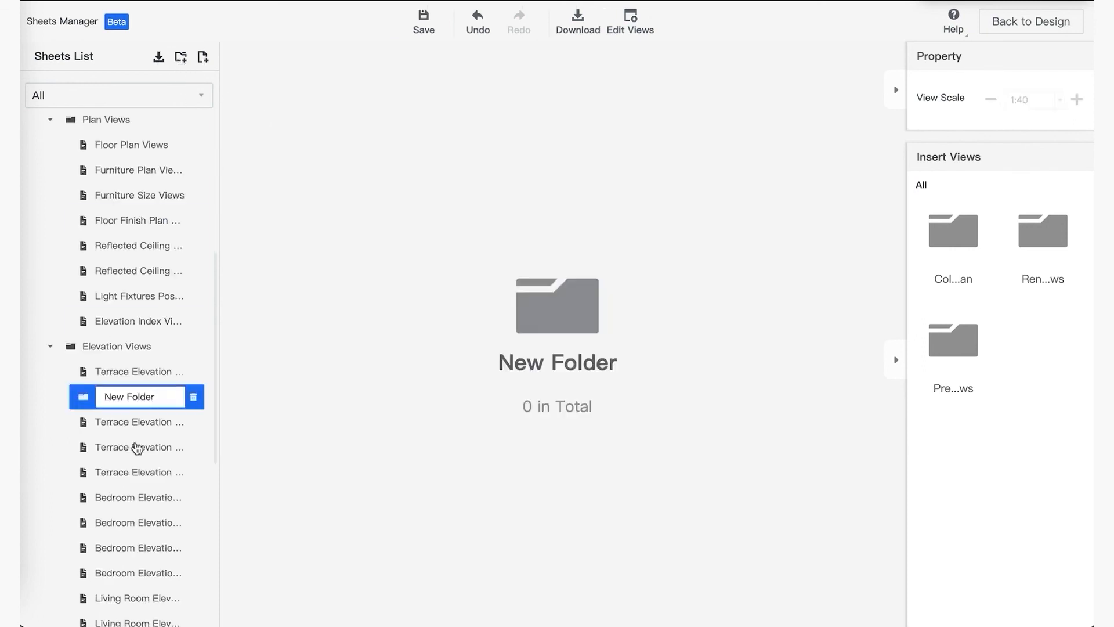
pyautogui.moveTo(79, 394); pyautogui.dragTo(49, 385)
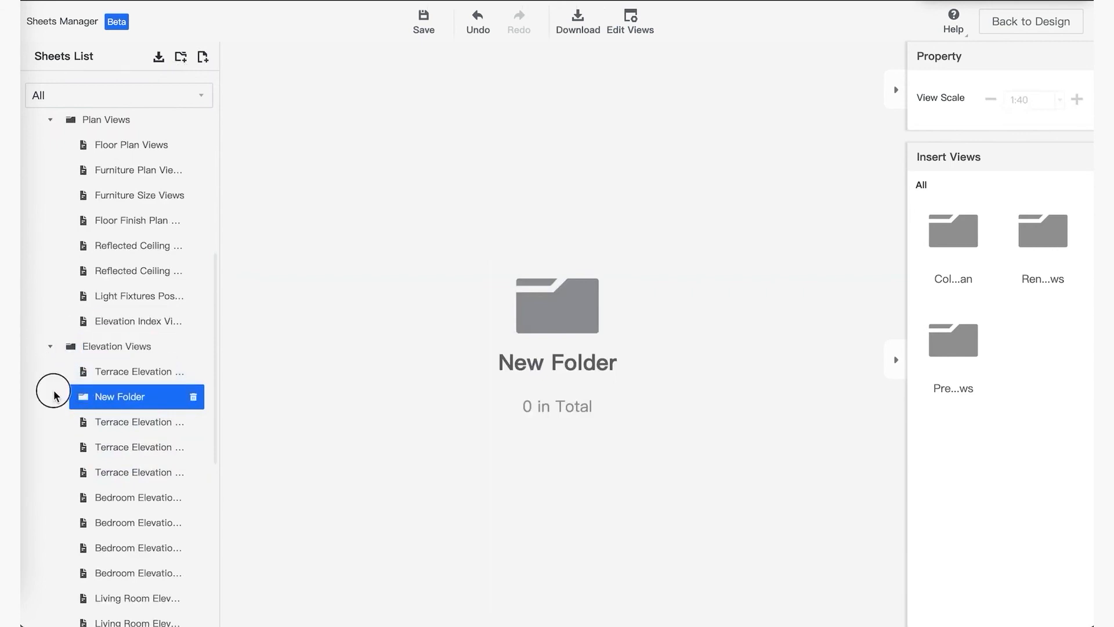
pyautogui.click(195, 400)
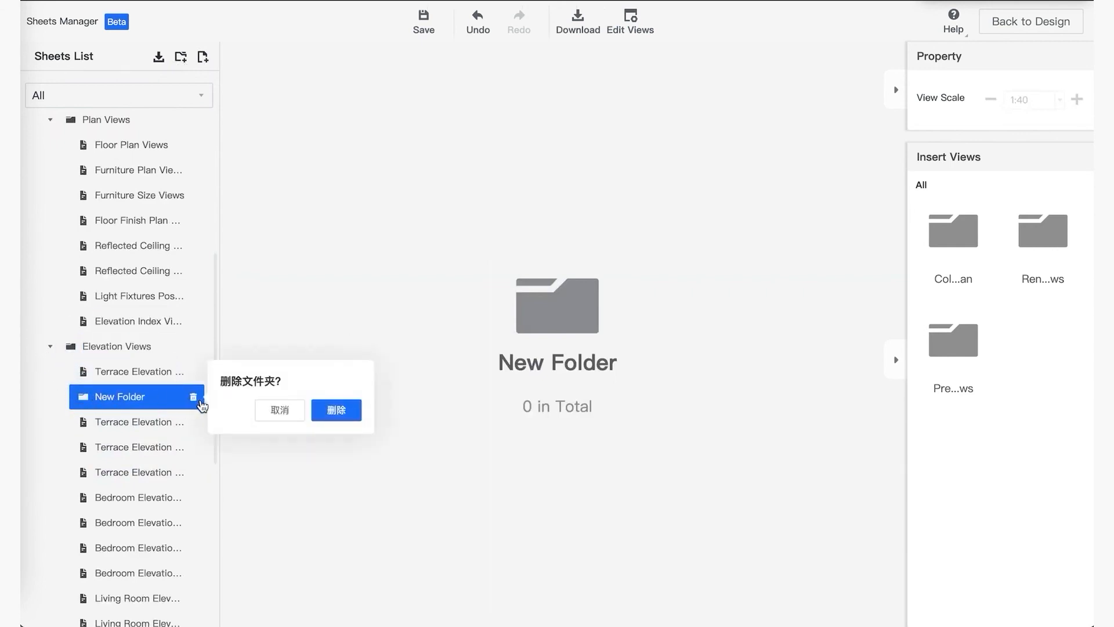
pyautogui.click(334, 410)
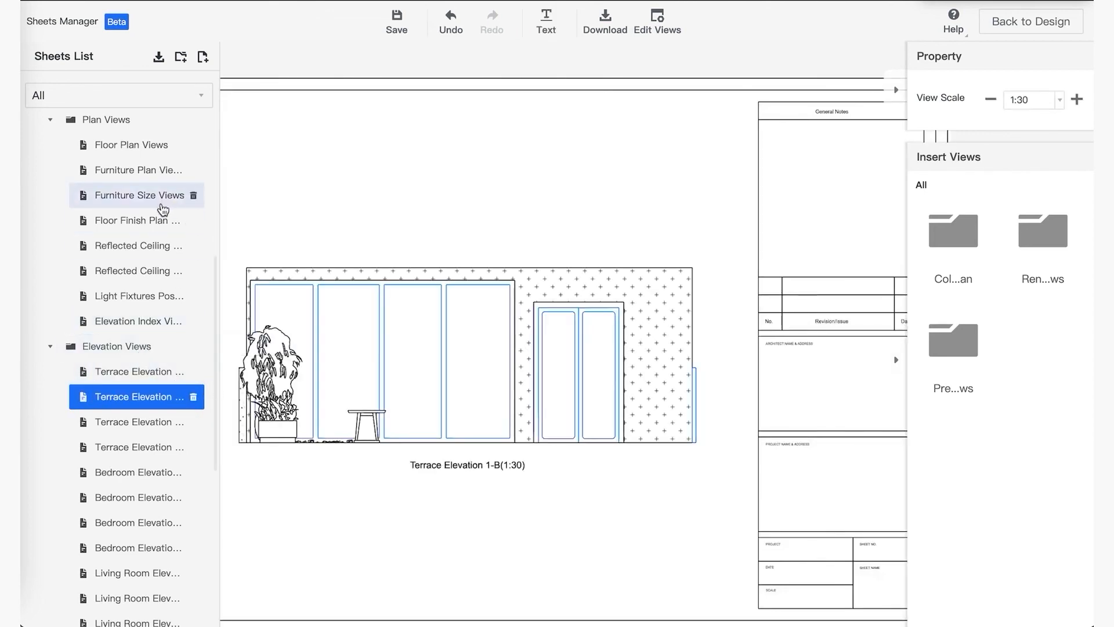
# Create a folder inside the Colored Floor Plan folder of the sheets list and name it presentation.
pyautogui.scroll(5, 139, 124)
pyautogui.click(102, 128)
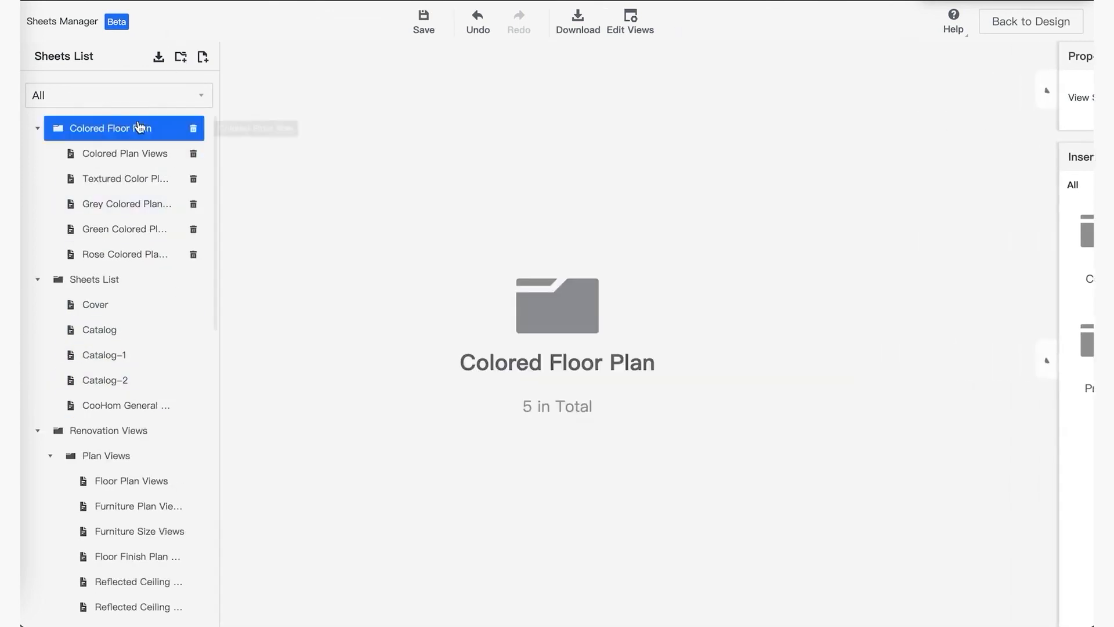
pyautogui.click(37, 127)
pyautogui.click(37, 153)
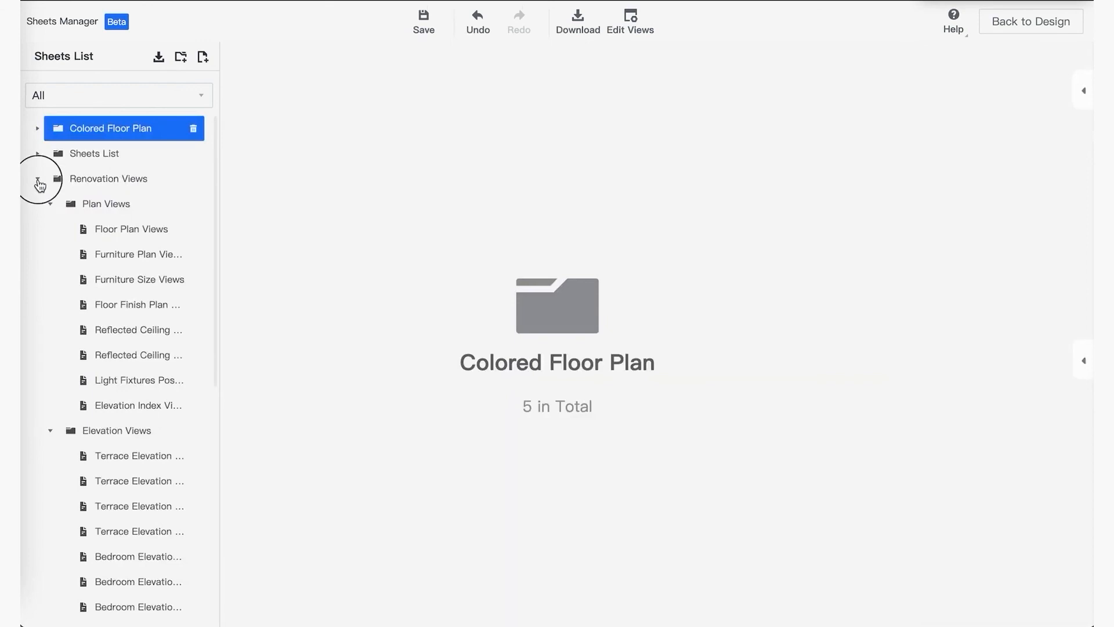
pyautogui.click(37, 178)
pyautogui.click(37, 204)
pyautogui.click(181, 56)
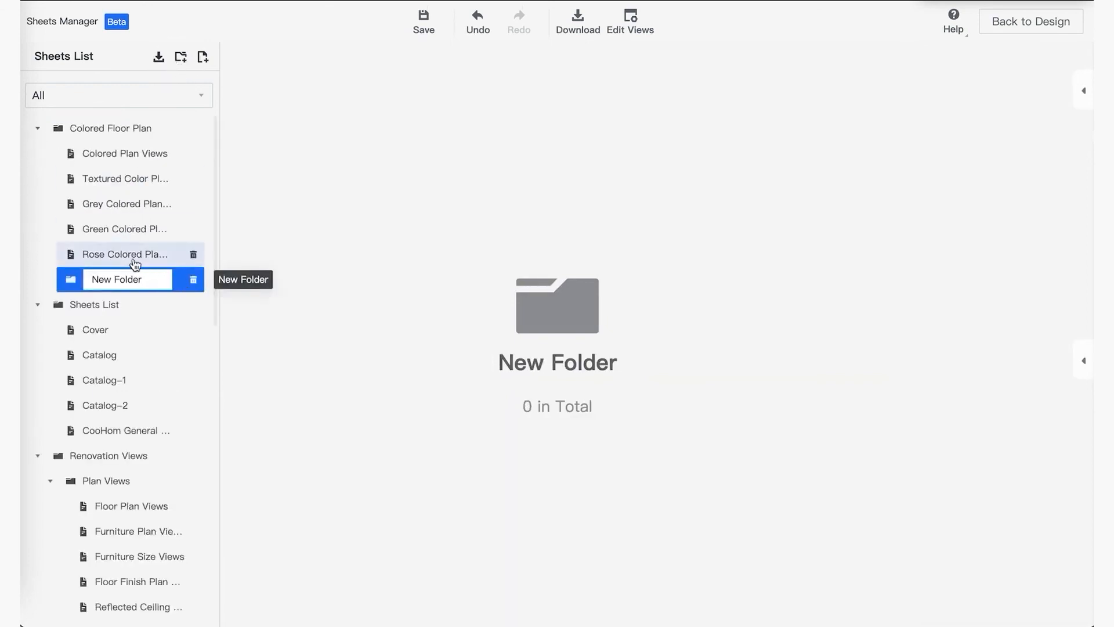
pyautogui.tripleClick(153, 279)
pyautogui.write('presentation')
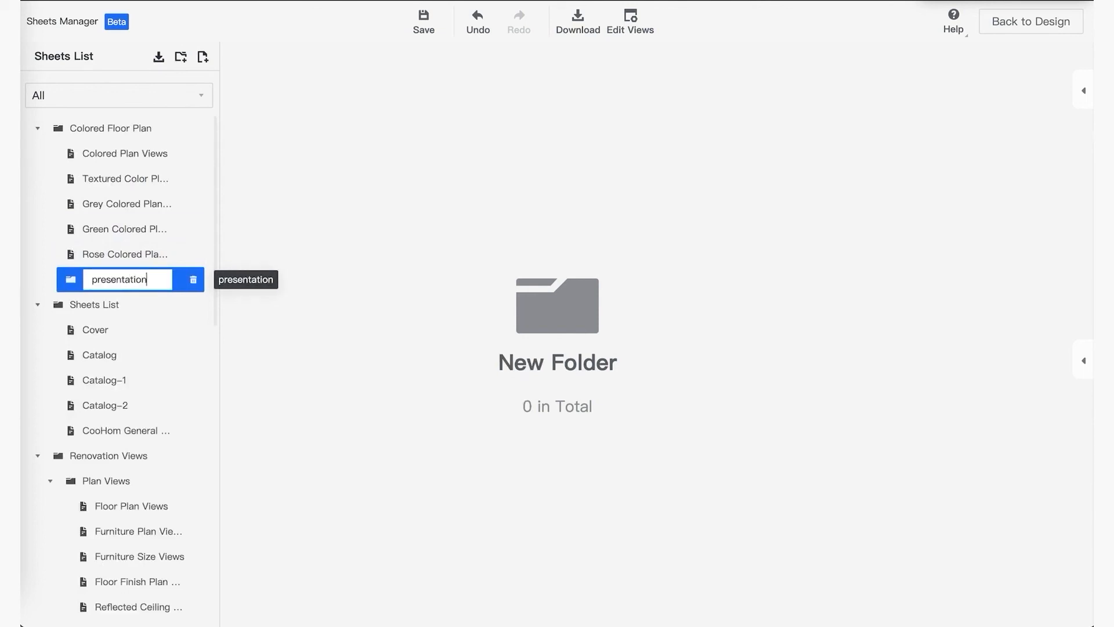
pyautogui.press('Return')
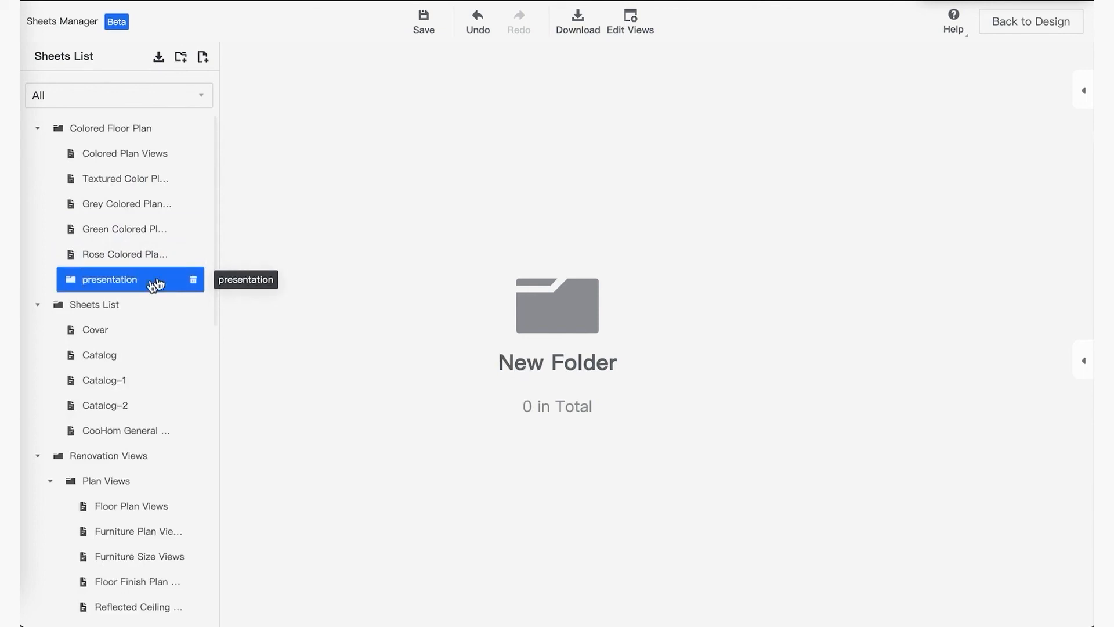
# Try to move the Rose Colored Plan Views sheet into the presentation folder.
pyautogui.click(86, 256)
pyautogui.moveTo(85, 256); pyautogui.dragTo(102, 283)
pyautogui.click(286, 221)
# Add a new sheet below the Grey Colored Plan sheet and open the presentation folder.
pyautogui.click(195, 210)
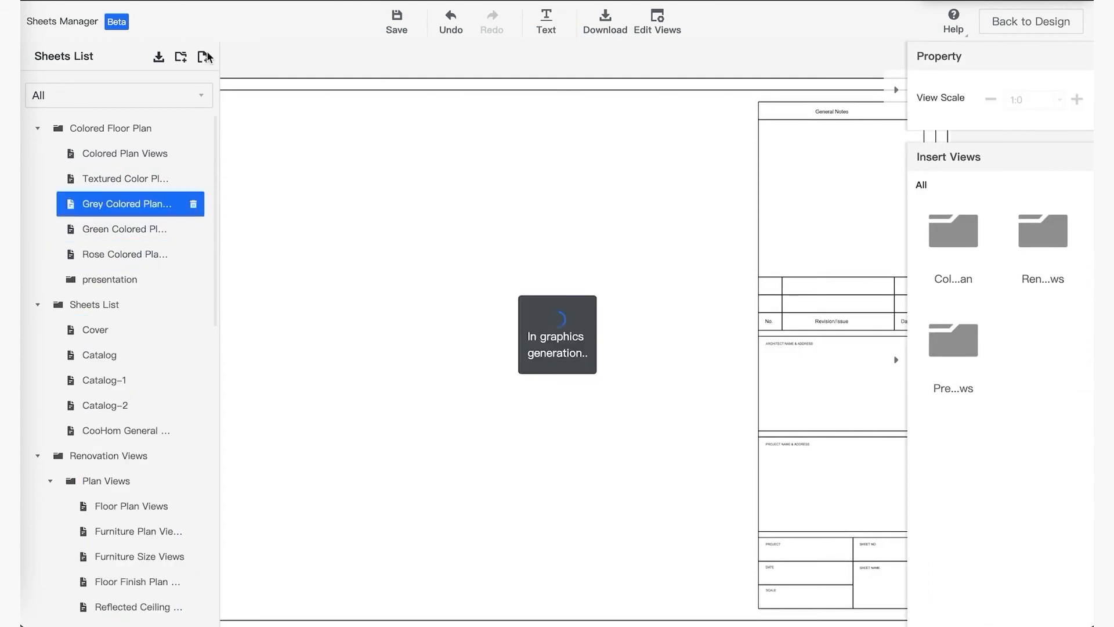
pyautogui.click(203, 56)
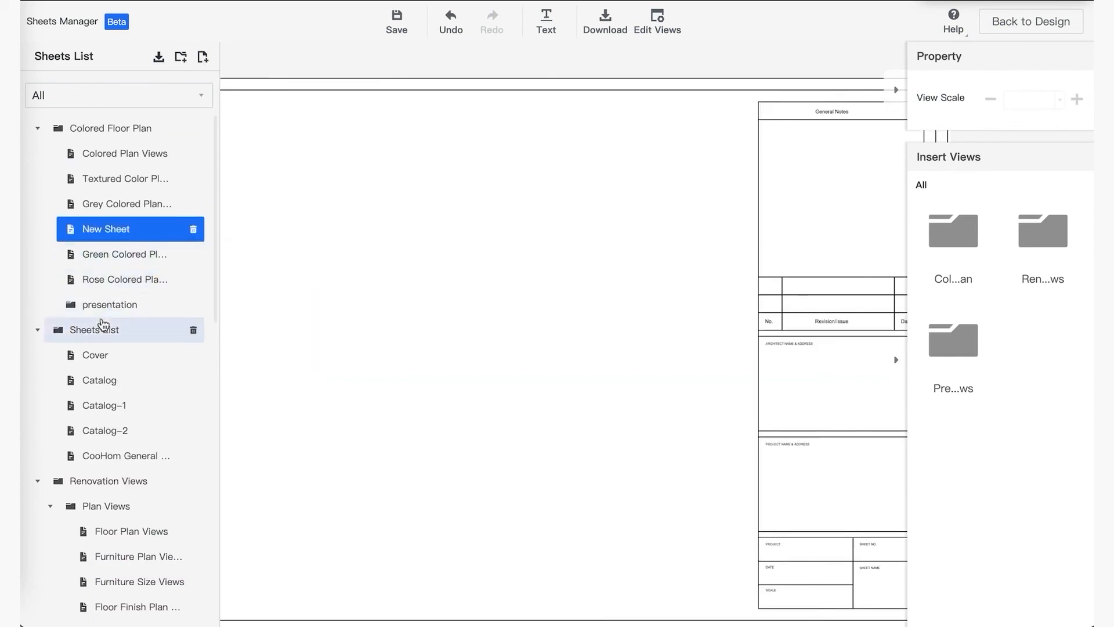
pyautogui.click(174, 305)
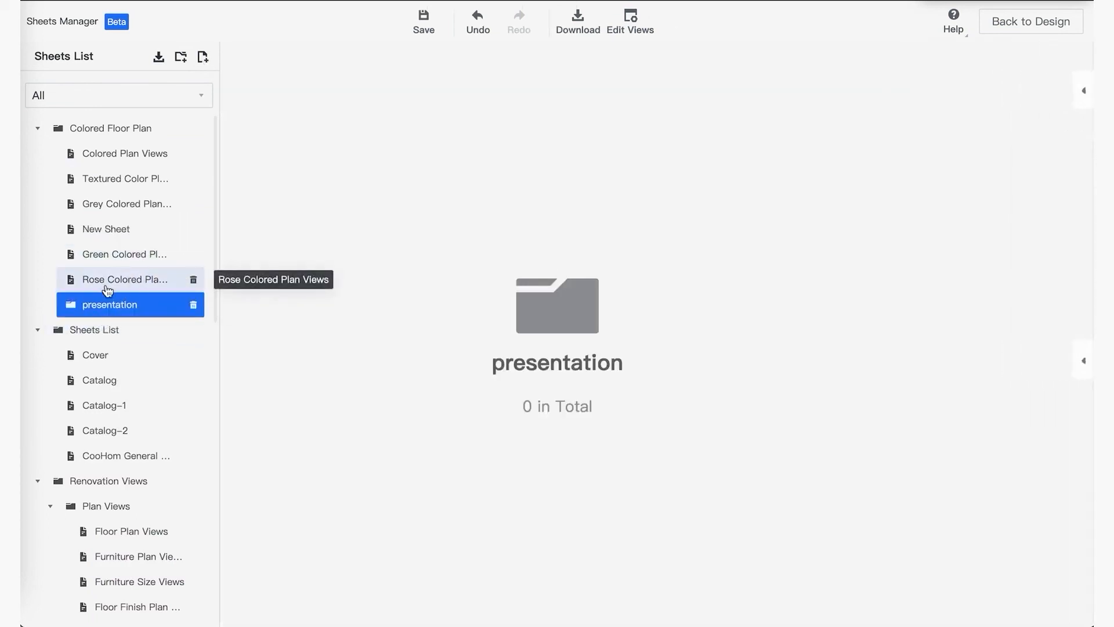
# Open the Rose Colored Plan Views sheet and try again to place it in the presentation folder.
pyautogui.click(174, 281)
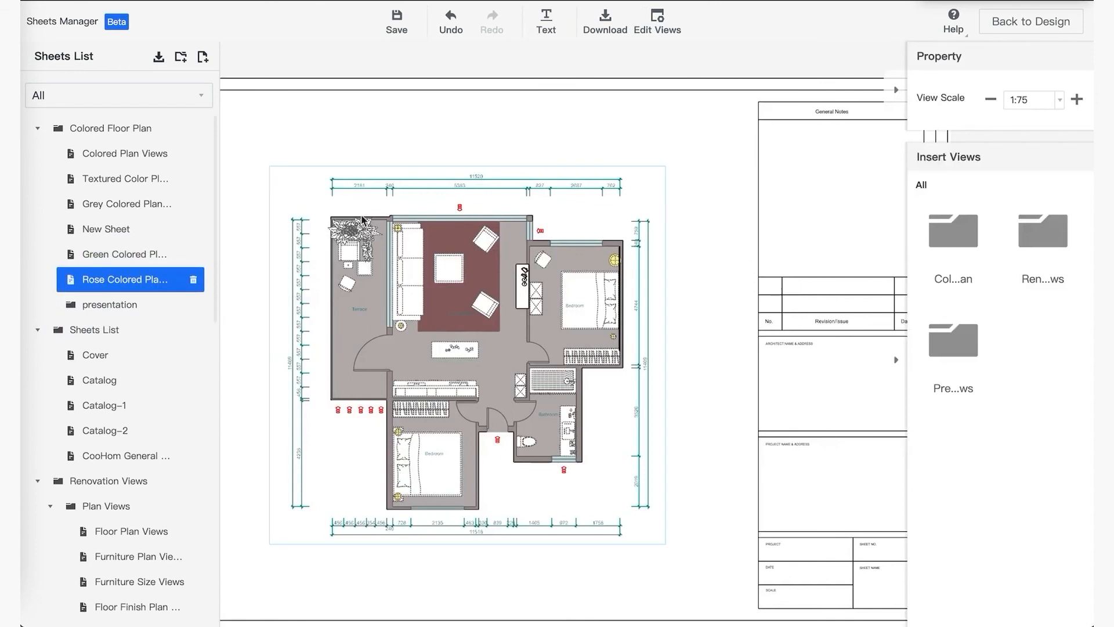
pyautogui.scroll(-3, 322, 126)
pyautogui.moveTo(80, 281); pyautogui.dragTo(112, 306)
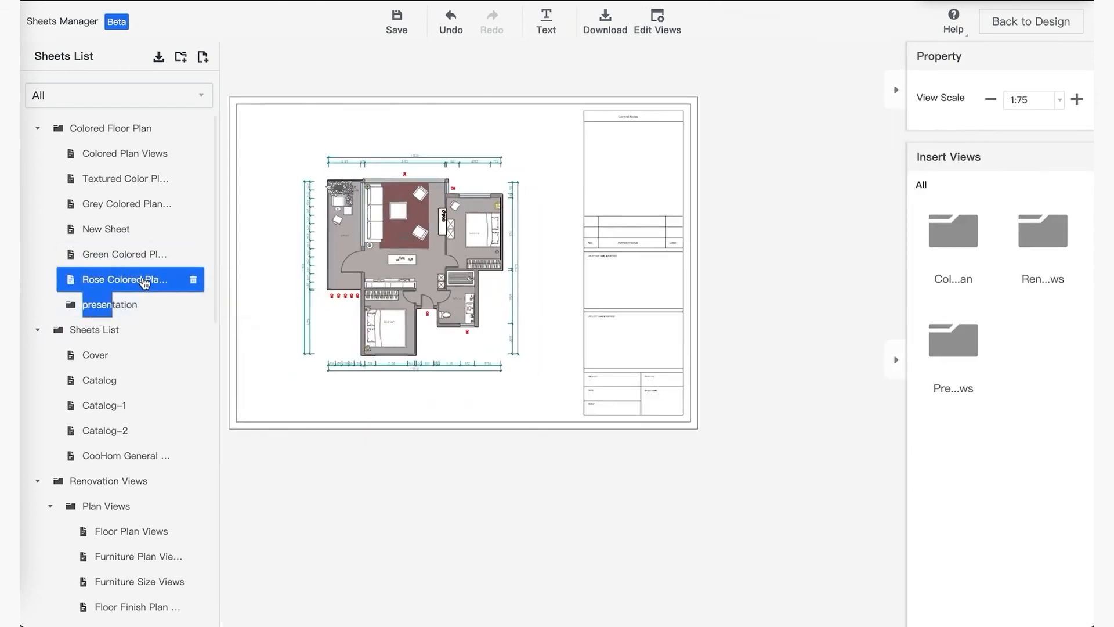
pyautogui.doubleClick(143, 280)
pyautogui.click(31, 249)
pyautogui.rightClick(70, 274)
pyautogui.click(357, 510)
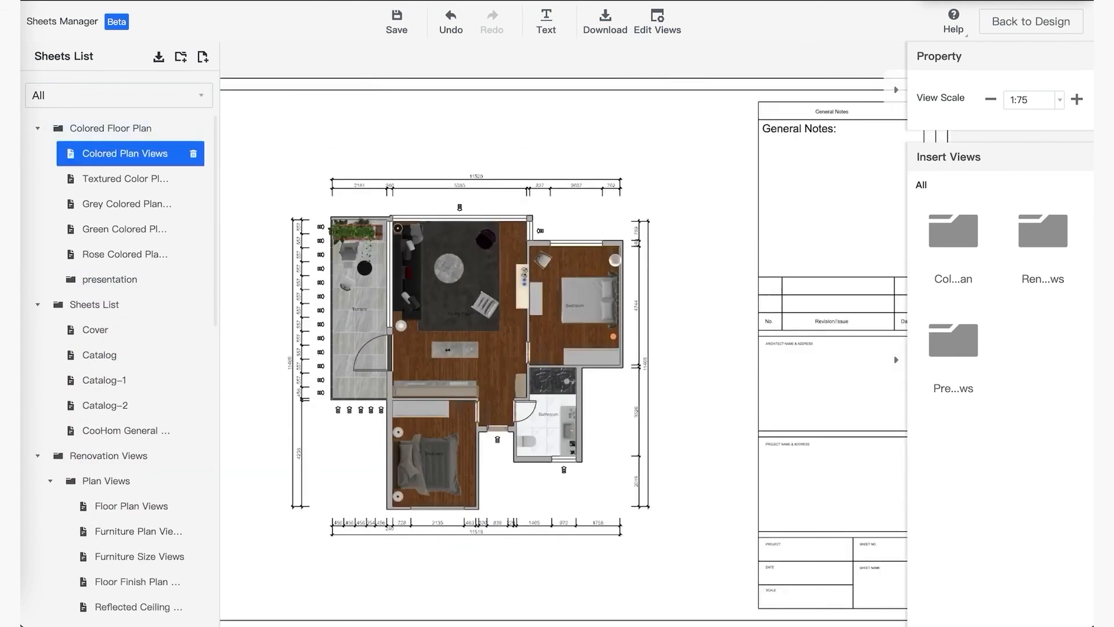
# Add a new sheet below Colored Plan Views and name it Customer Sheet.
pyautogui.click(203, 58)
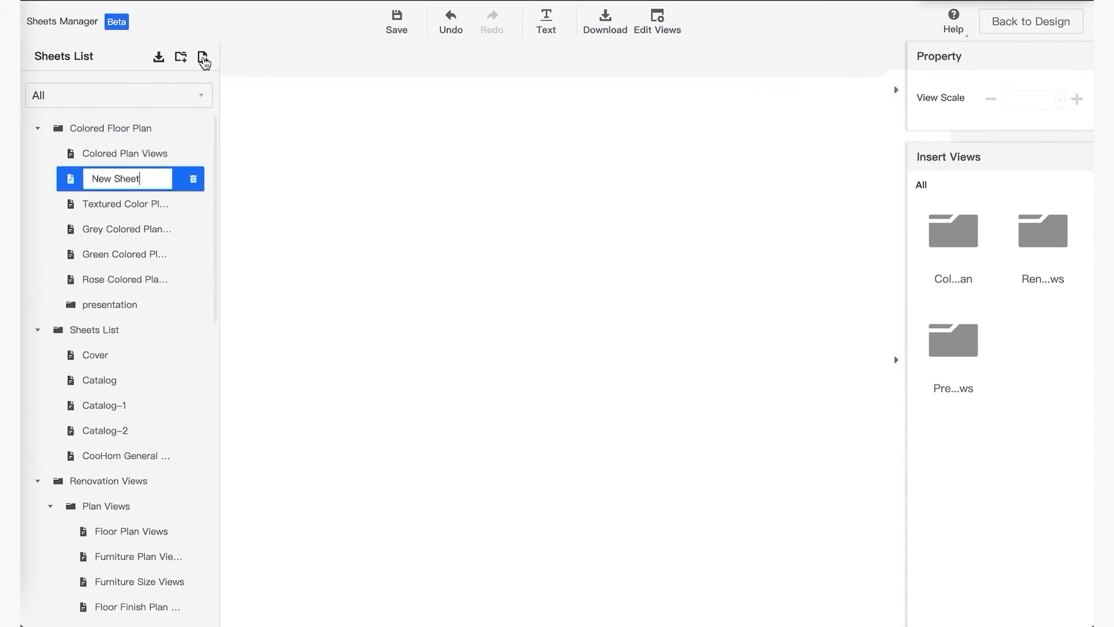
pyautogui.tripleClick(148, 184)
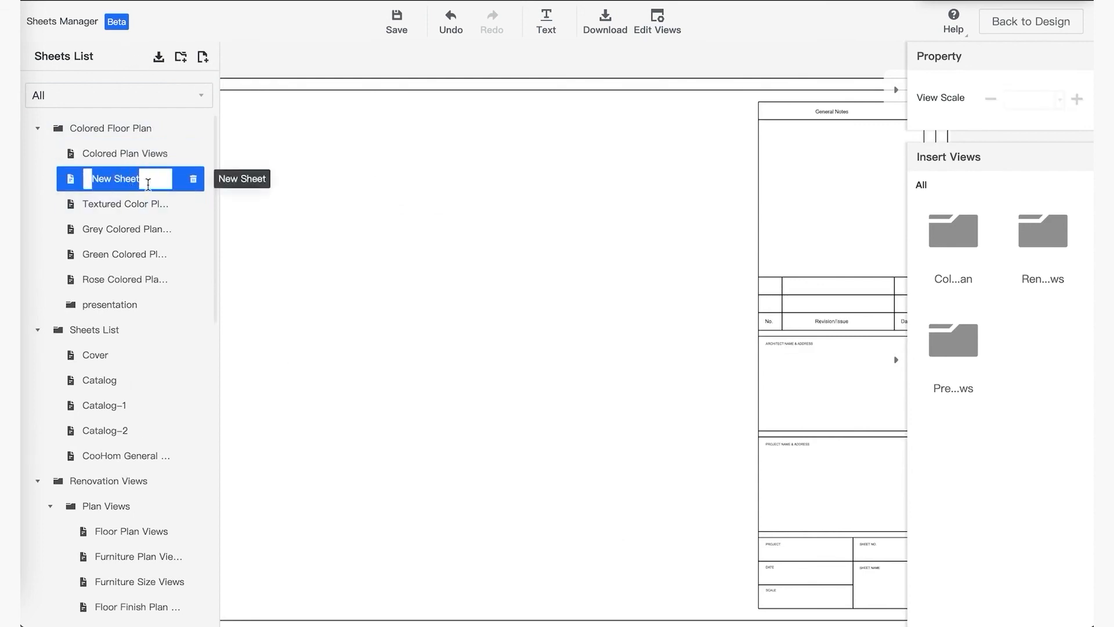
pyautogui.write('Customer Sheet')
pyautogui.press('Return')
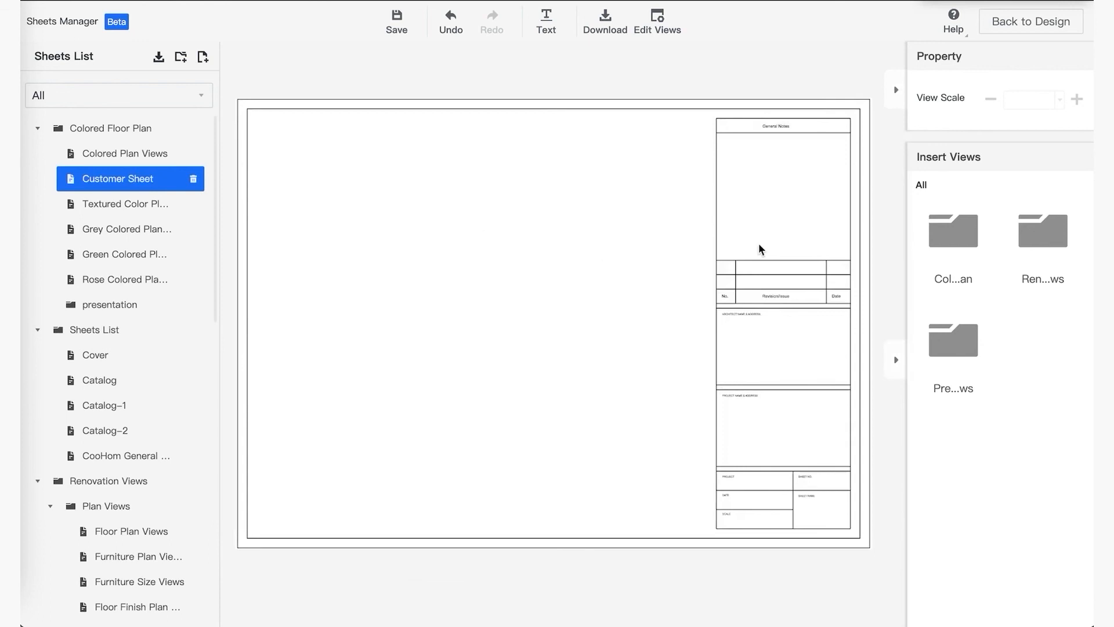
# Insert the Rose Colored Plan view from the Colored Floor Plan views into the drawing area of Customer Sheet.
pyautogui.click(955, 249)
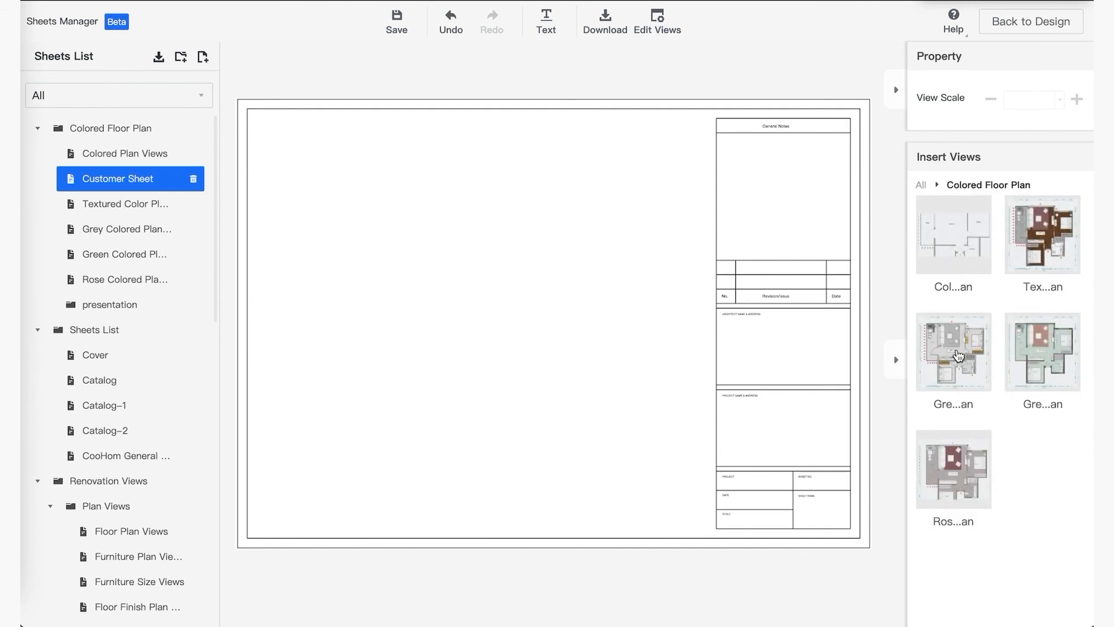
pyautogui.moveTo(945, 464); pyautogui.dragTo(398, 283)
pyautogui.click(677, 283)
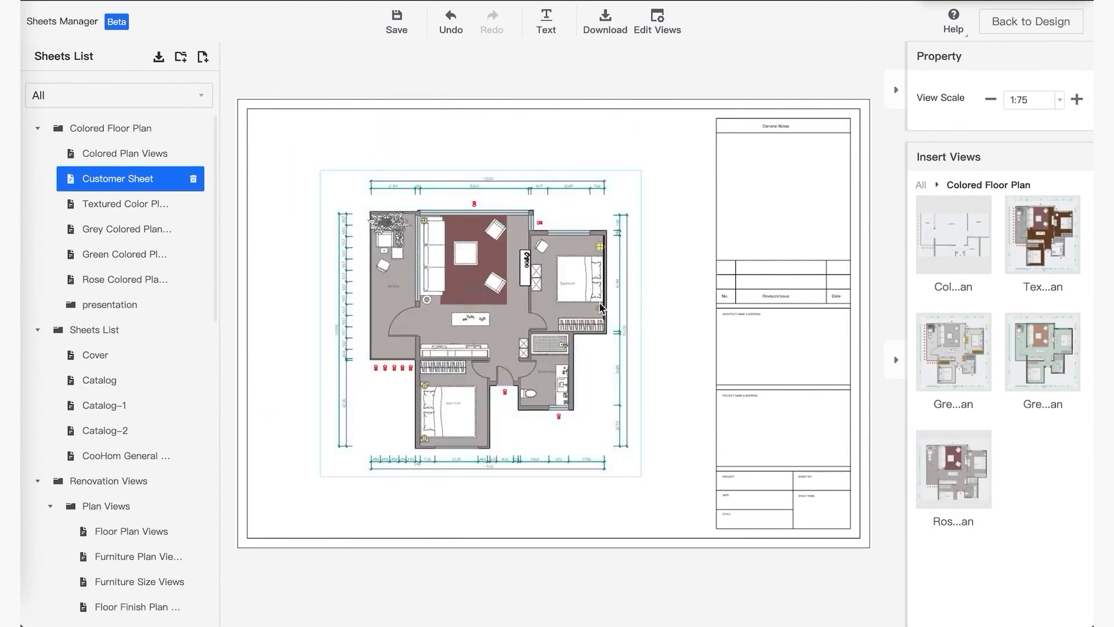